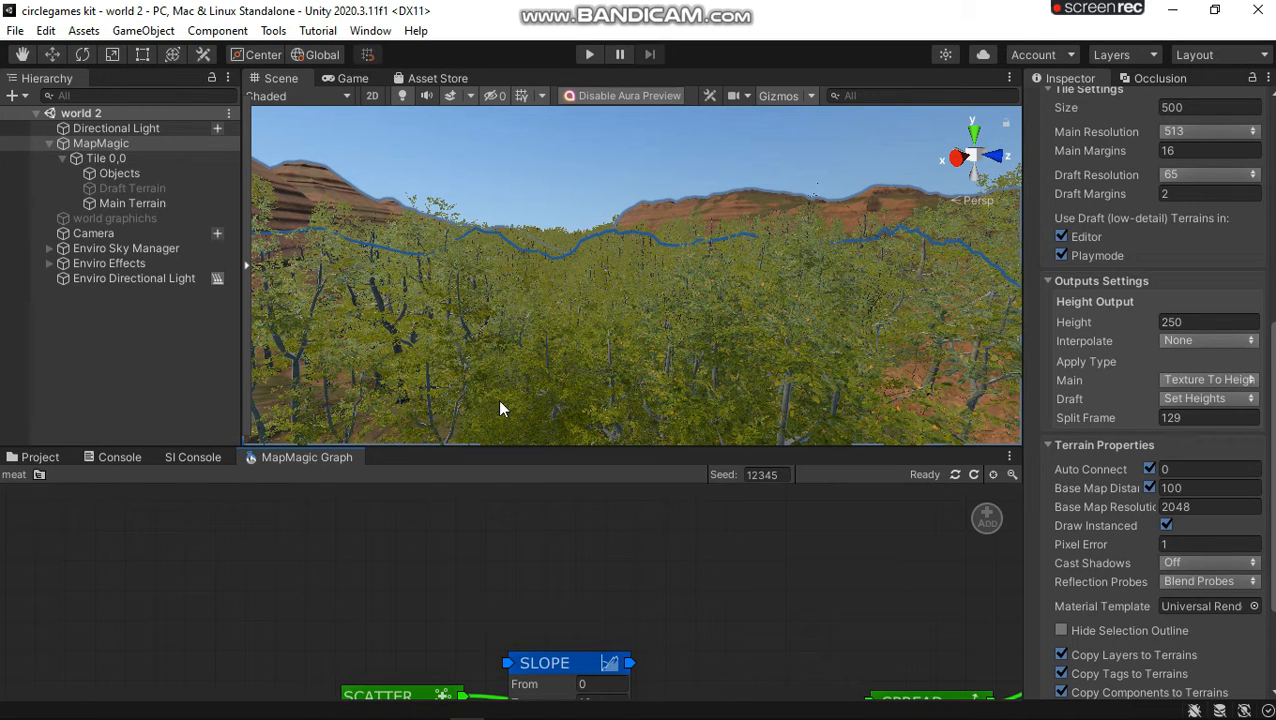
Step: Examine the MapMagic object's tile, output and terrain settings and look over the generated forest and hills in the scene
{"action": "right_click_drag", "start_coordinate": [444, 339], "coordinate": [1016, 398]}
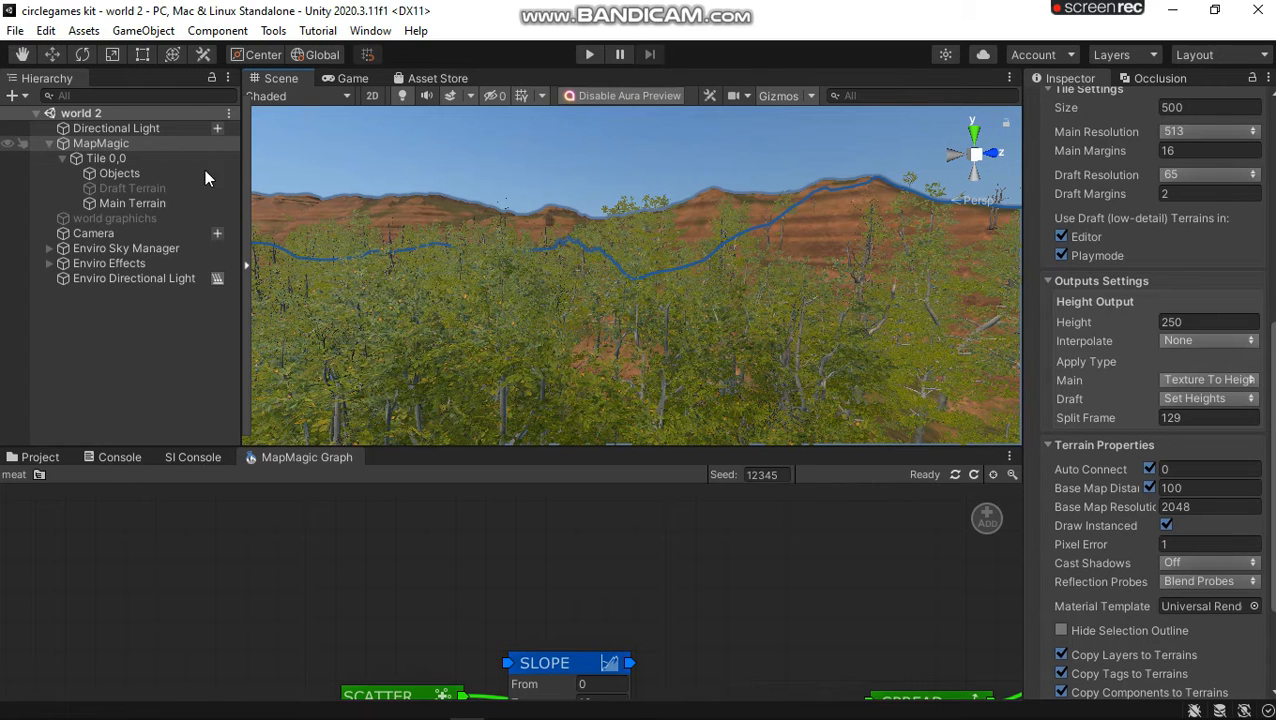
{"action": "scroll", "coordinate": [1150, 450], "scroll_direction": "up", "scroll_amount": 2}
{"action": "scroll", "coordinate": [1150, 400], "scroll_direction": "up", "scroll_amount": 10}
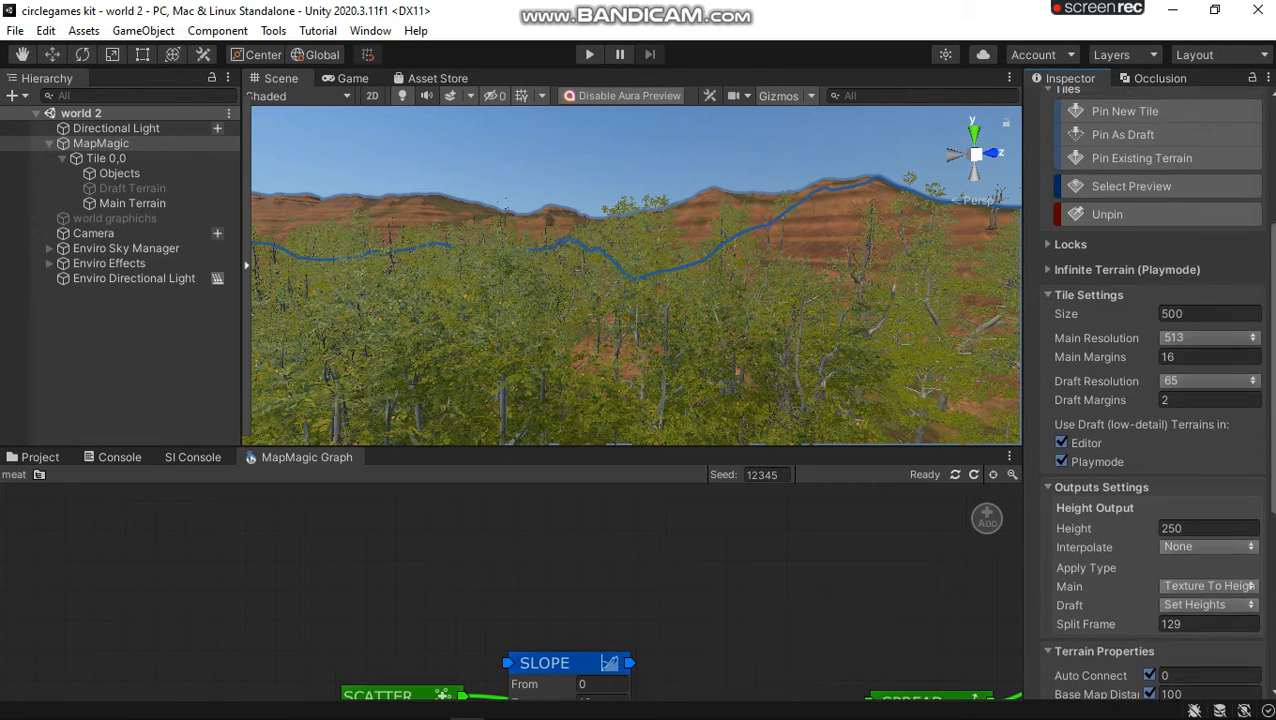
{"action": "scroll", "coordinate": [1150, 400], "scroll_direction": "up", "scroll_amount": 1}
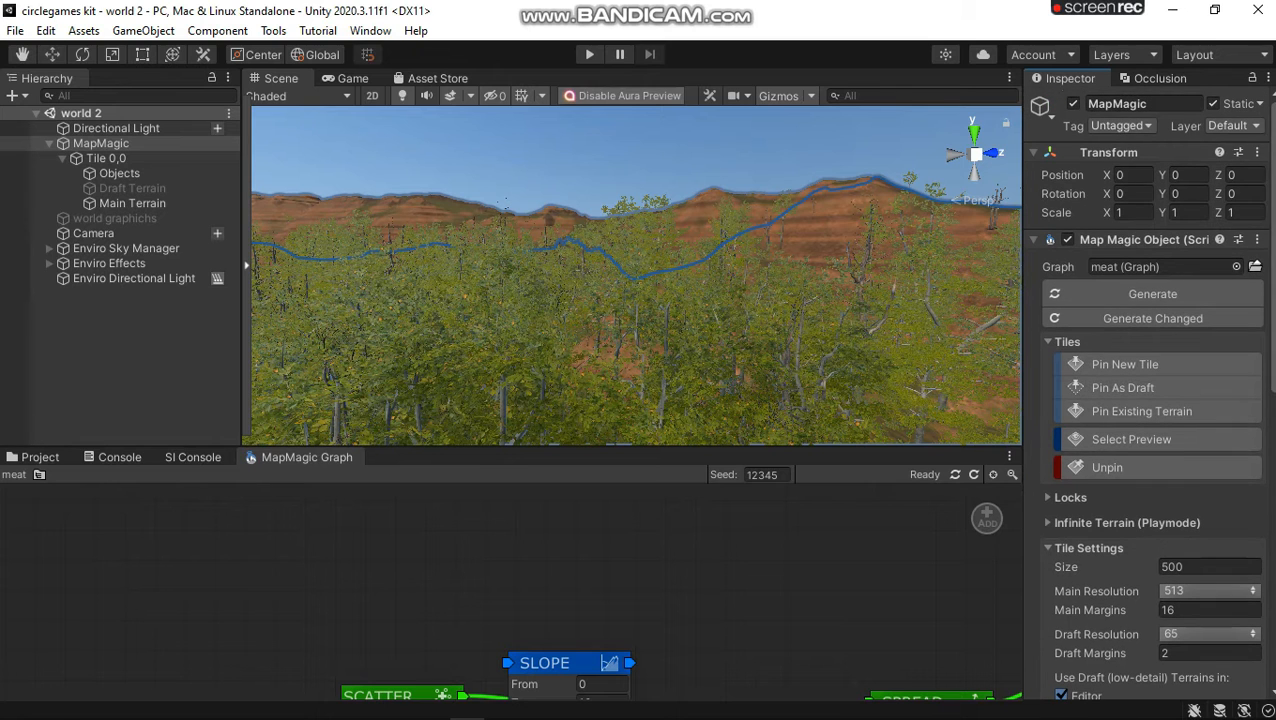
{"action": "scroll", "coordinate": [1150, 400], "scroll_direction": "down", "scroll_amount": 3}
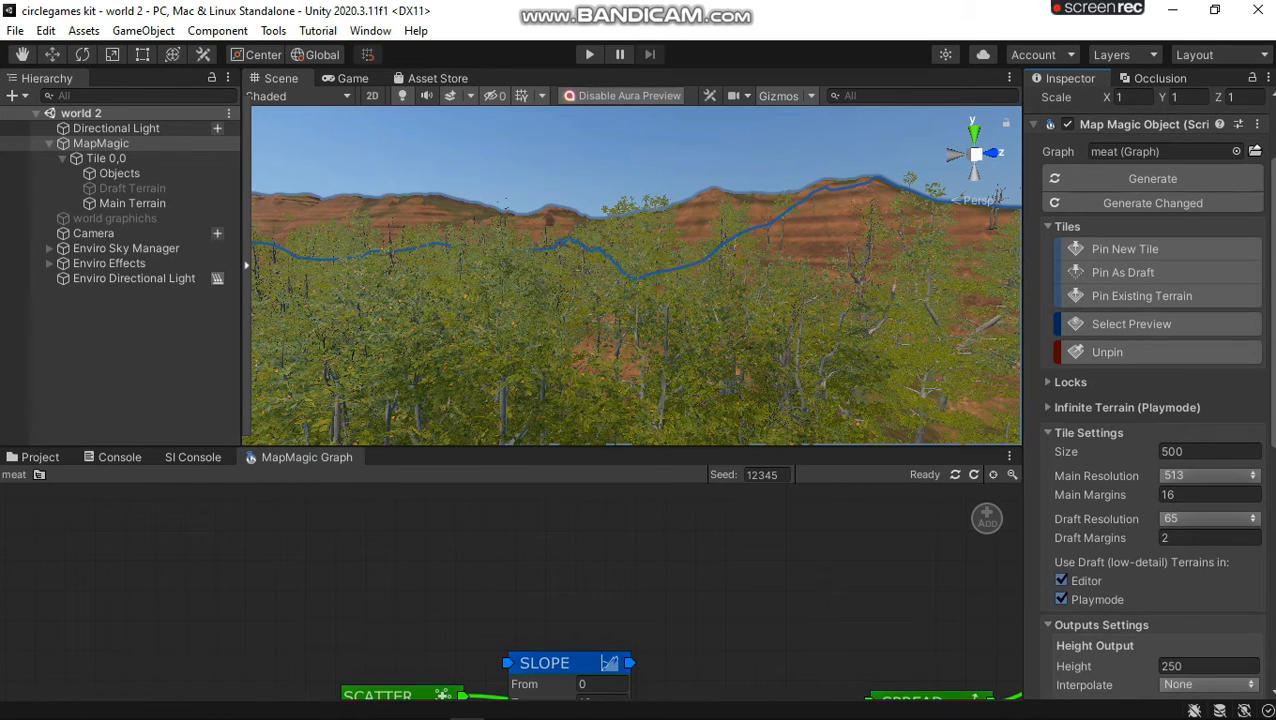
{"action": "scroll", "coordinate": [1150, 400], "scroll_direction": "down", "scroll_amount": 1}
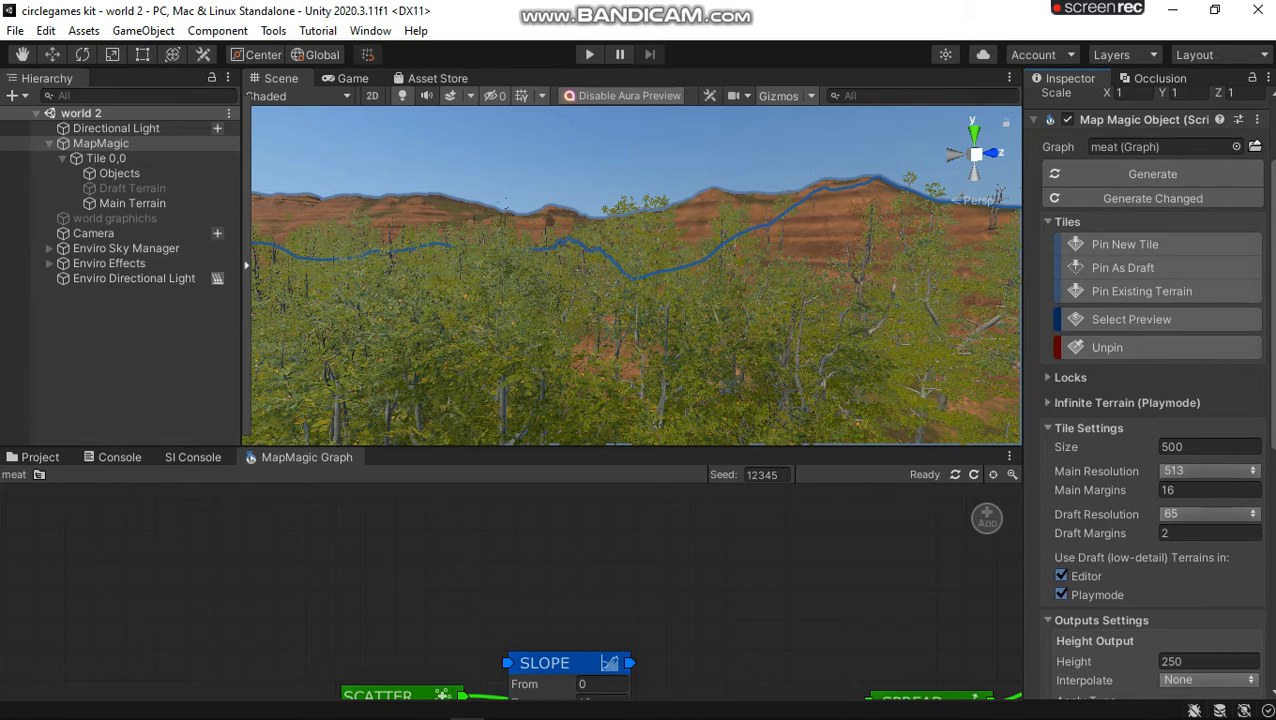
{"action": "scroll", "coordinate": [1150, 400], "scroll_direction": "down", "scroll_amount": 5}
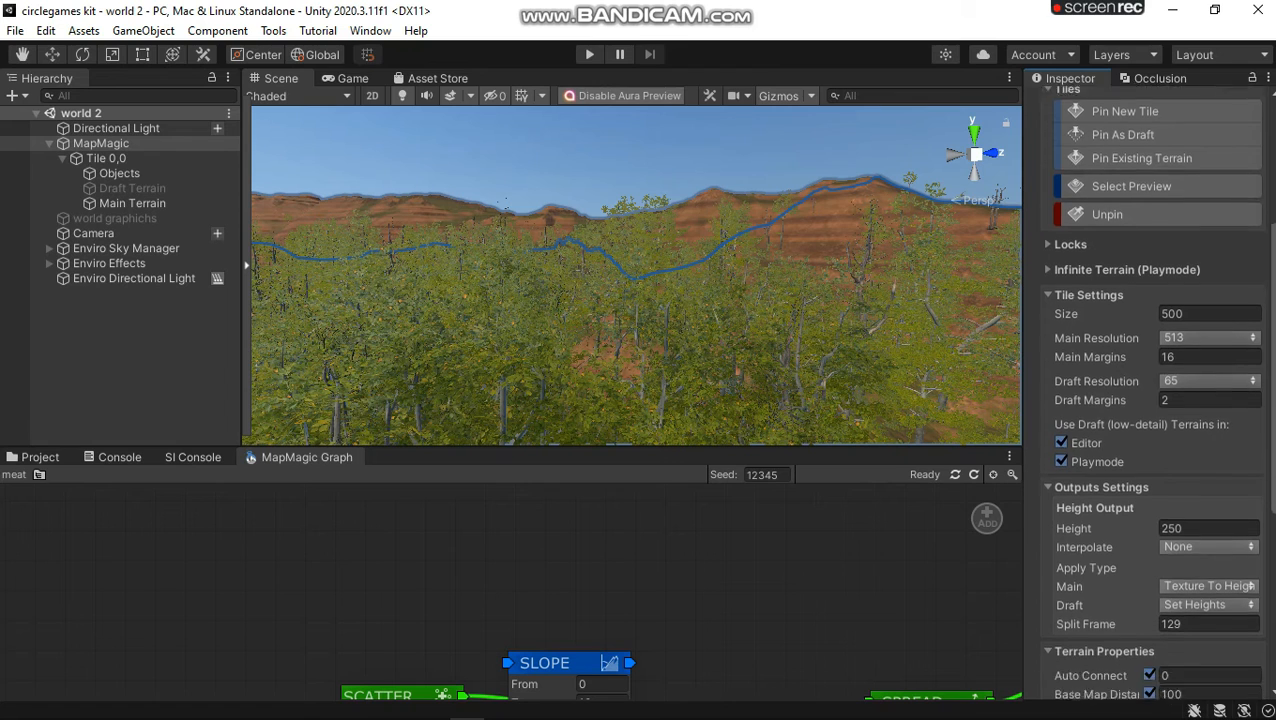
{"action": "scroll", "coordinate": [1112, 453], "scroll_direction": "down", "scroll_amount": 2}
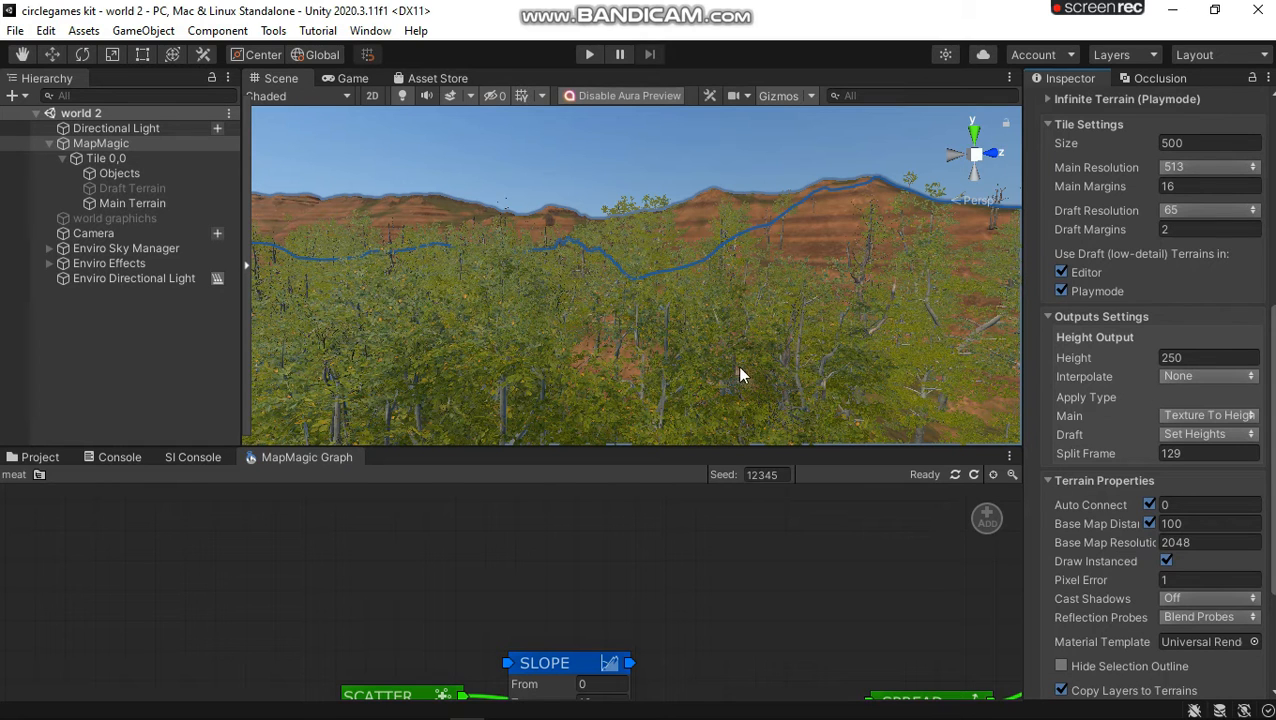
{"action": "right_click_drag", "start_coordinate": [587, 380], "coordinate": [584, 390]}
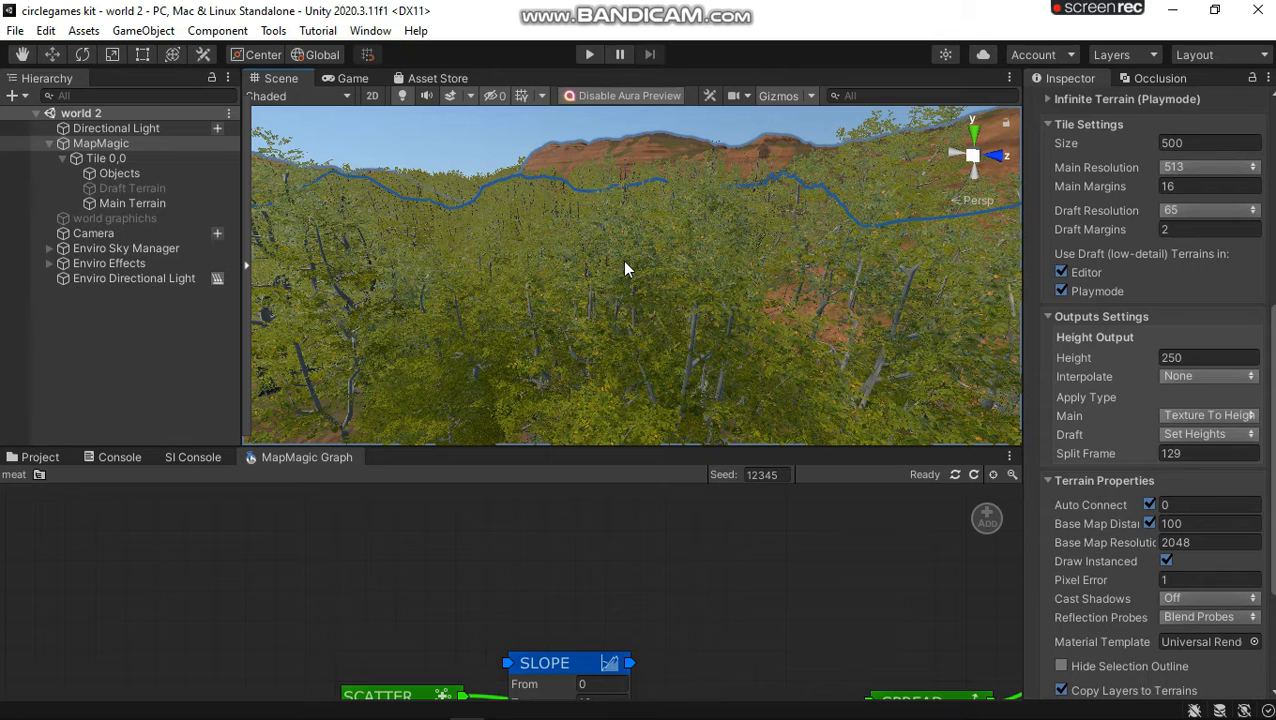
{"action": "right_click_drag", "start_coordinate": [847, 302], "coordinate": [858, 310]}
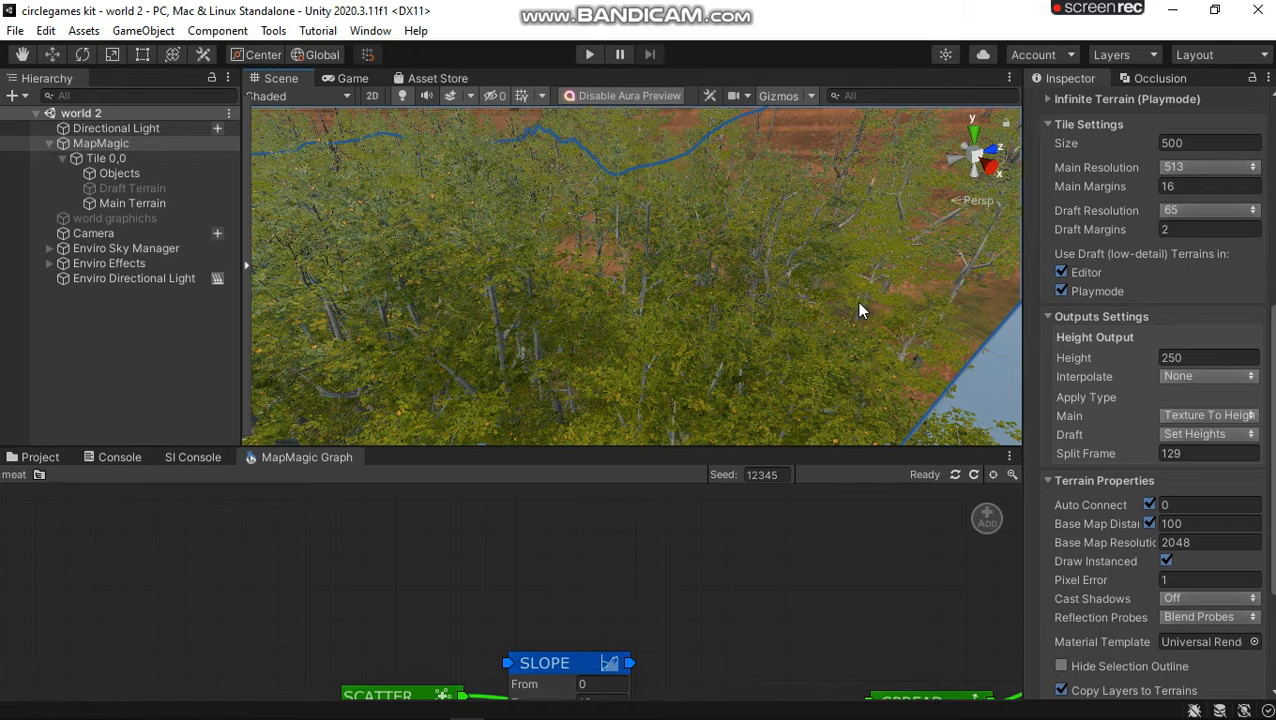
{"action": "right_click_drag", "start_coordinate": [625, 230], "coordinate": [605, 213]}
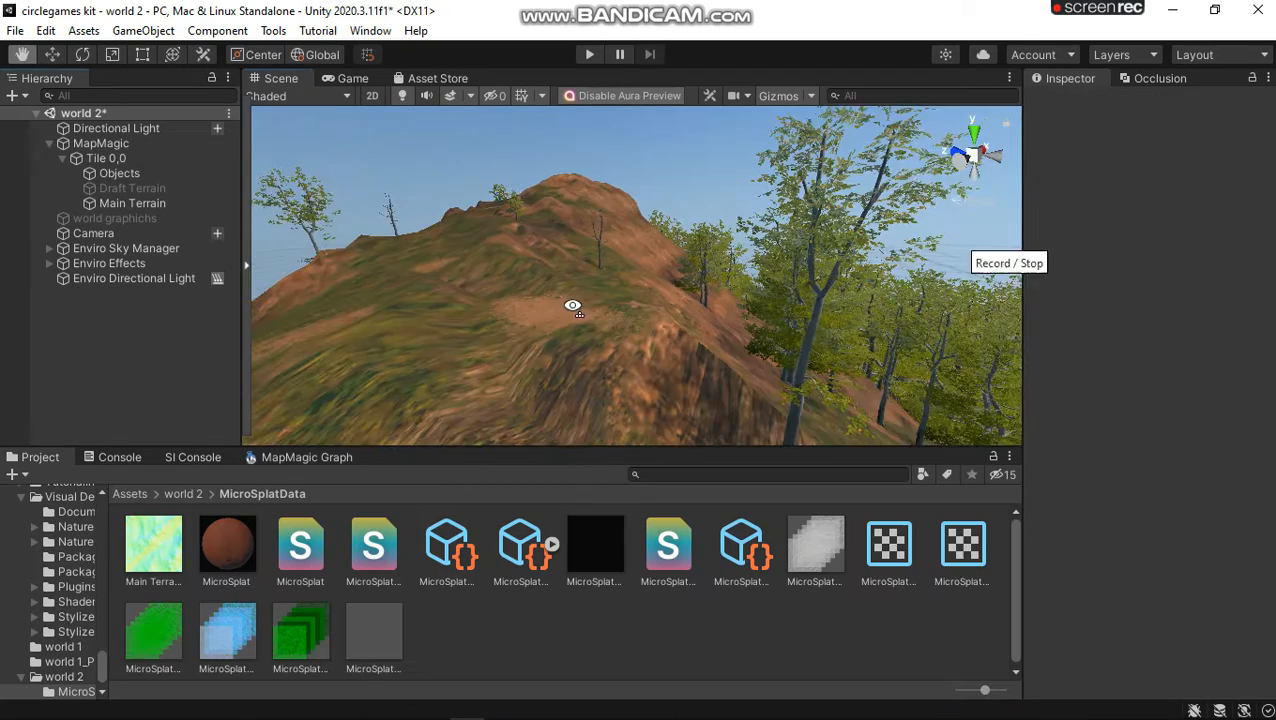
{"action": "right_click_drag", "start_coordinate": [572, 305], "coordinate": [900, 350]}
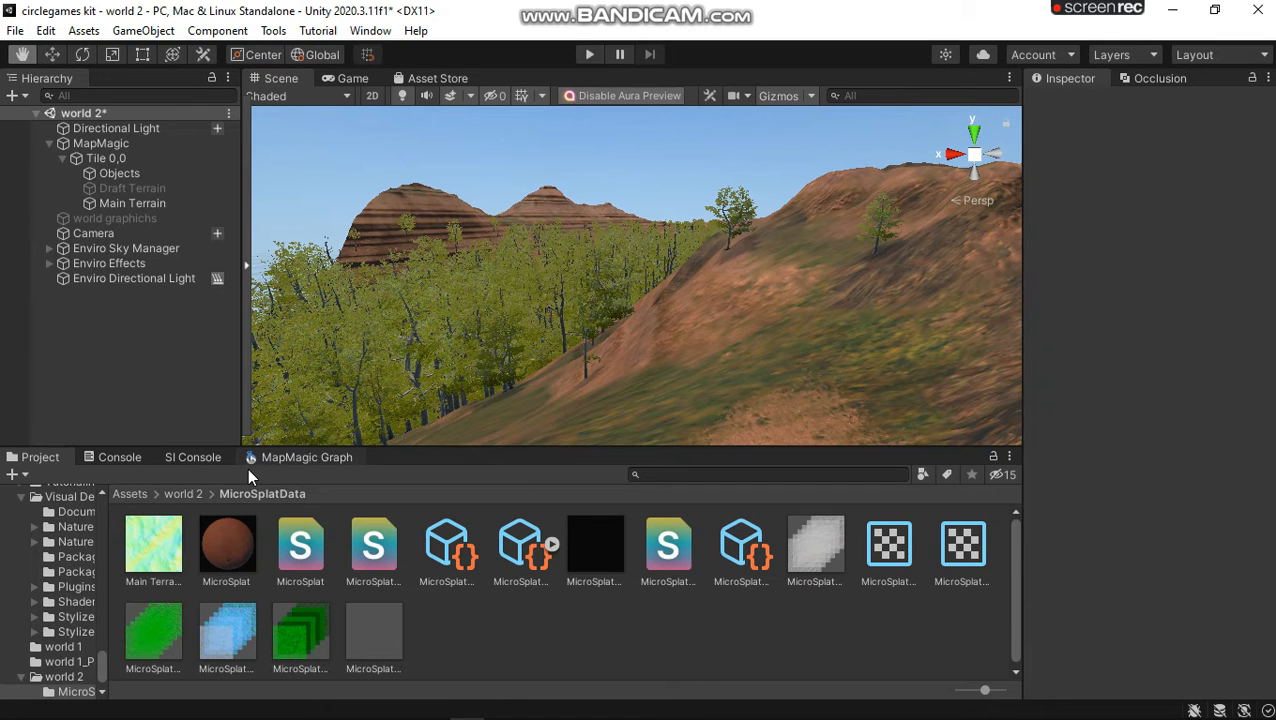
Step: Add an initial Scatter objects node in the empty area above the existing nodes of the MapMagic graph
{"action": "left_click", "coordinate": [300, 457]}
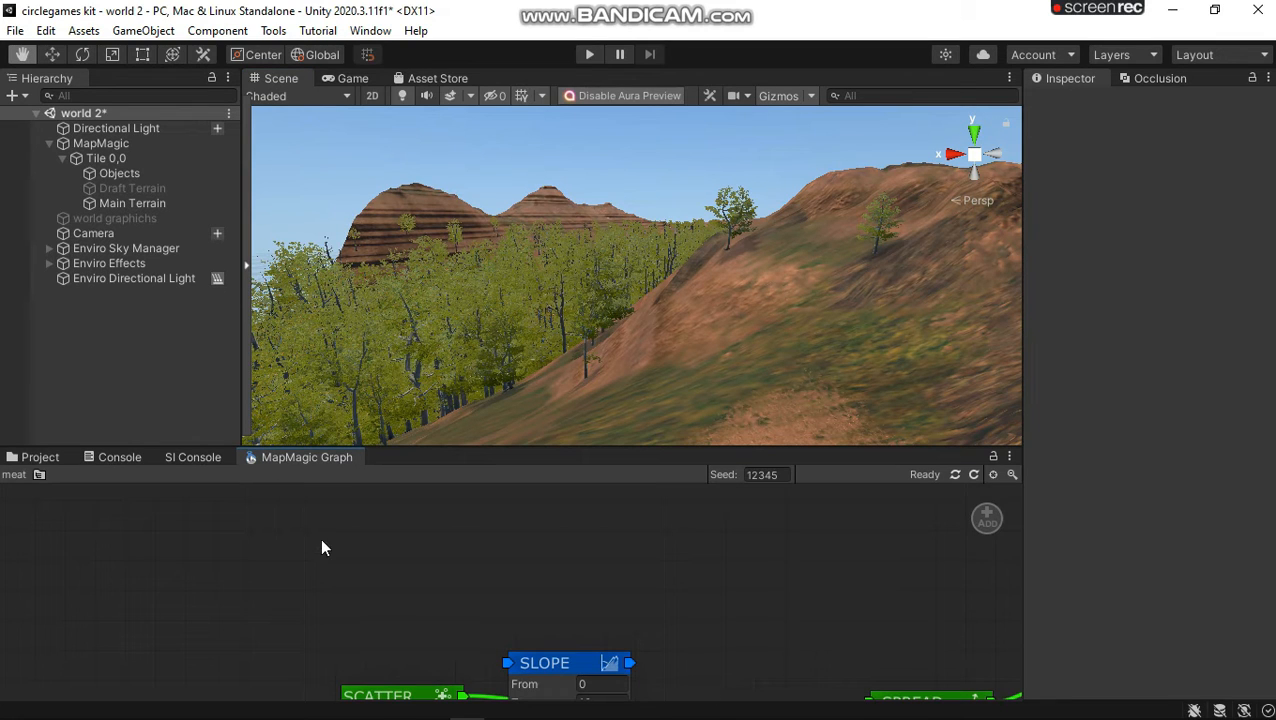
{"action": "right_click", "coordinate": [276, 548]}
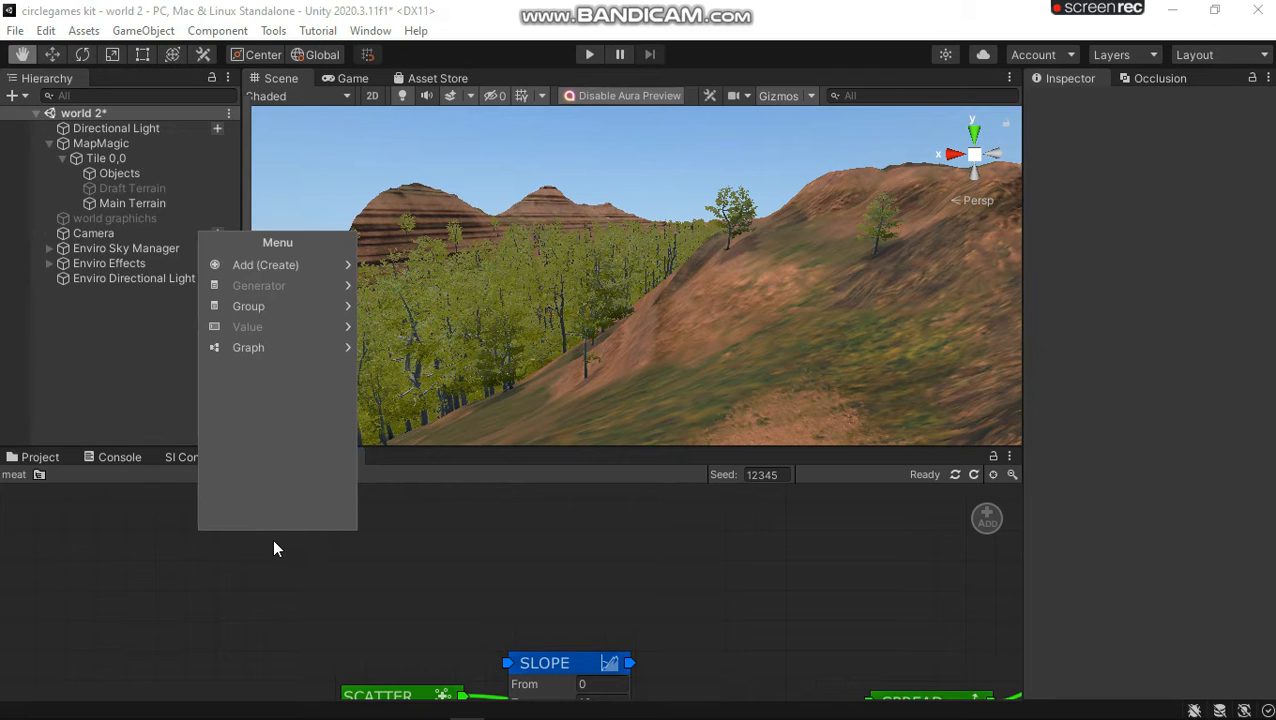
{"action": "left_click", "coordinate": [264, 262]}
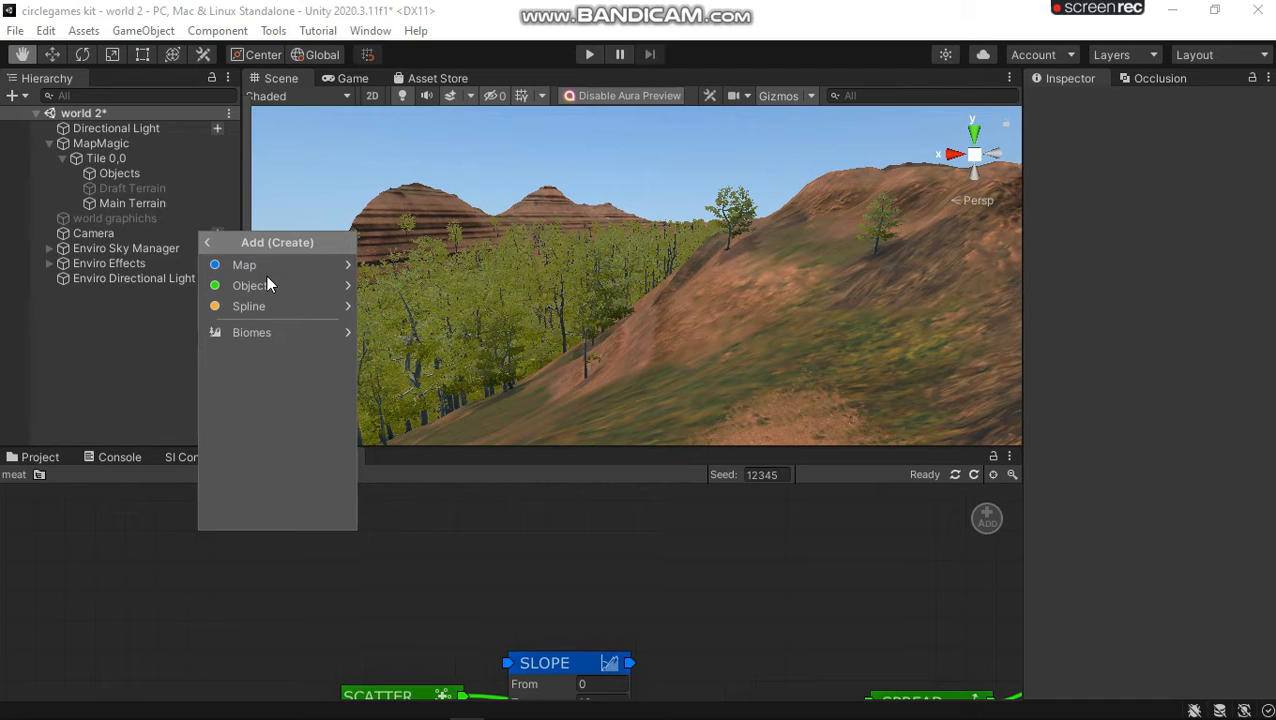
{"action": "left_click", "coordinate": [267, 281]}
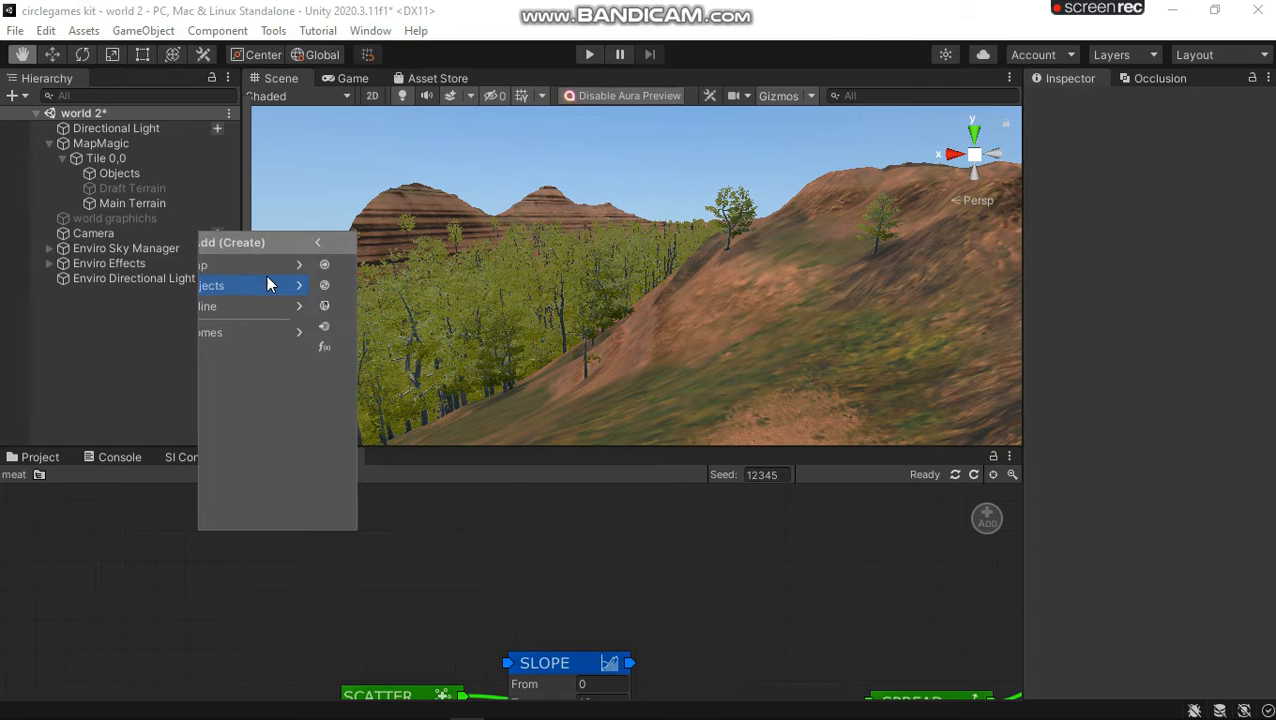
{"action": "left_click", "coordinate": [267, 266]}
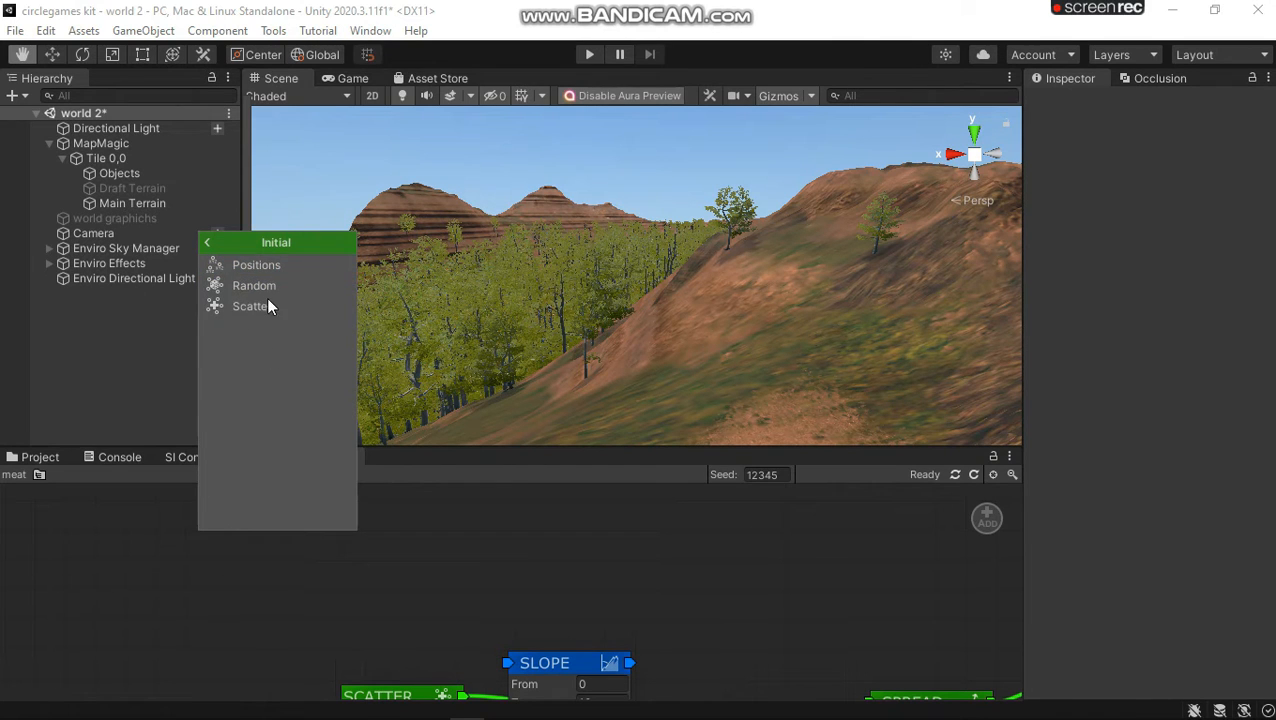
{"action": "left_click", "coordinate": [266, 300]}
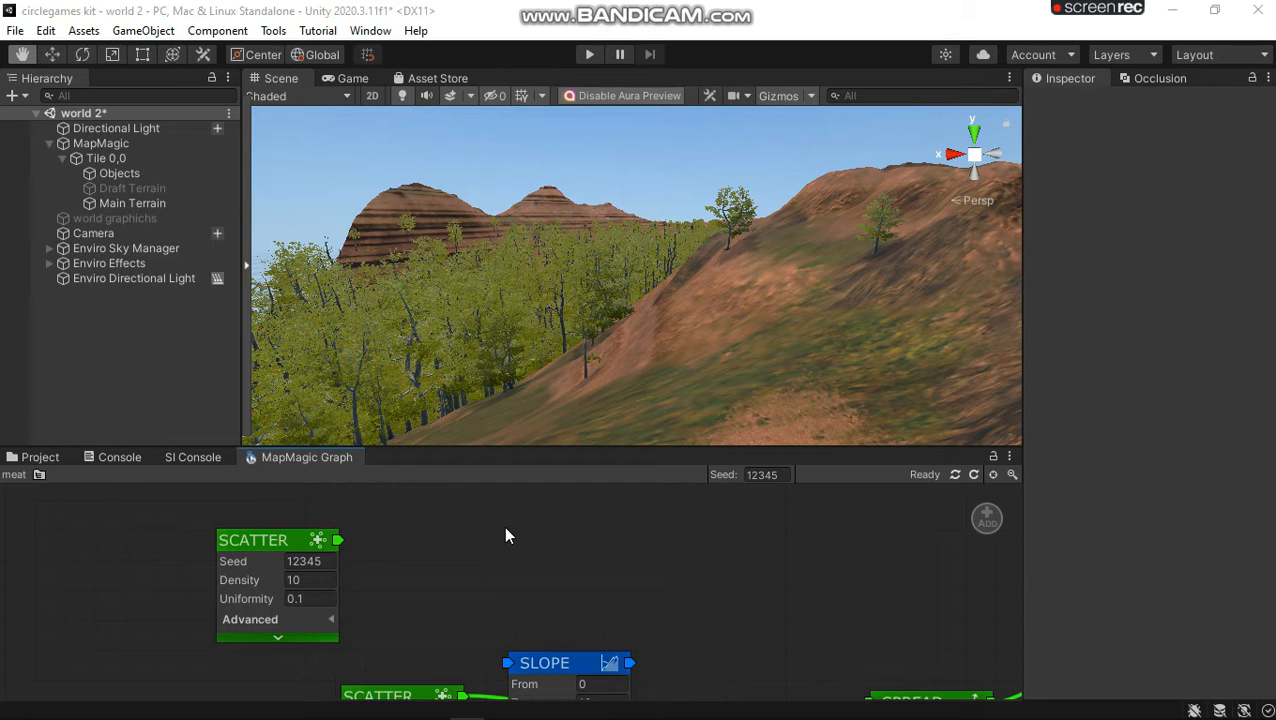
Step: Add an Adjust objects modifier node beside the new Scatter node
{"action": "right_click", "coordinate": [503, 525]}
{"action": "left_click", "coordinate": [472, 255]}
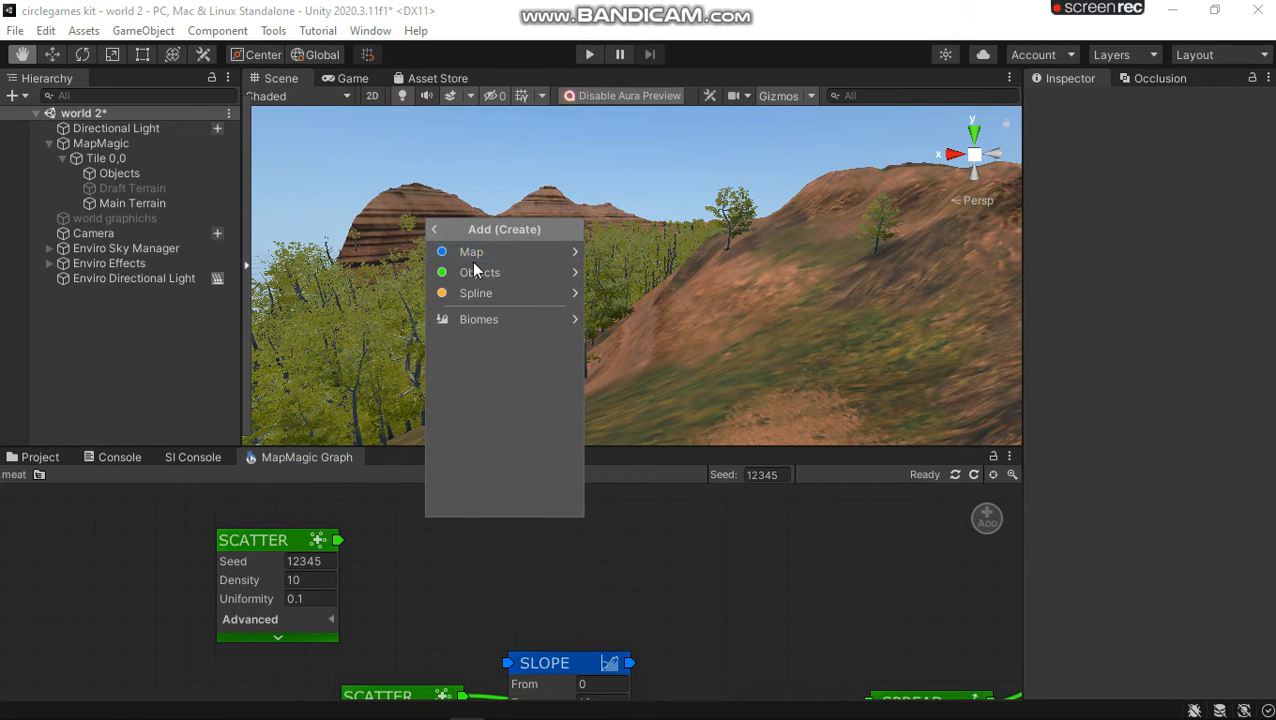
{"action": "left_click", "coordinate": [472, 257]}
{"action": "left_click", "coordinate": [434, 234]}
{"action": "left_click", "coordinate": [466, 272]}
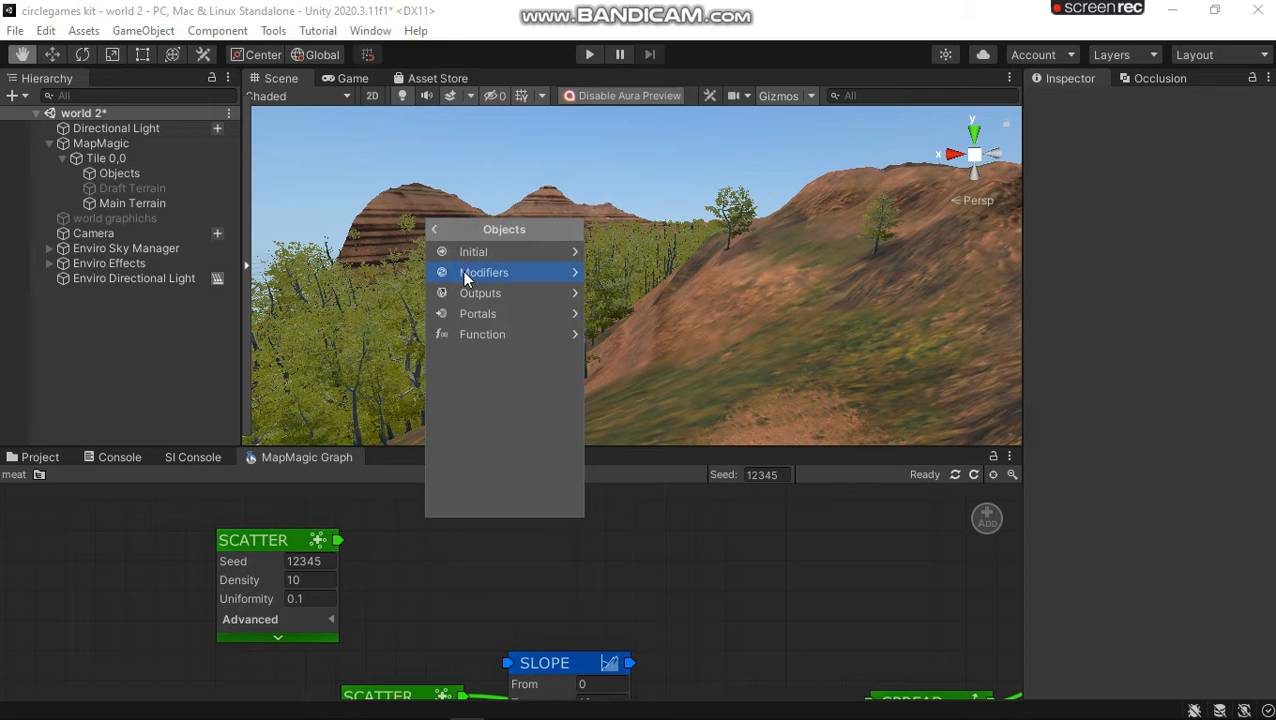
{"action": "left_click", "coordinate": [463, 272]}
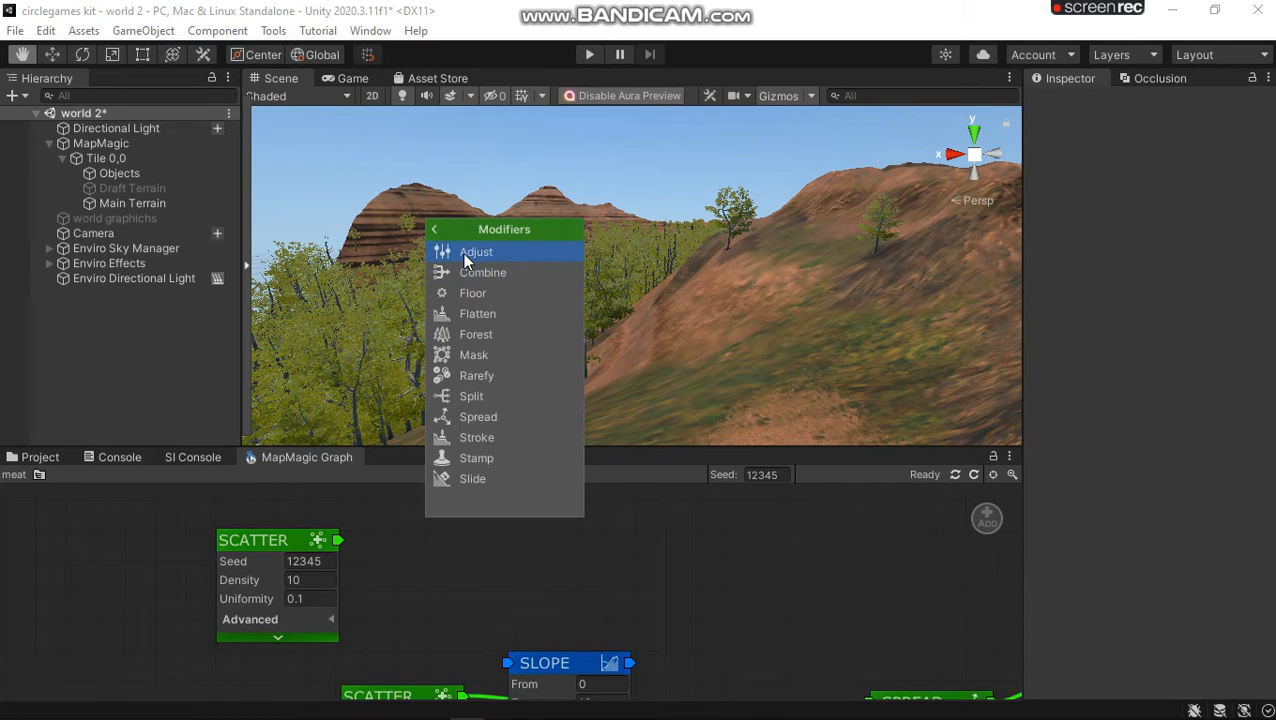
{"action": "left_click", "coordinate": [463, 256]}
Step: Add an Objects output node beside the new Adjust node
{"action": "right_click", "coordinate": [697, 550]}
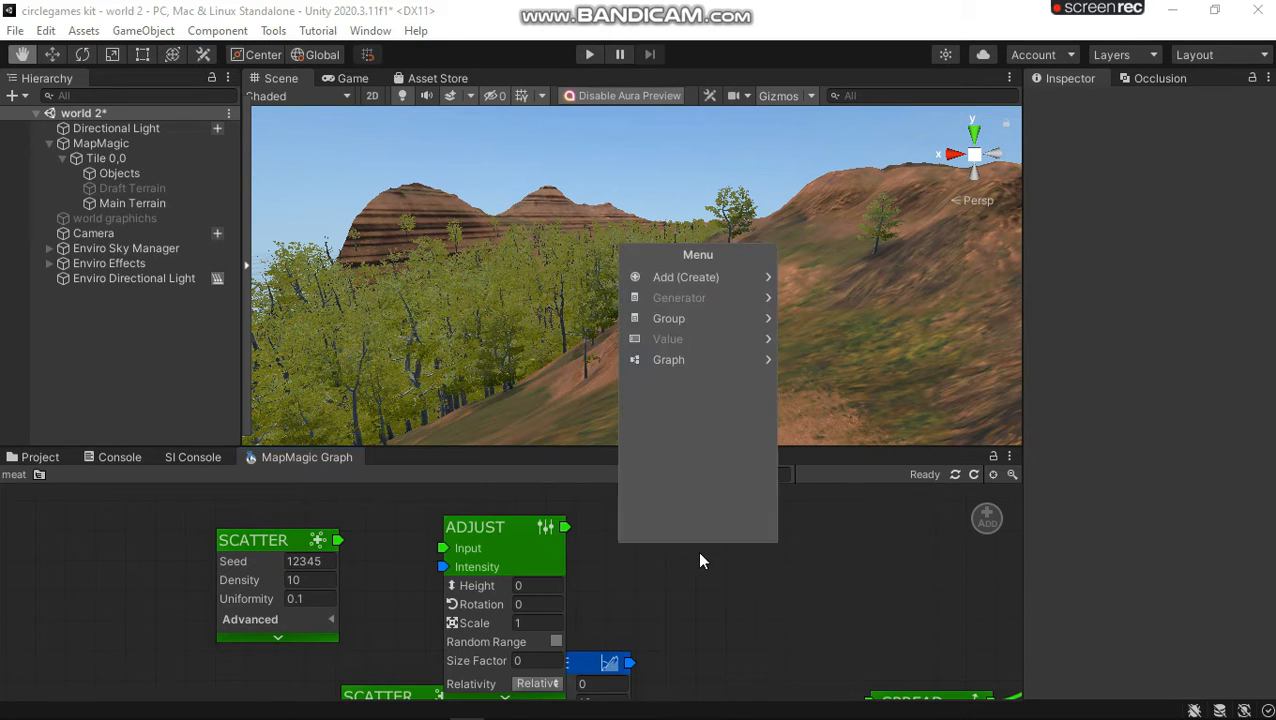
{"action": "left_click", "coordinate": [687, 277]}
{"action": "left_click", "coordinate": [686, 298]}
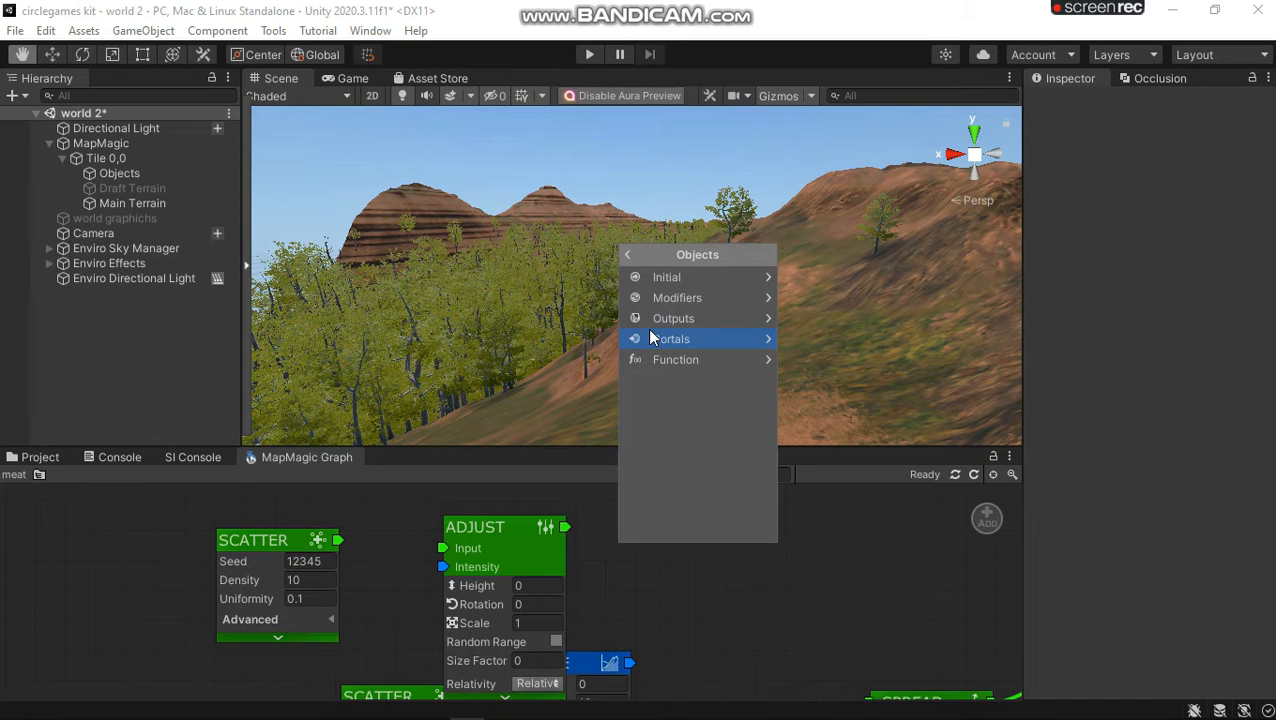
{"action": "left_click", "coordinate": [727, 320]}
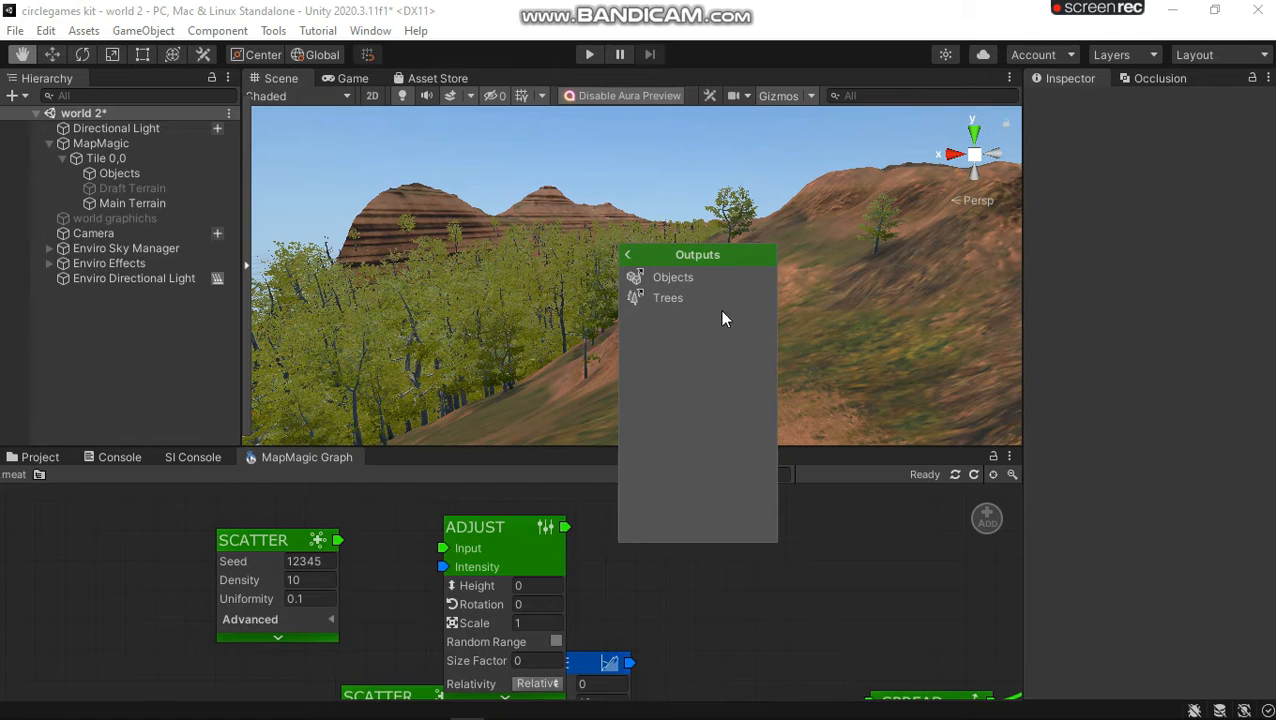
{"action": "left_click", "coordinate": [665, 278]}
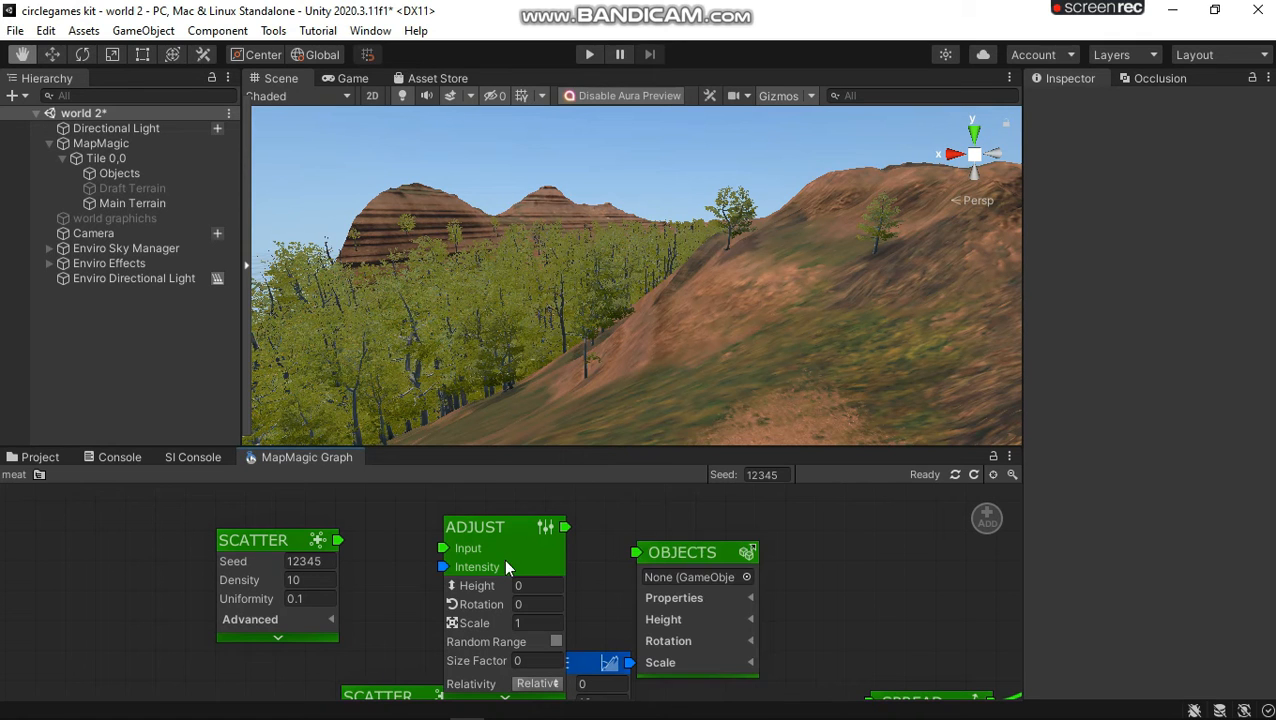
Step: Connect the new Scatter node to the Adjust input and the Adjust output to the Objects node, spacing the nodes apart
{"action": "left_click_drag", "start_coordinate": [338, 540], "coordinate": [444, 548]}
{"action": "left_click_drag", "start_coordinate": [565, 527], "coordinate": [595, 526]}
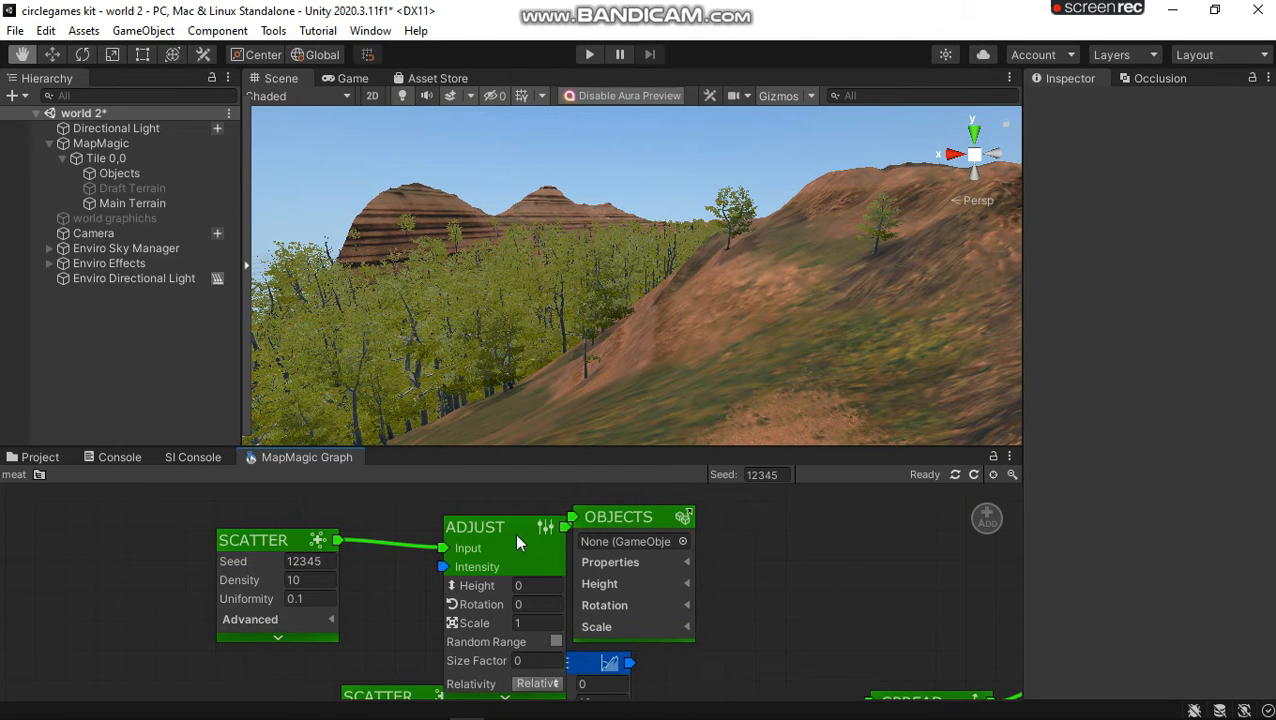
{"action": "left_click_drag", "start_coordinate": [450, 519], "coordinate": [406, 502]}
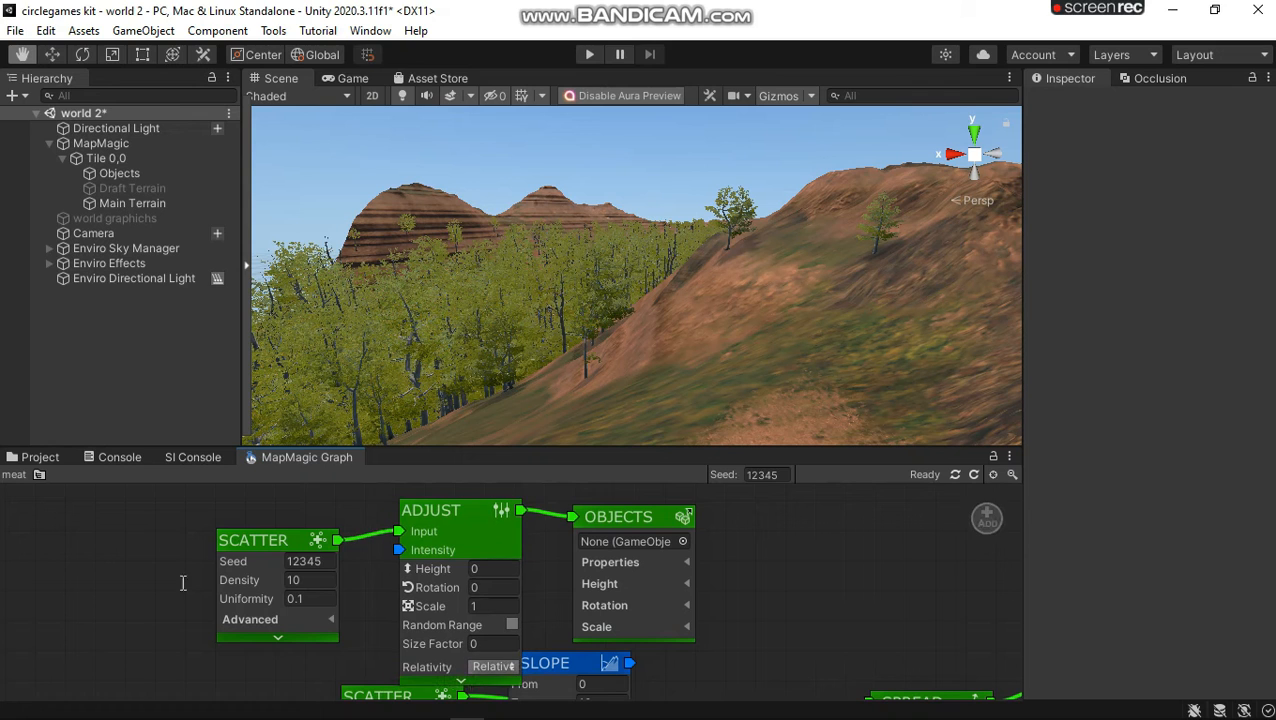
Step: Move the terrain portal node clear of the lower Scatter node and connect it to the new Adjust node's Intensity input
{"action": "right_click", "coordinate": [162, 583]}
{"action": "left_click", "coordinate": [163, 619]}
{"action": "middle_click_drag", "start_coordinate": [168, 660], "coordinate": [220, 577]}
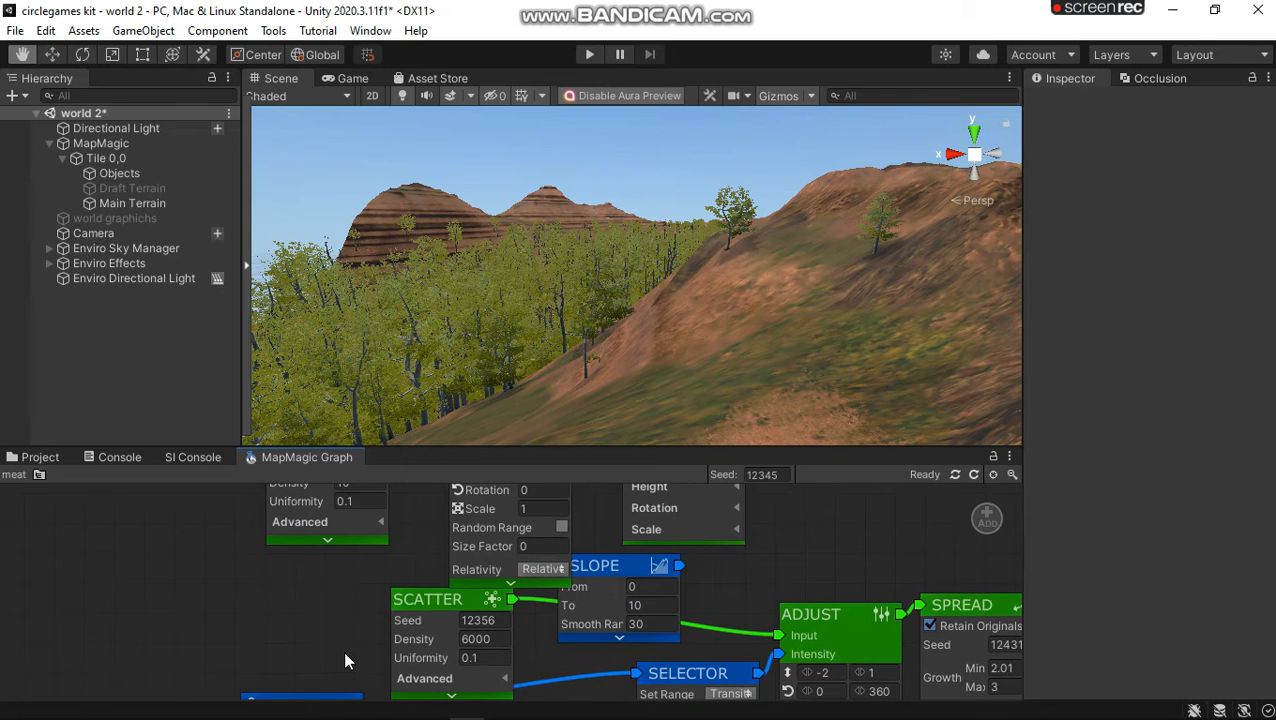
{"action": "middle_click_drag", "start_coordinate": [343, 650], "coordinate": [342, 605]}
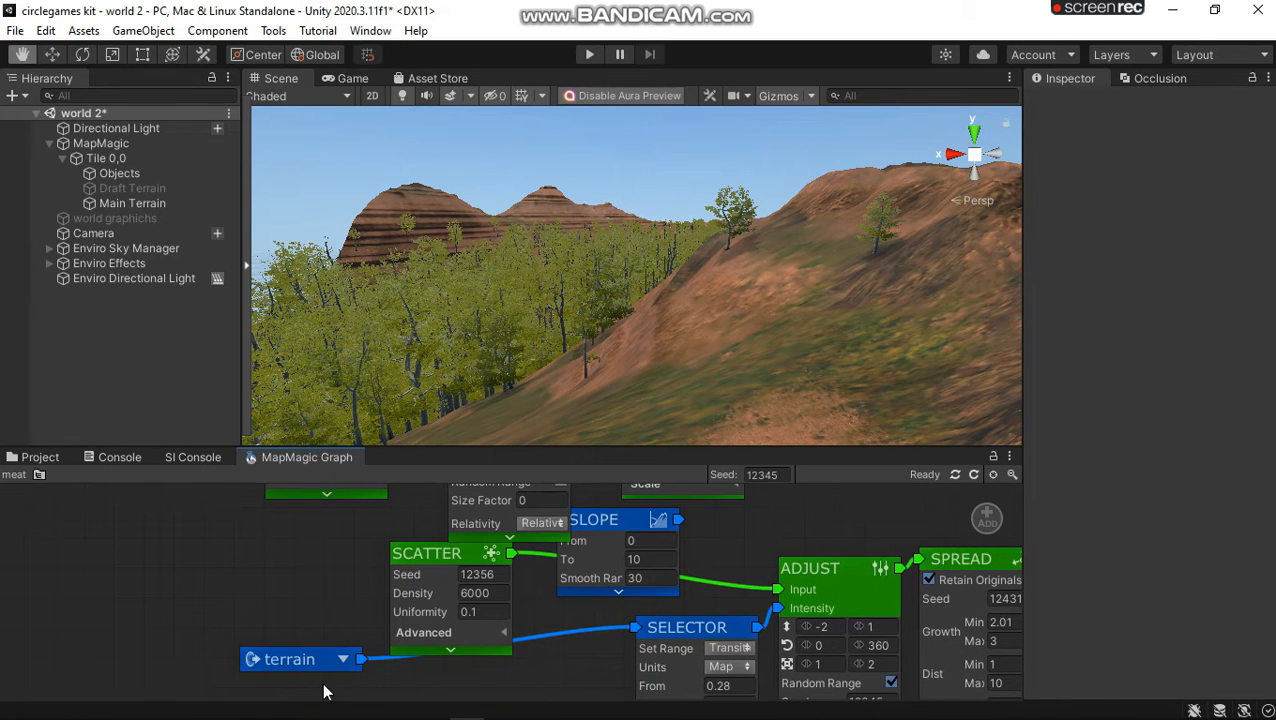
{"action": "left_click_drag", "start_coordinate": [312, 659], "coordinate": [228, 553]}
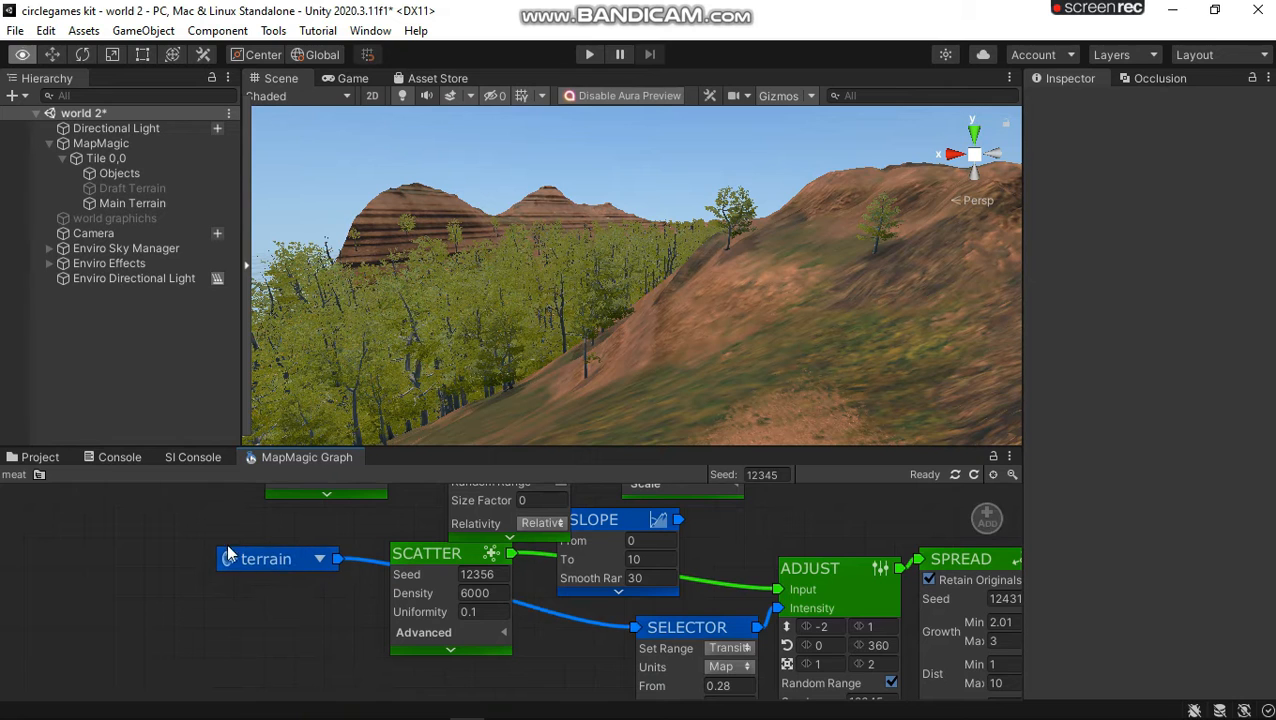
{"action": "middle_click_drag", "start_coordinate": [202, 562], "coordinate": [184, 632]}
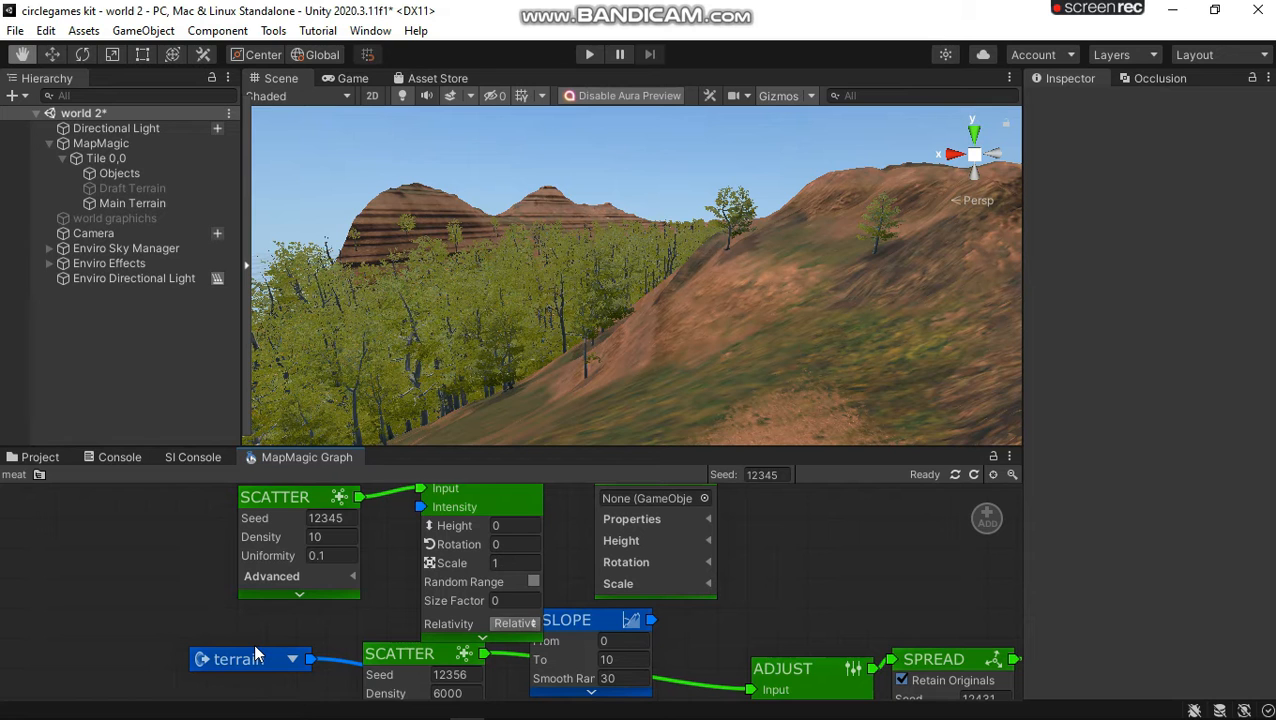
{"action": "left_click_drag", "start_coordinate": [310, 659], "coordinate": [419, 508]}
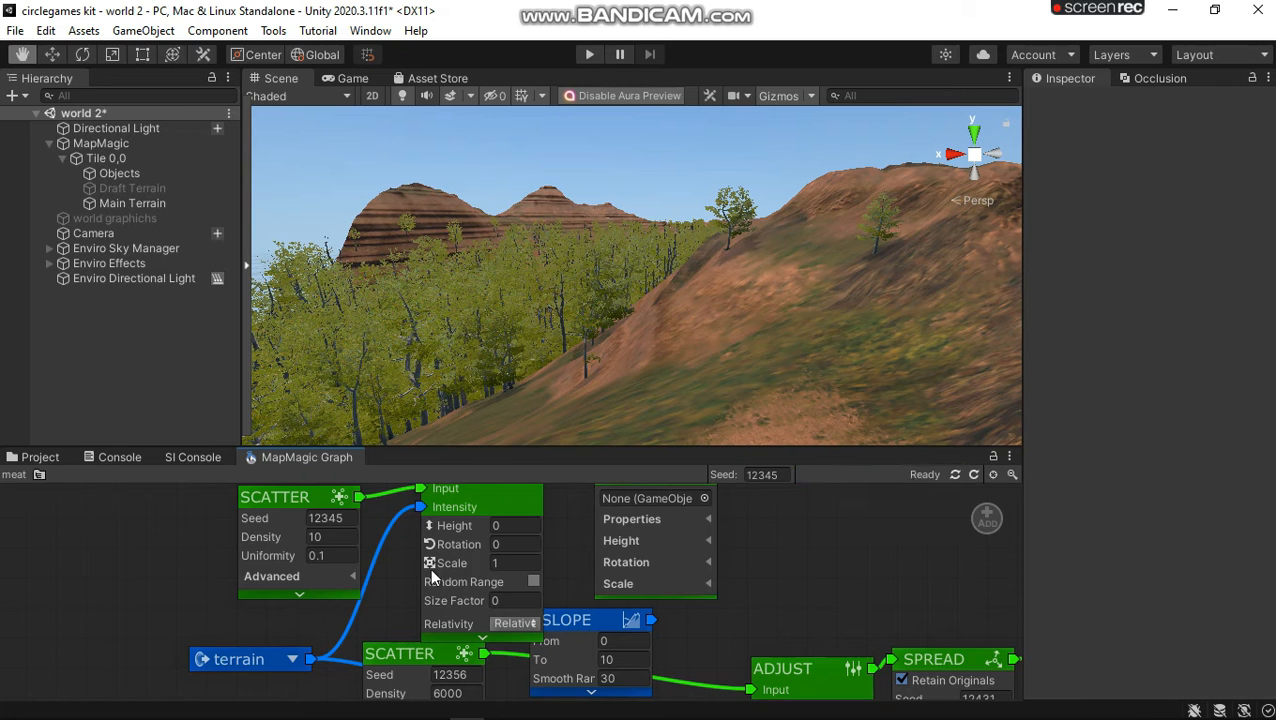
Step: Enable Random Range on the new Adjust node with height -2 to 1, maximum rotation 360 and seed 12380
{"action": "left_click_drag", "start_coordinate": [591, 529], "coordinate": [577, 595], "text": "alt"}
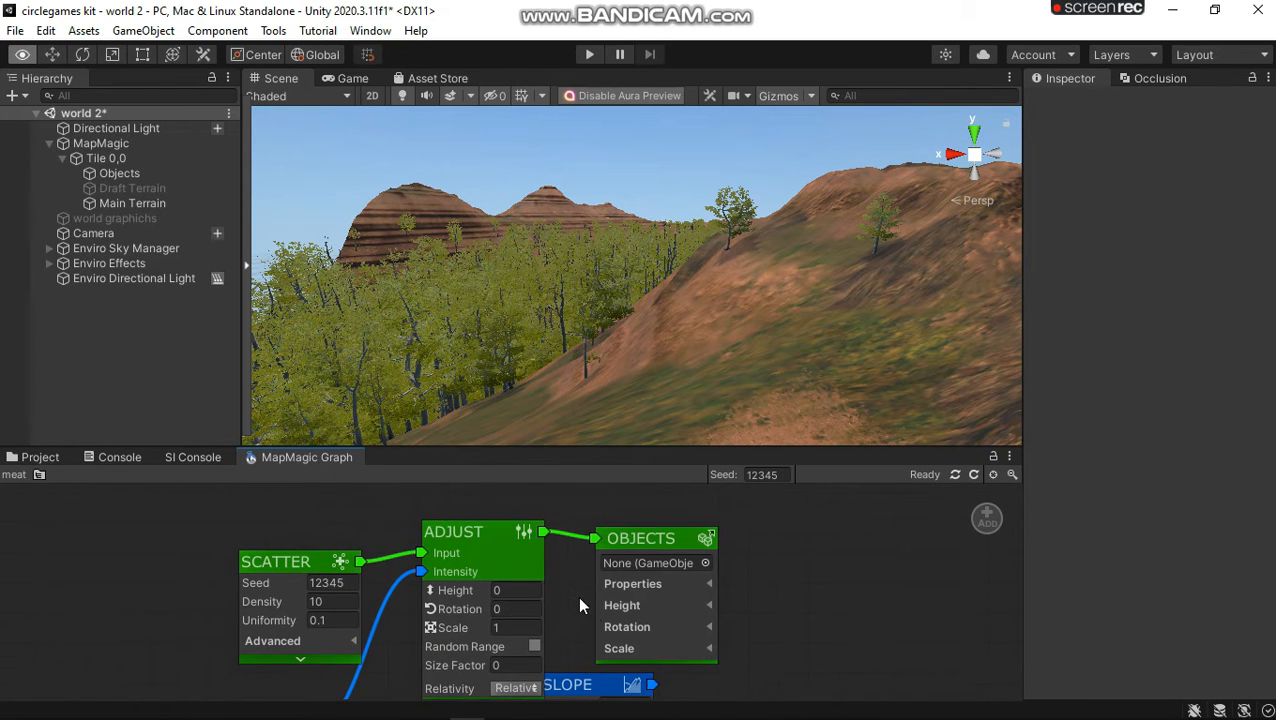
{"action": "left_click", "coordinate": [536, 646]}
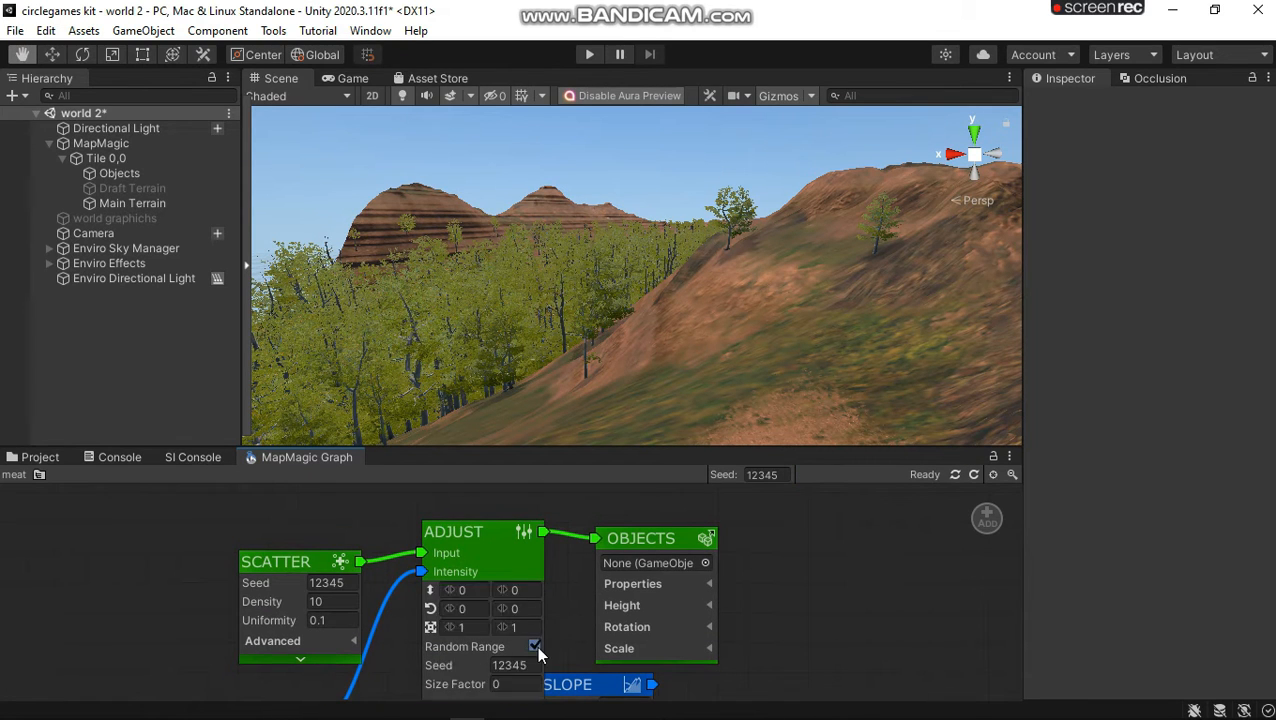
{"action": "left_click", "coordinate": [465, 590]}
{"action": "type", "text": "-2"}
{"action": "left_click", "coordinate": [536, 589]}
{"action": "type", "text": "1"}
{"action": "left_click", "coordinate": [531, 608]}
{"action": "type", "text": "360"}
Step: Expand the Objects node's properties and enable Multi-Prefab
{"action": "left_click", "coordinate": [707, 589]}
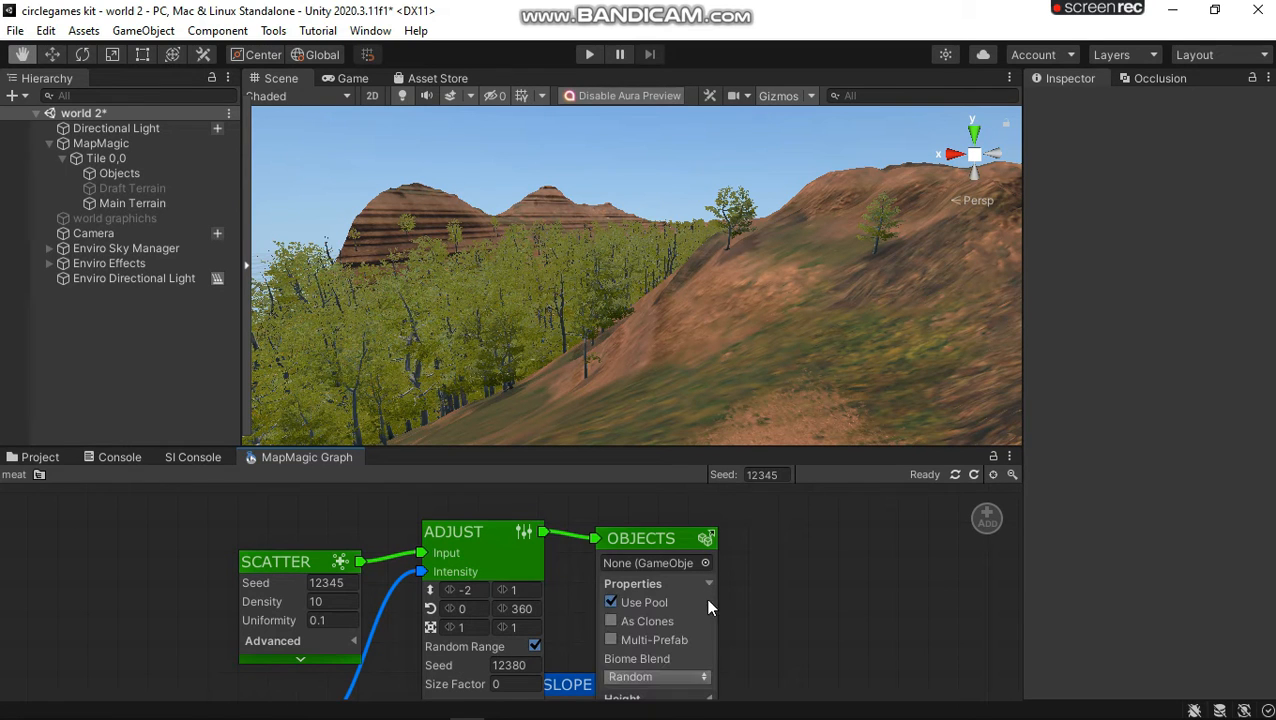
{"action": "left_click", "coordinate": [608, 641]}
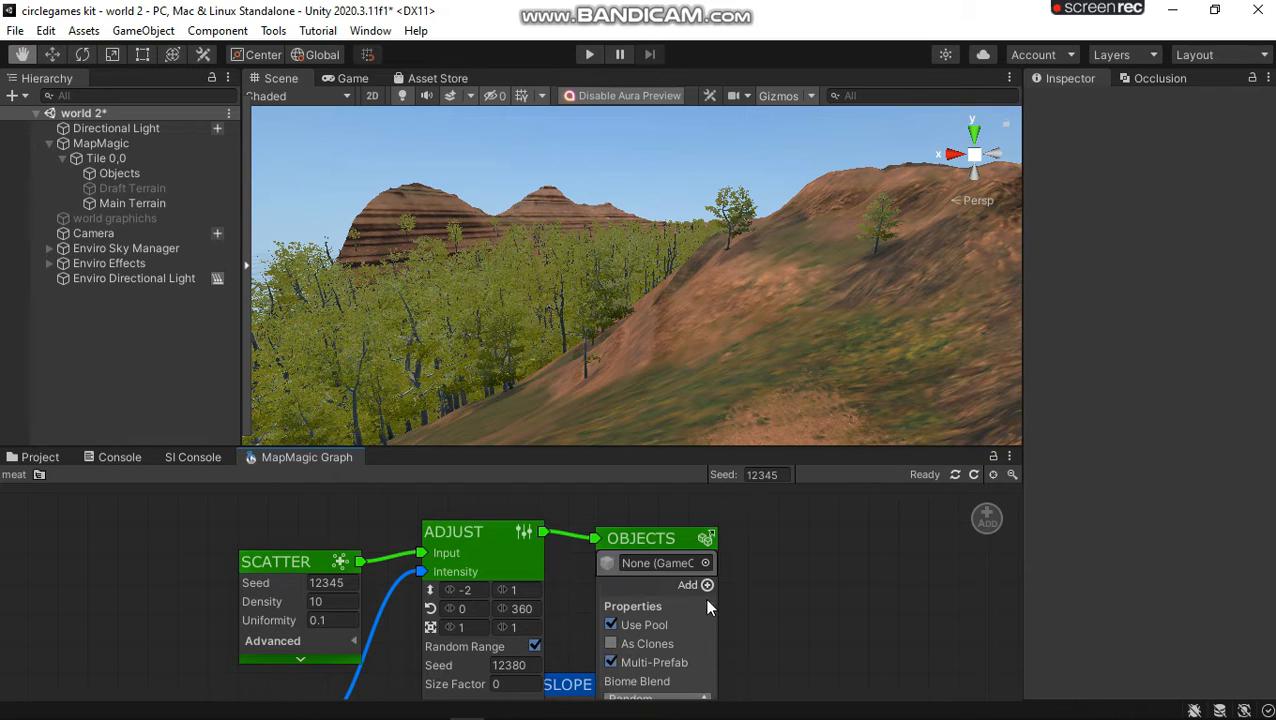
Step: Collapse the Objects node's properties, add three more prefab slots and move the node slightly higher in the graph
{"action": "left_click", "coordinate": [708, 607]}
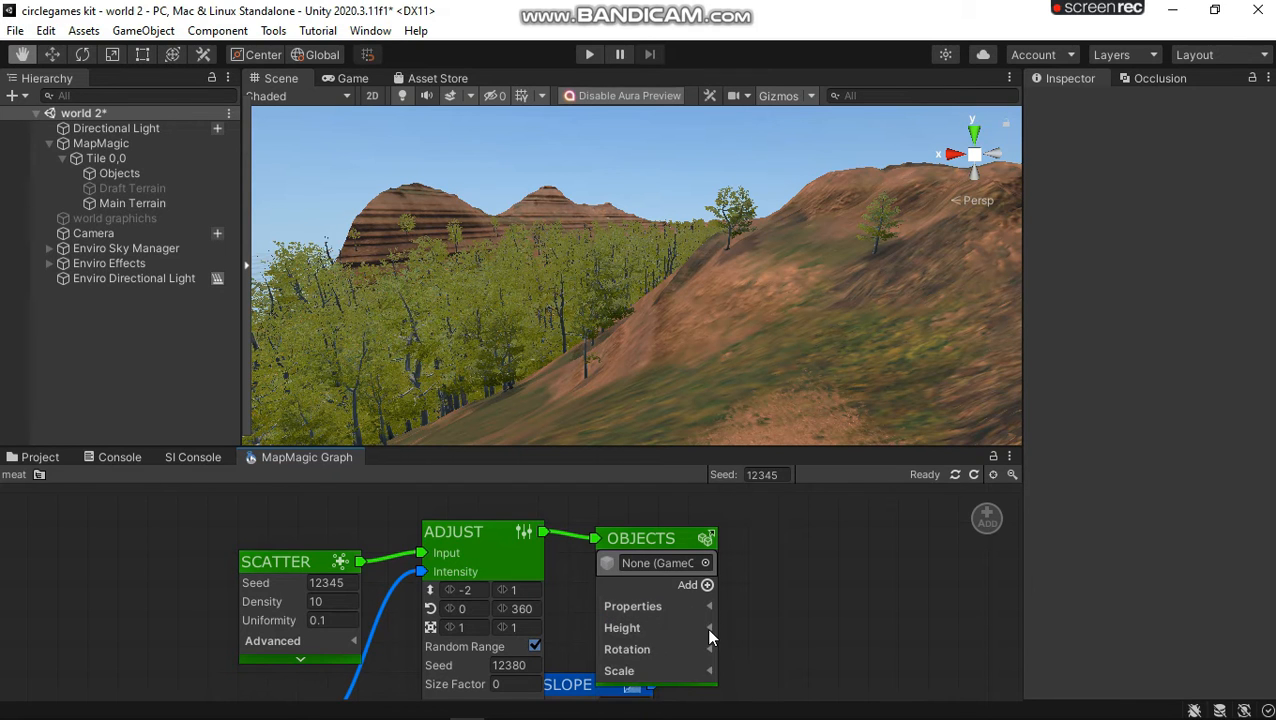
{"action": "left_click", "coordinate": [708, 628]}
{"action": "left_click", "coordinate": [708, 628]}
{"action": "left_click", "coordinate": [705, 586]}
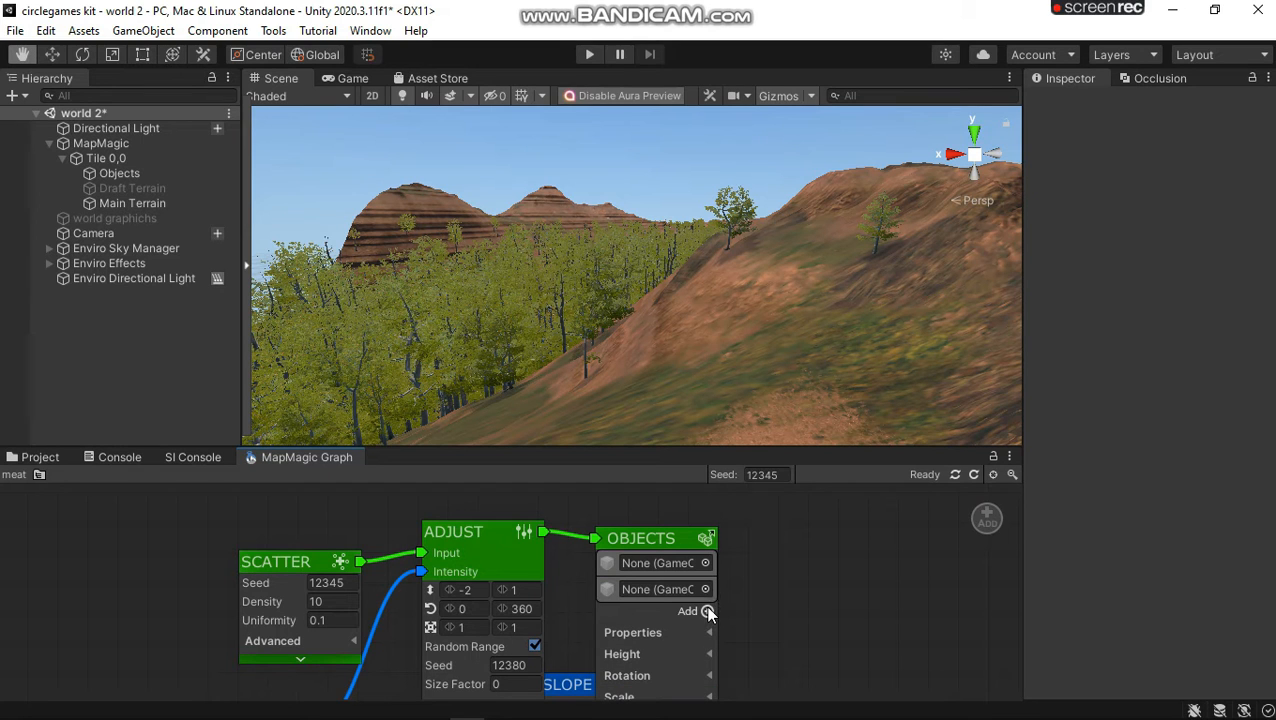
{"action": "left_click", "coordinate": [708, 612]}
{"action": "left_click", "coordinate": [707, 638]}
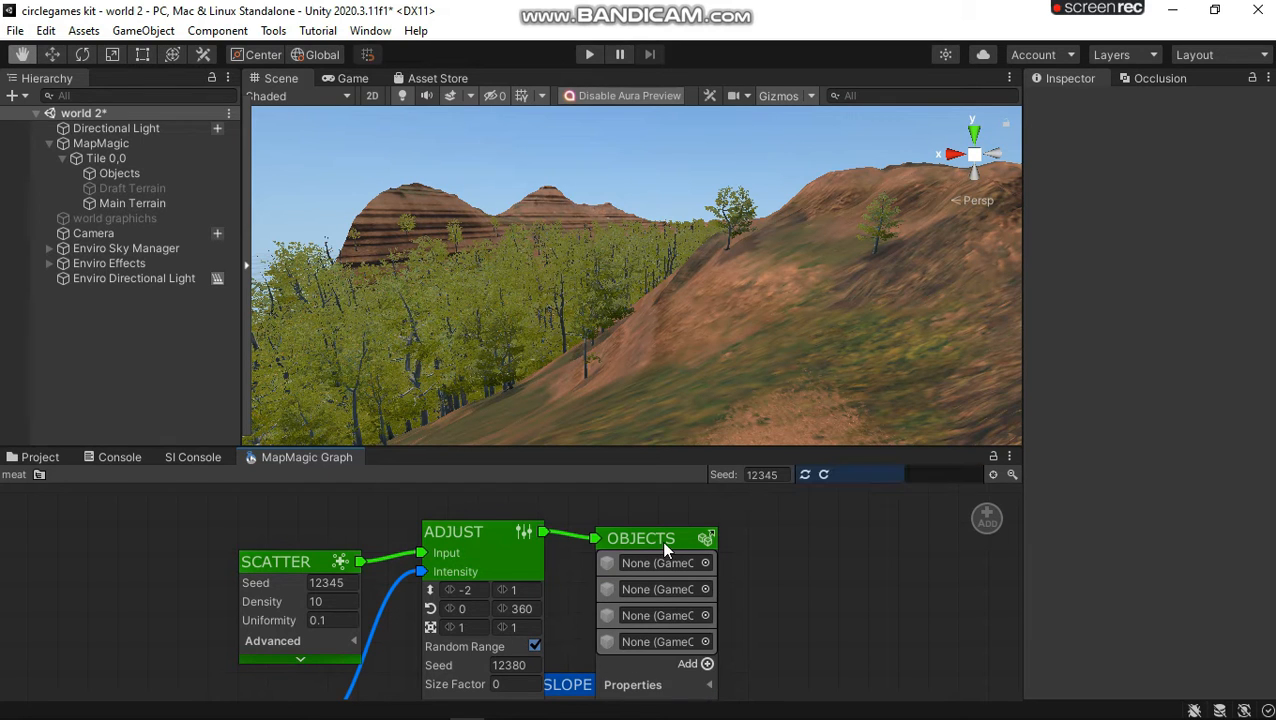
{"action": "left_click_drag", "start_coordinate": [661, 538], "coordinate": [647, 508]}
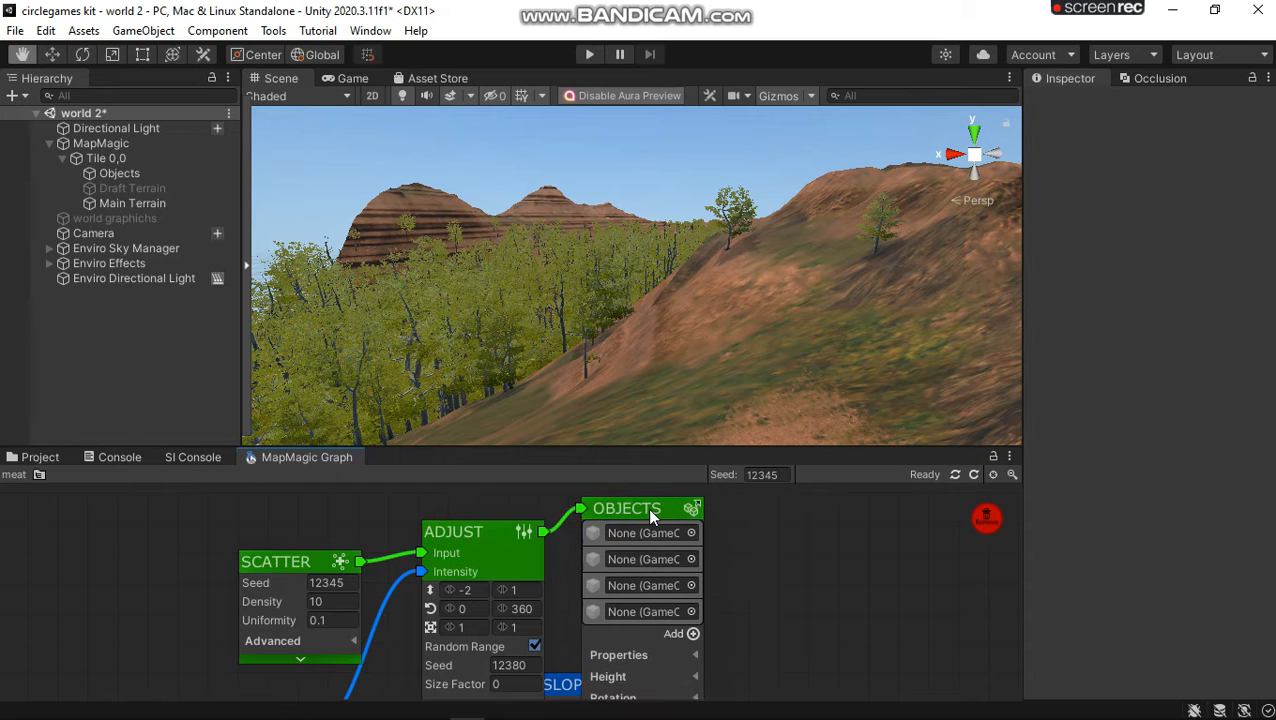
Step: Search for rock, compare Rock01 through Rock04, and assign rock Prefab to the Objects node's fourth slot
{"action": "left_click", "coordinate": [691, 611]}
{"action": "type", "text": "rocks"}
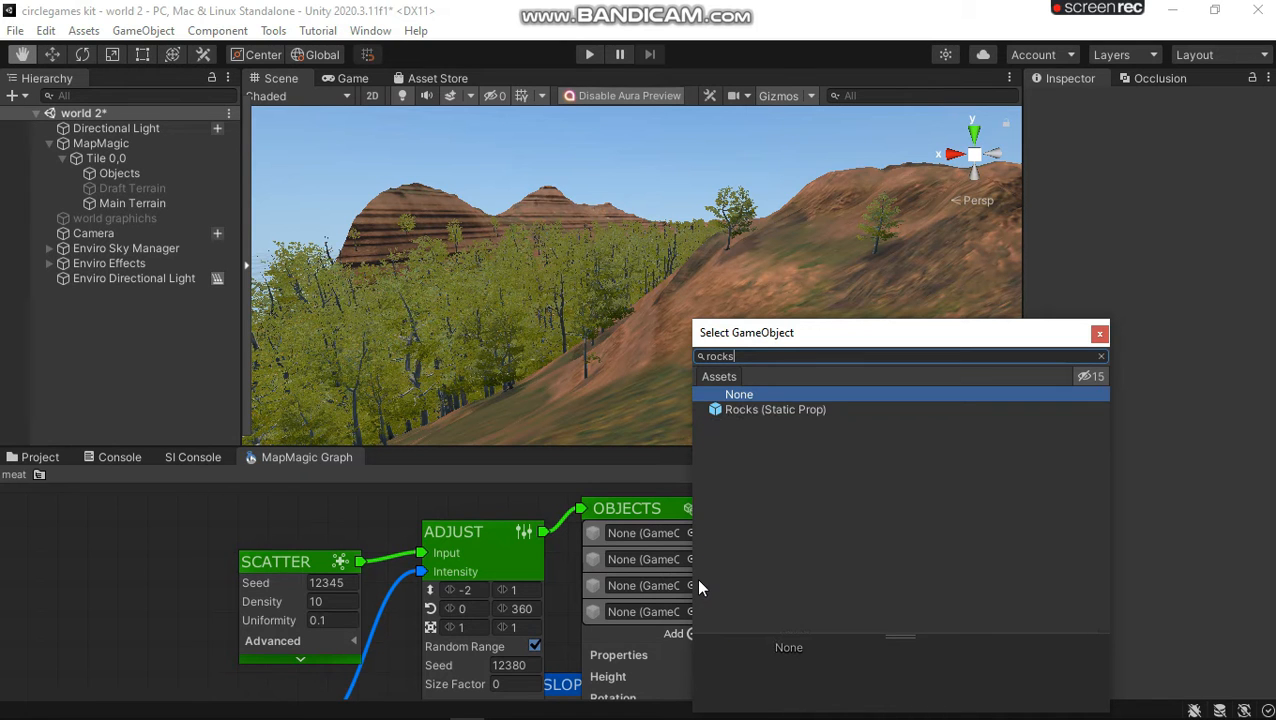
{"action": "key", "text": "BackSpace"}
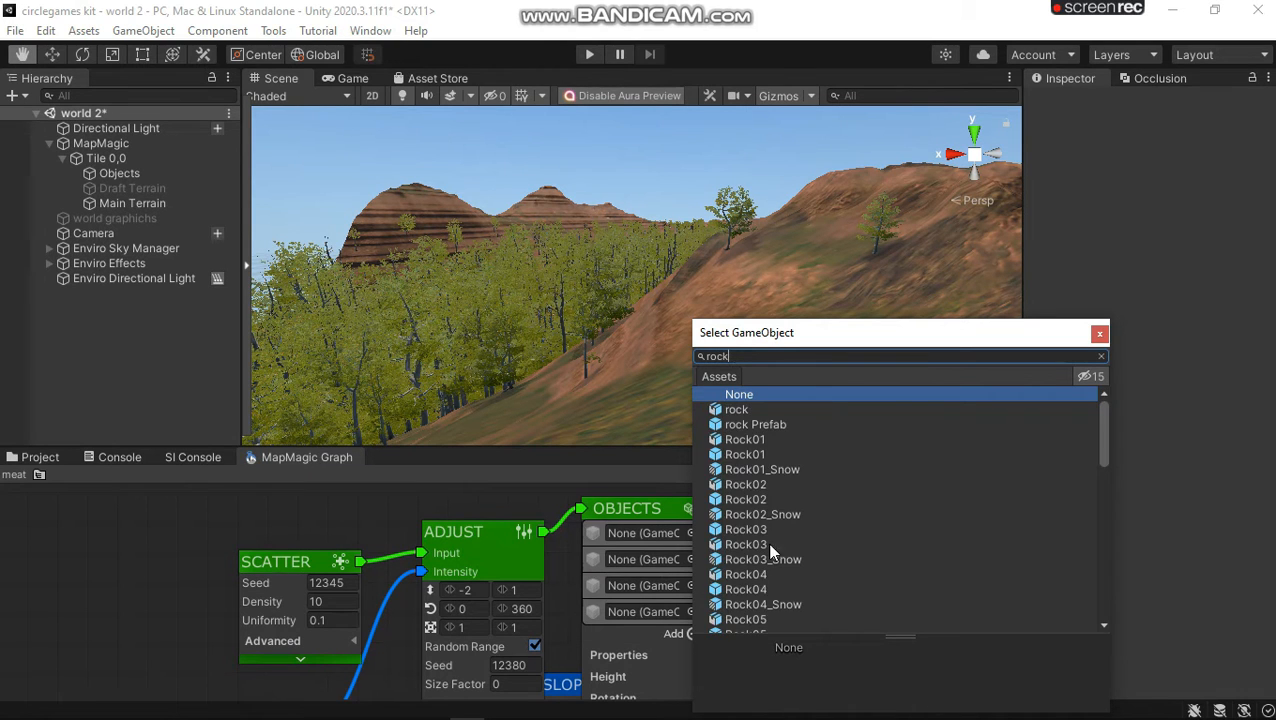
{"action": "left_click", "coordinate": [740, 424]}
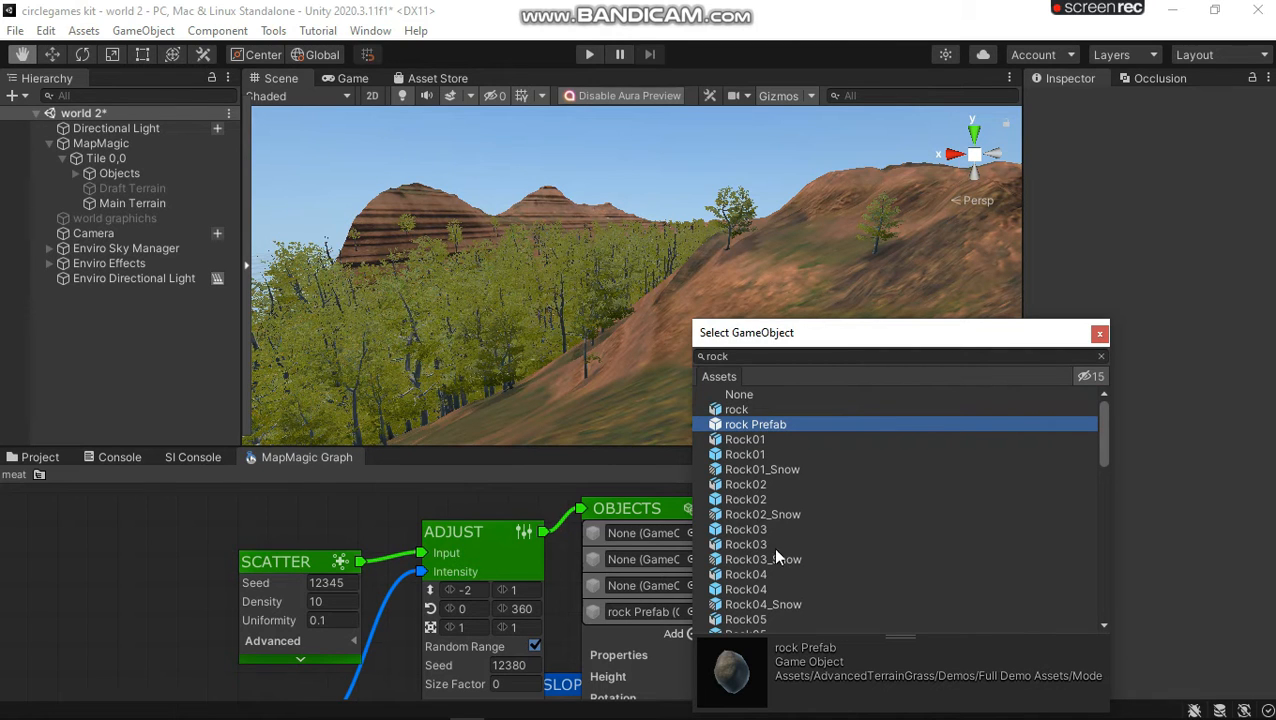
{"action": "left_click", "coordinate": [738, 455]}
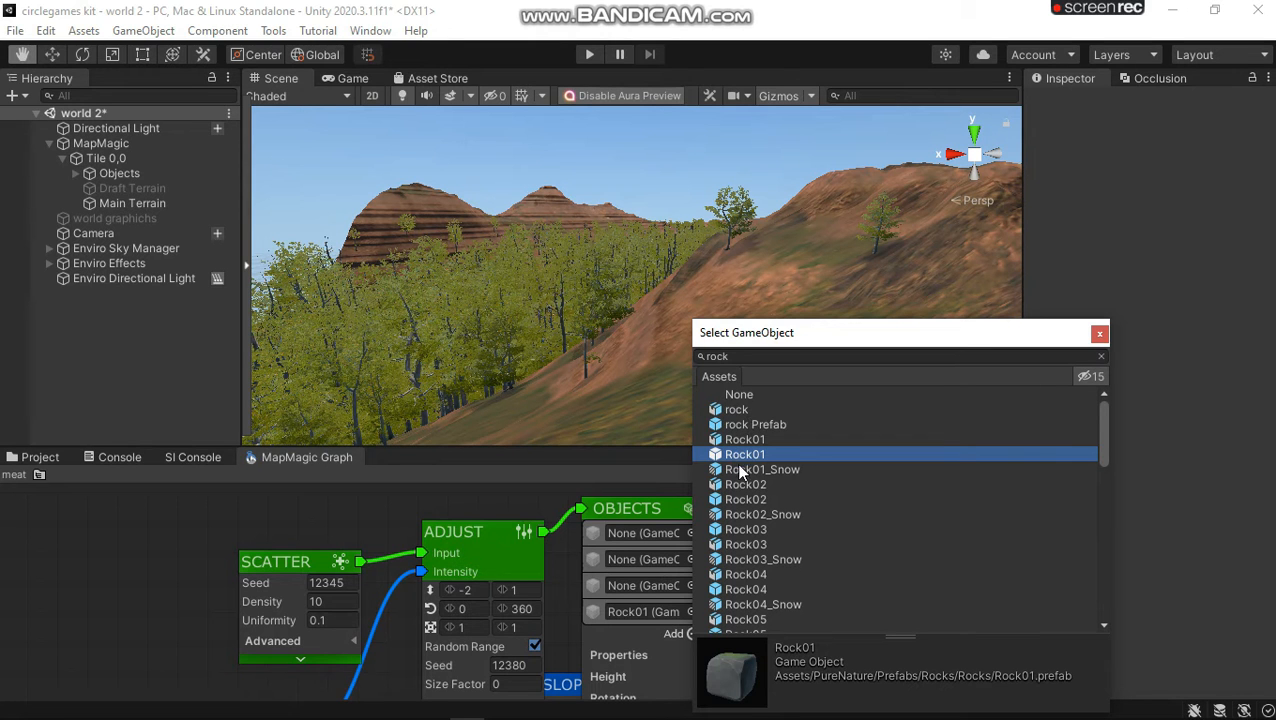
{"action": "left_click", "coordinate": [740, 499]}
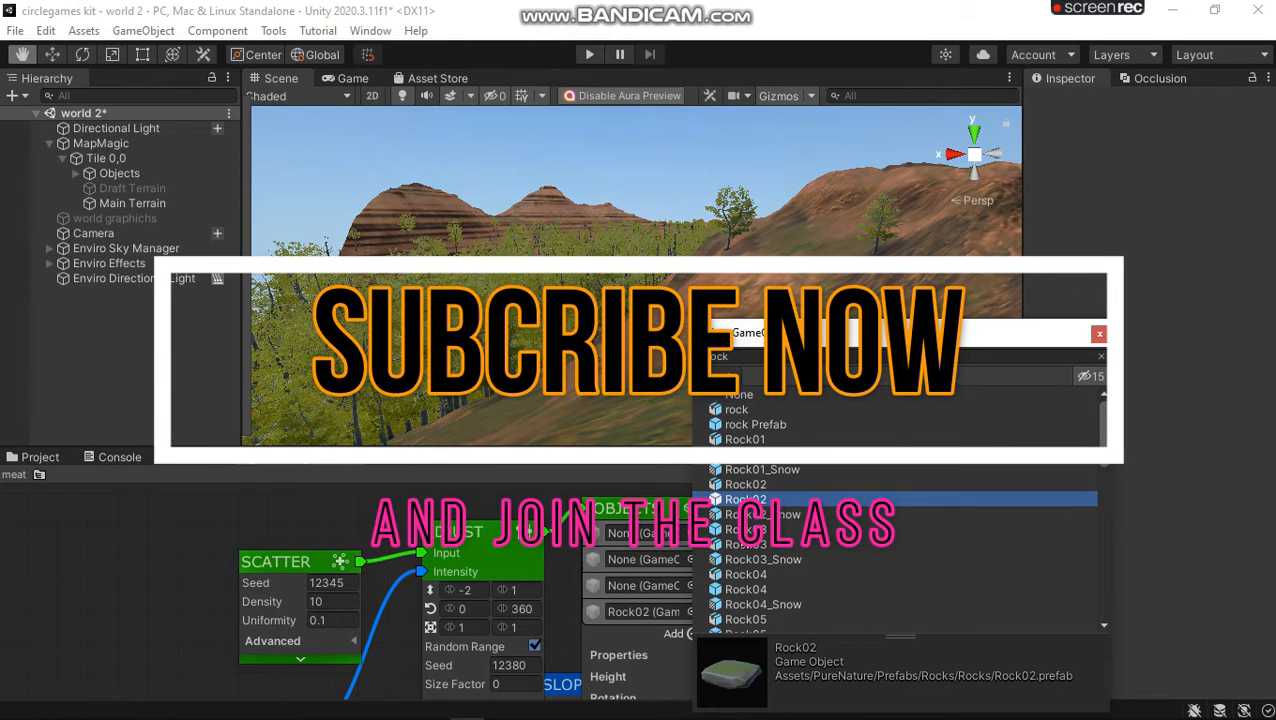
{"action": "left_click", "coordinate": [742, 530]}
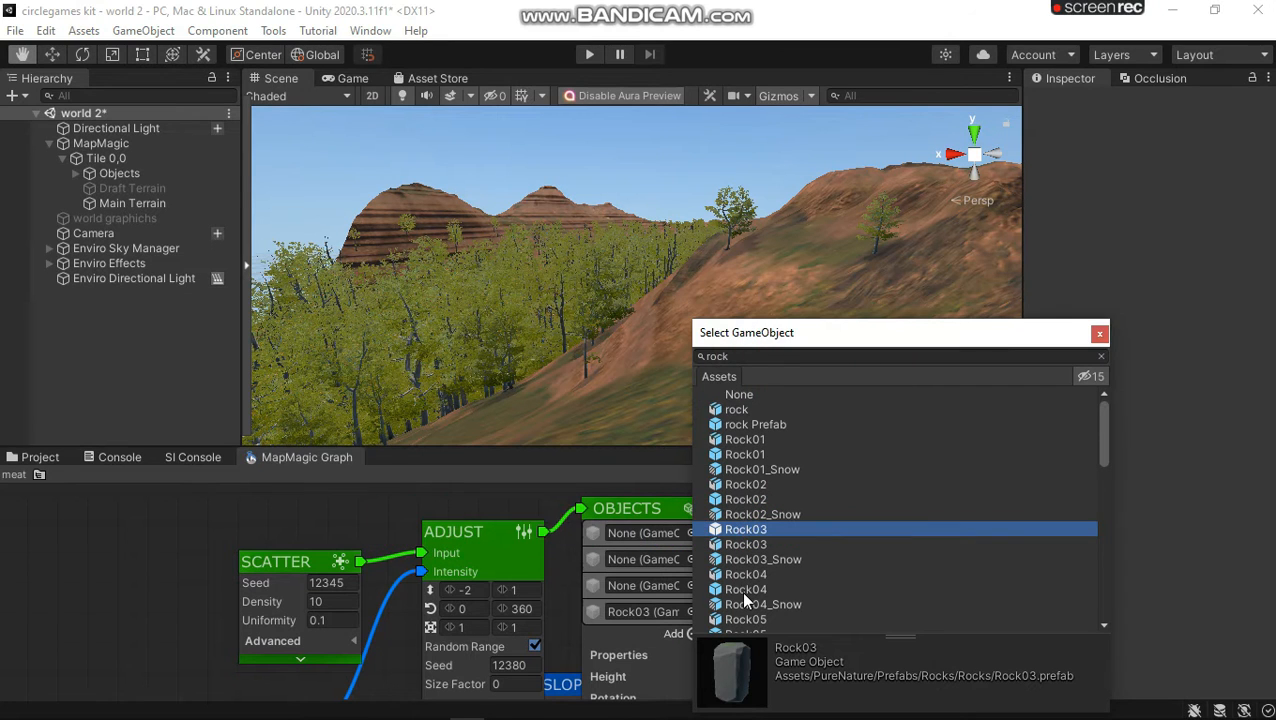
{"action": "left_click", "coordinate": [741, 590]}
{"action": "left_click", "coordinate": [732, 452]}
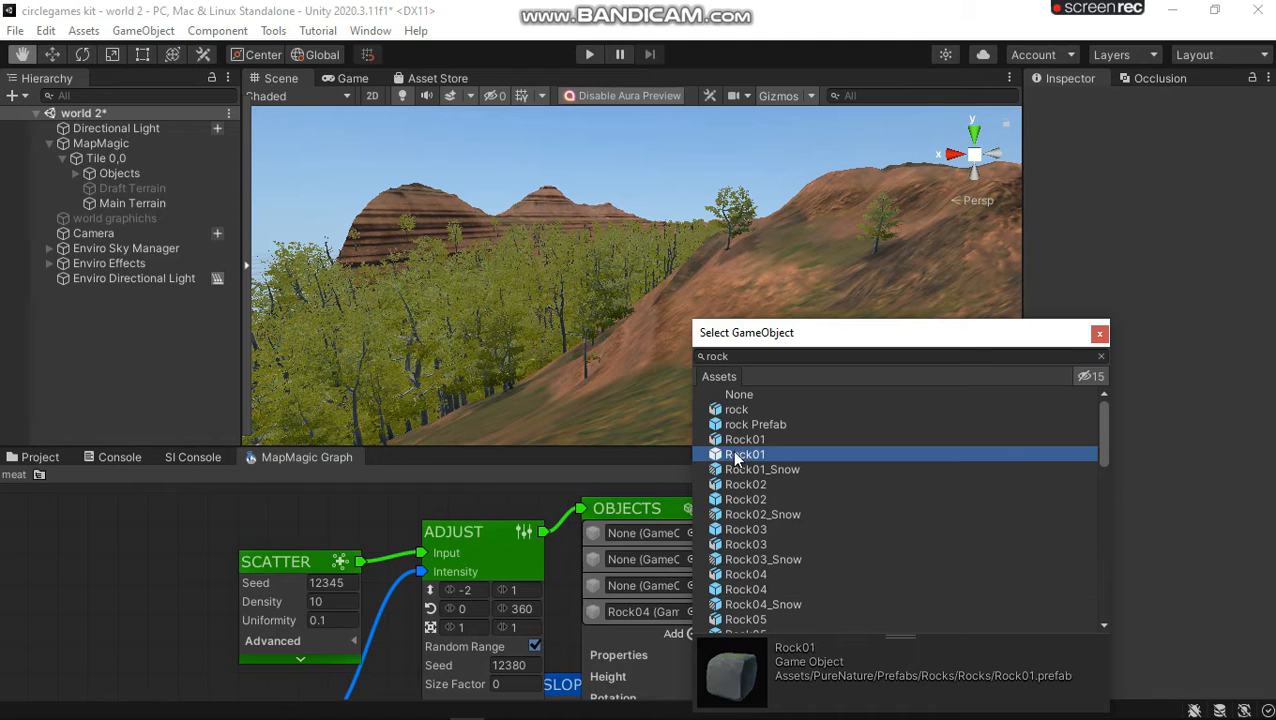
{"action": "left_click", "coordinate": [742, 422]}
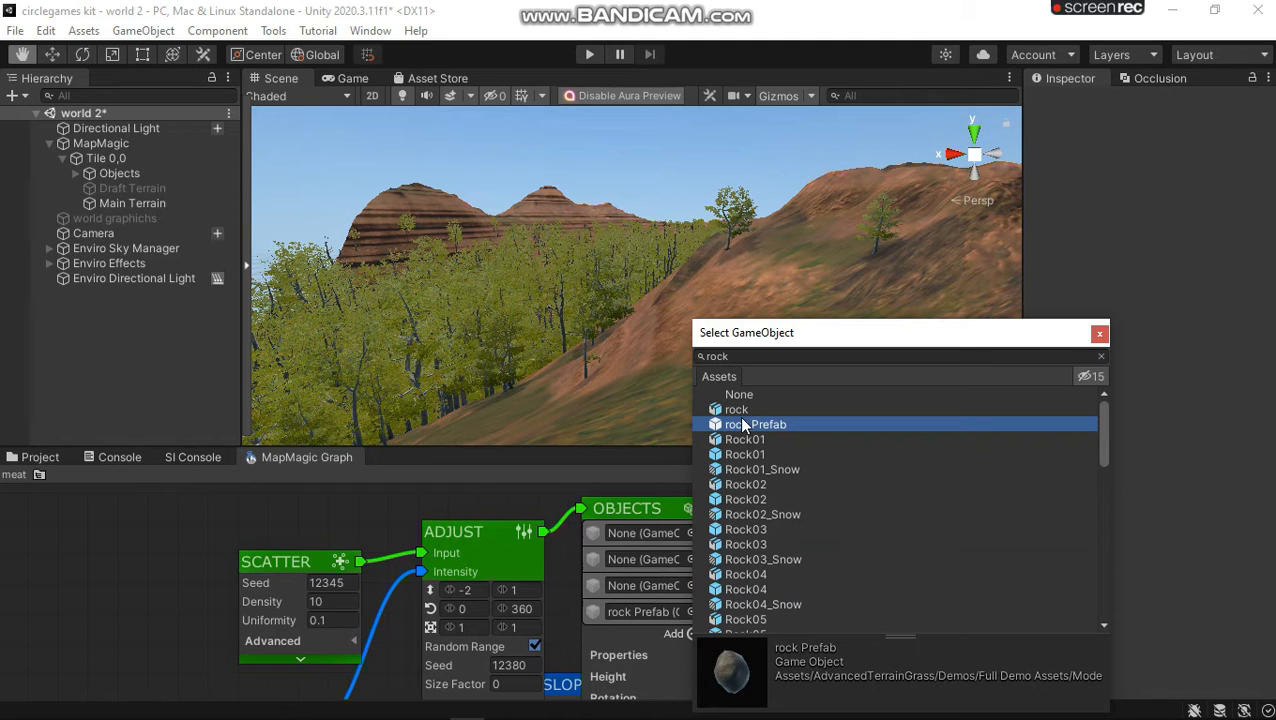
{"action": "double_click", "coordinate": [739, 416]}
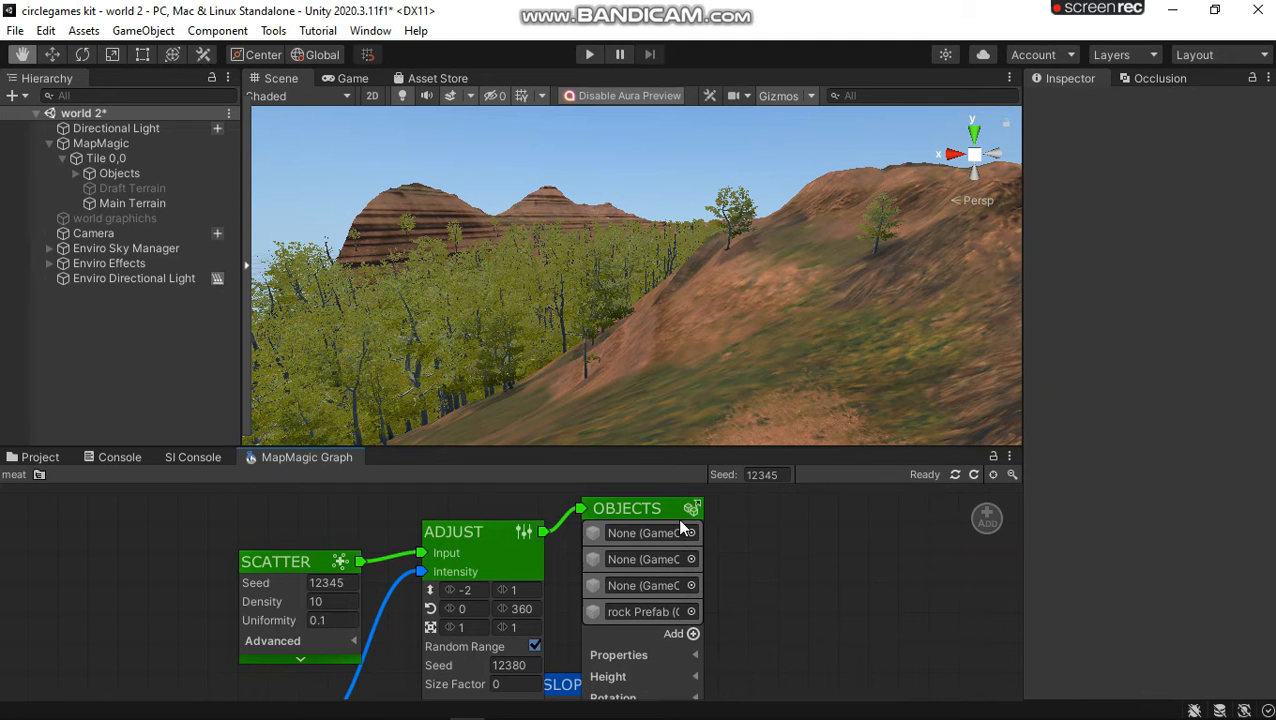
Step: Search for rock and try Rock09, Rock08, Rock12 and RockModular05 in the Objects node's third slot
{"action": "left_click", "coordinate": [690, 586]}
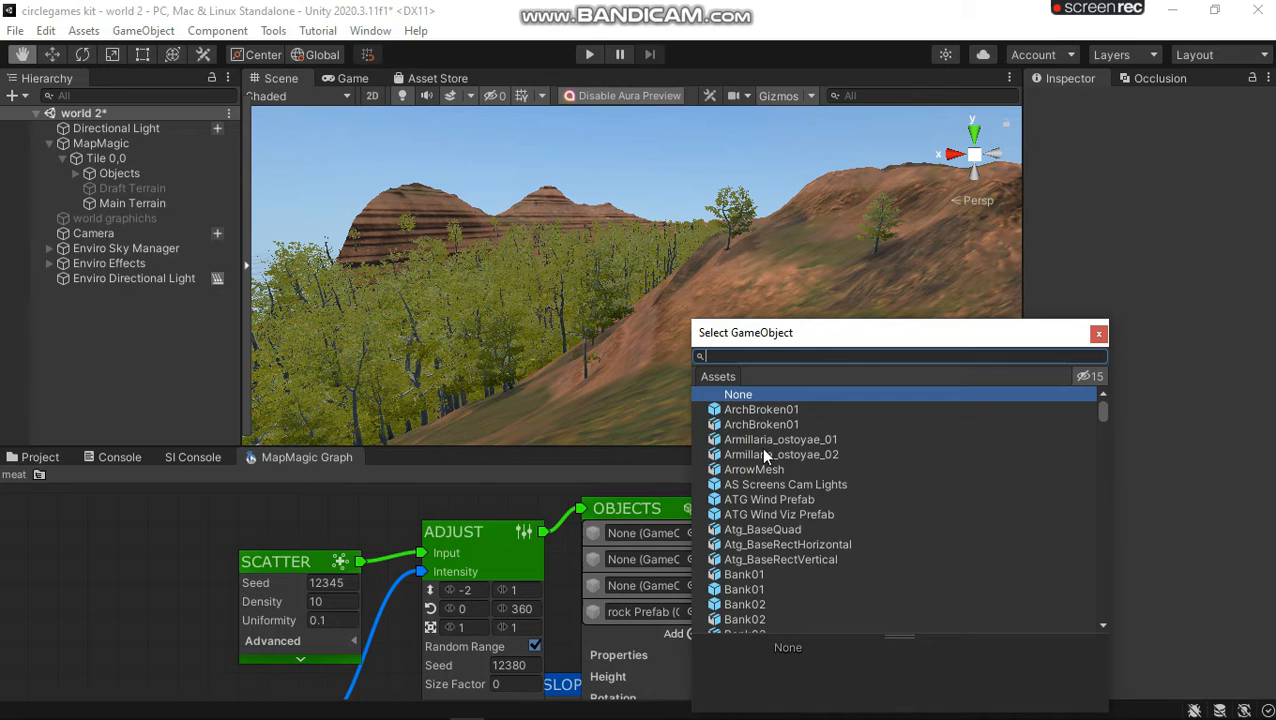
{"action": "type", "text": "rock"}
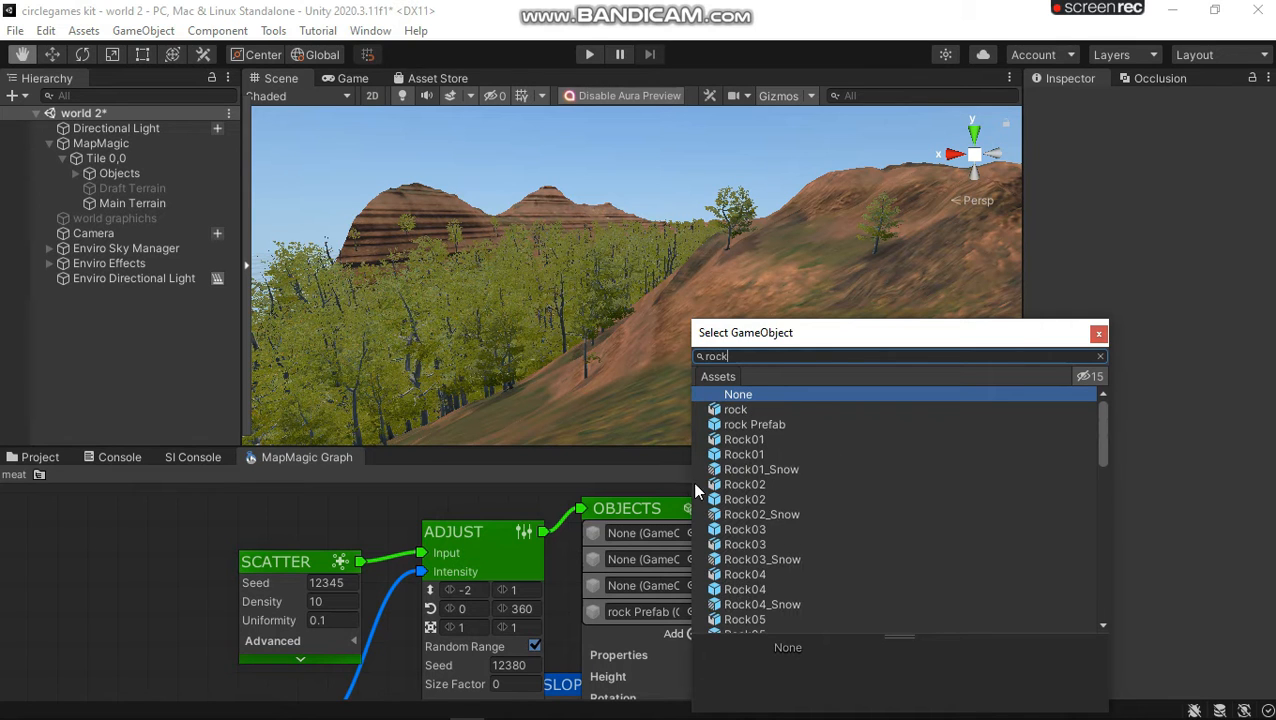
{"action": "scroll", "coordinate": [736, 526], "scroll_direction": "down", "scroll_amount": 3}
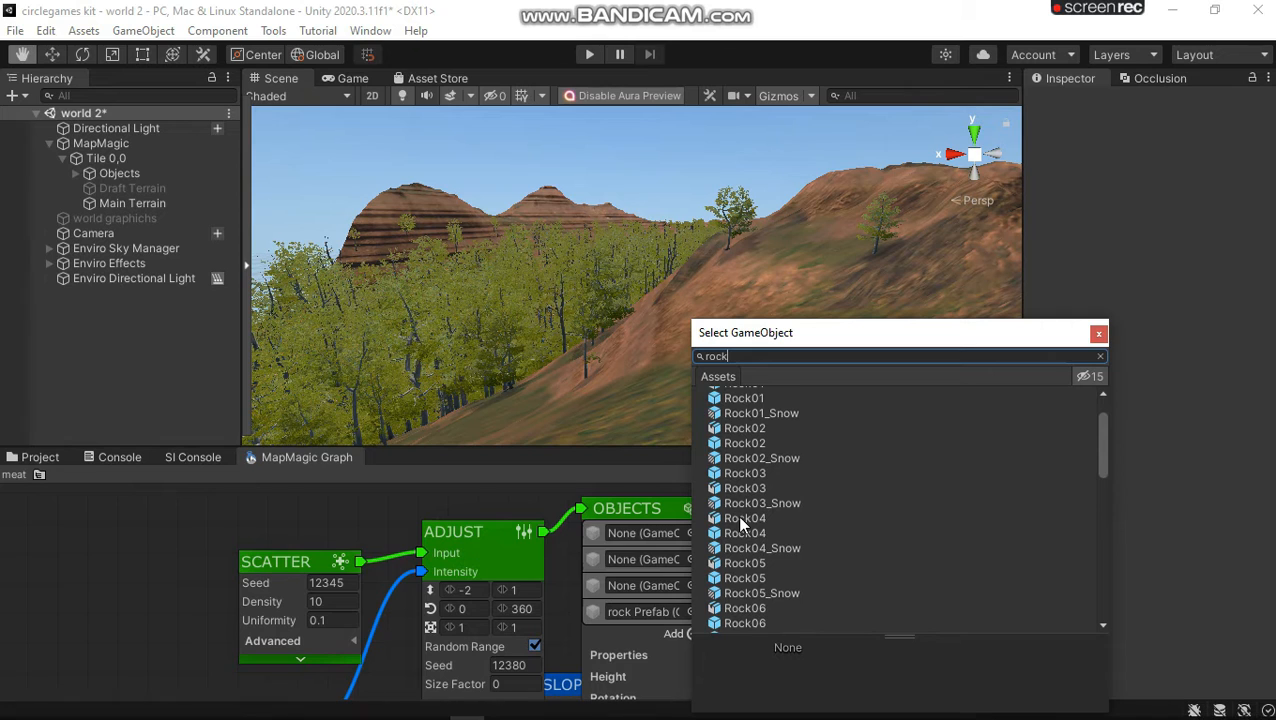
{"action": "scroll", "coordinate": [740, 524], "scroll_direction": "down", "scroll_amount": 3}
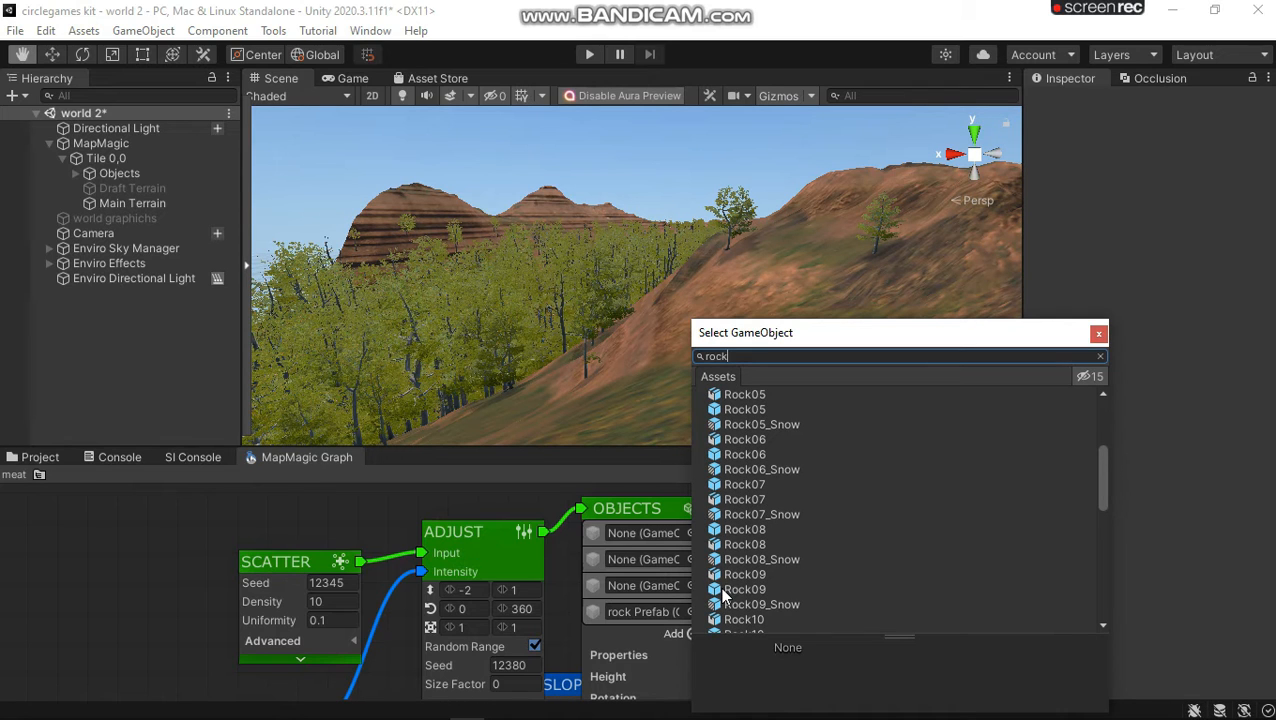
{"action": "left_click", "coordinate": [722, 590]}
{"action": "left_click", "coordinate": [737, 527]}
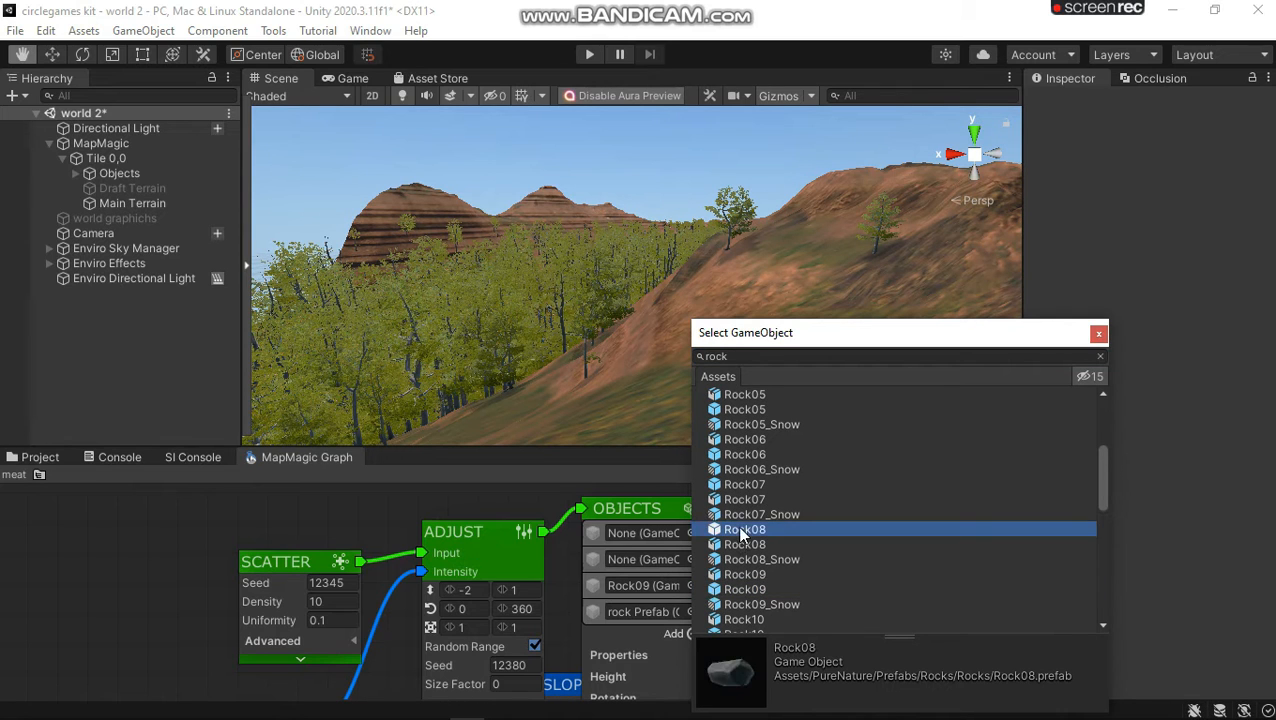
{"action": "scroll", "coordinate": [738, 546], "scroll_direction": "down", "scroll_amount": 5}
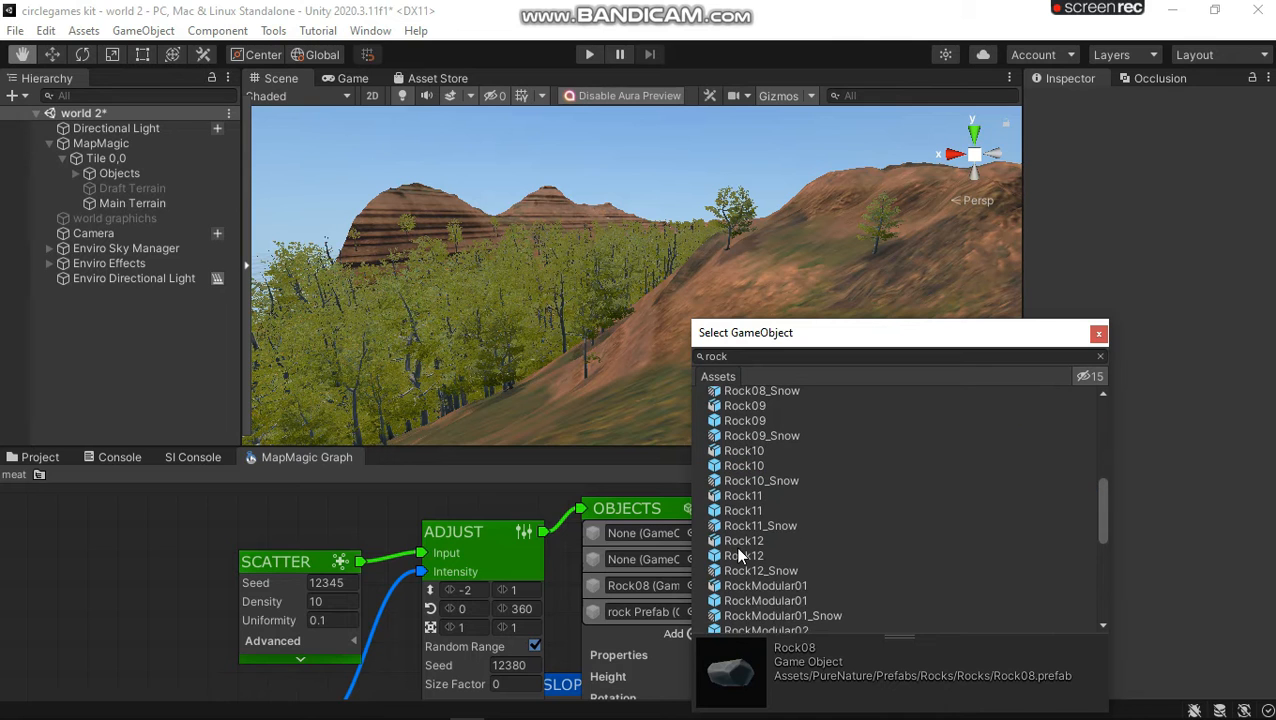
{"action": "left_click", "coordinate": [738, 555]}
{"action": "scroll", "coordinate": [737, 555], "scroll_direction": "down", "scroll_amount": 8}
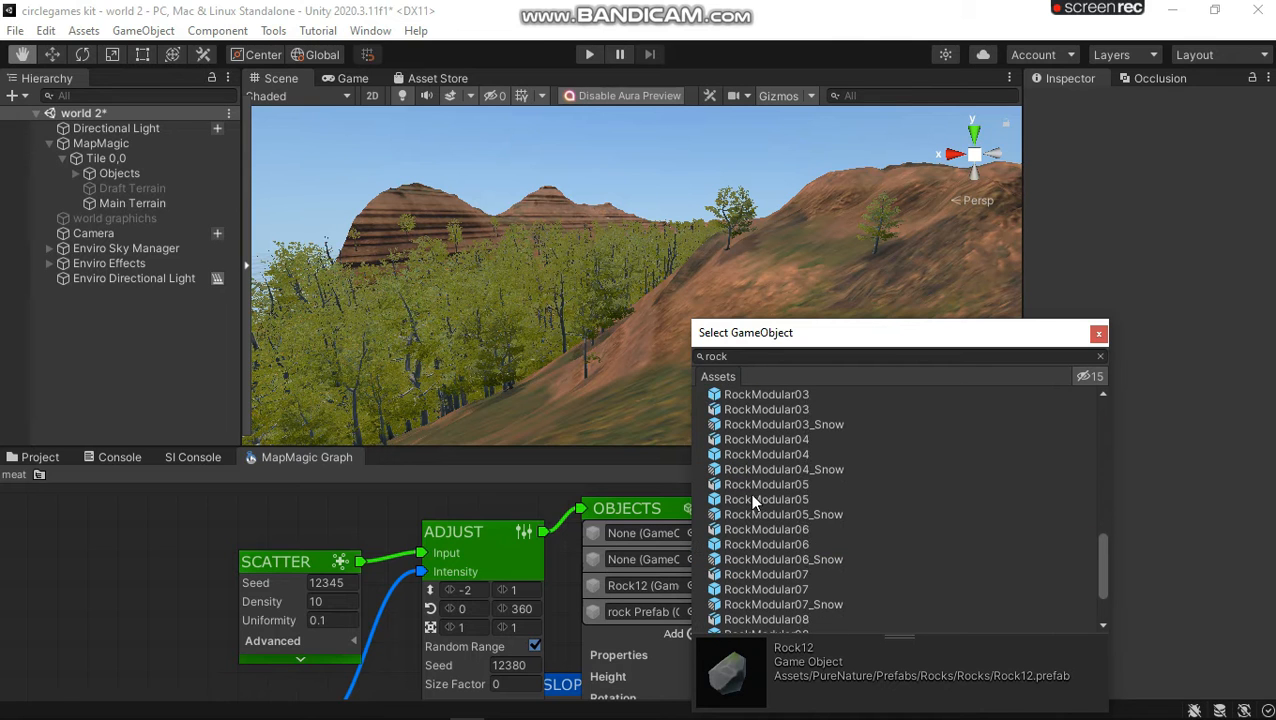
{"action": "left_click", "coordinate": [748, 498]}
Step: Try TVE_Rock_granite_M_rgAsy and TVE_Rock_Granite_reFto in the third prefab slot
{"action": "scroll", "coordinate": [748, 498], "scroll_direction": "down", "scroll_amount": 3}
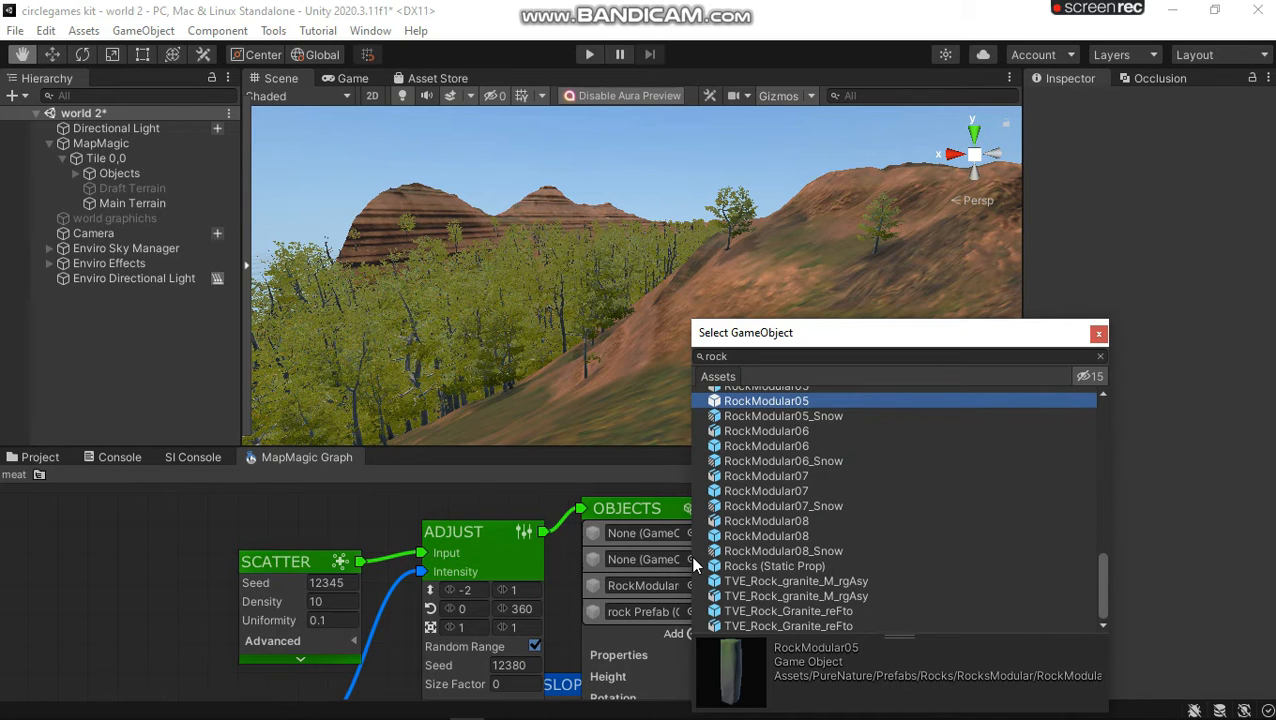
{"action": "left_click", "coordinate": [745, 581]}
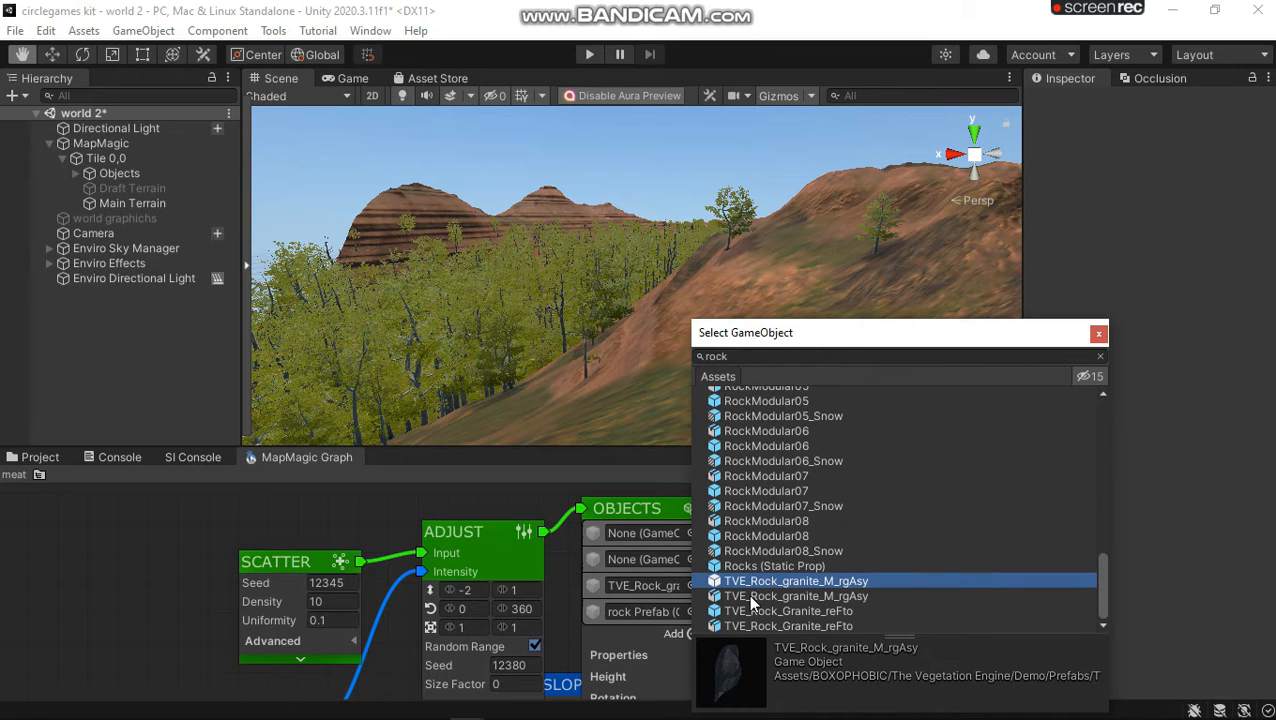
{"action": "left_click", "coordinate": [740, 610]}
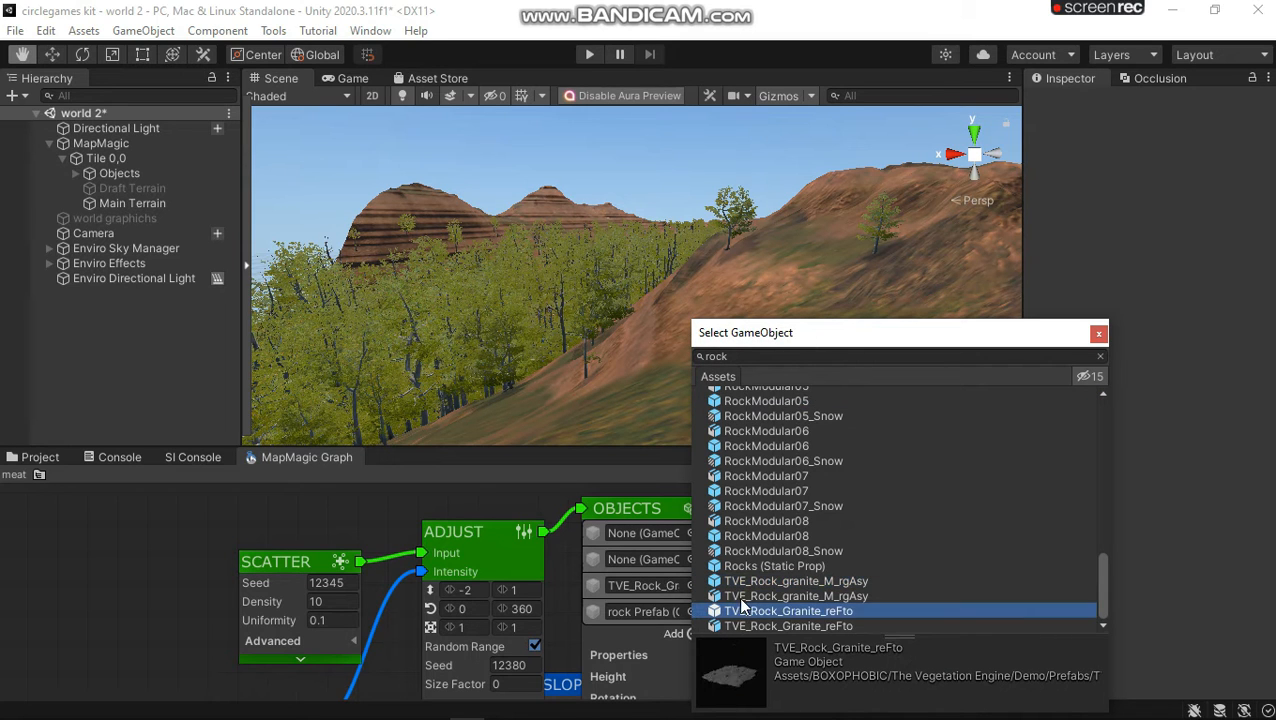
{"action": "left_click", "coordinate": [739, 582]}
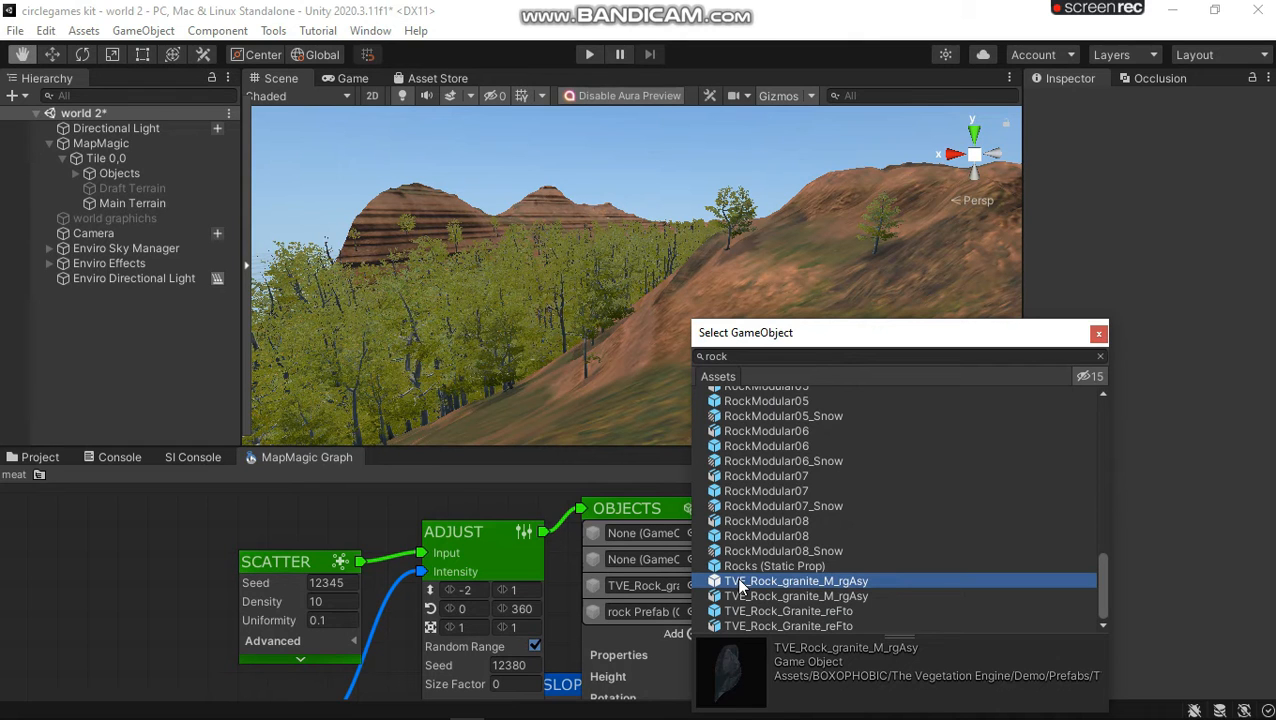
{"action": "scroll", "coordinate": [737, 539], "scroll_direction": "up", "scroll_amount": 5}
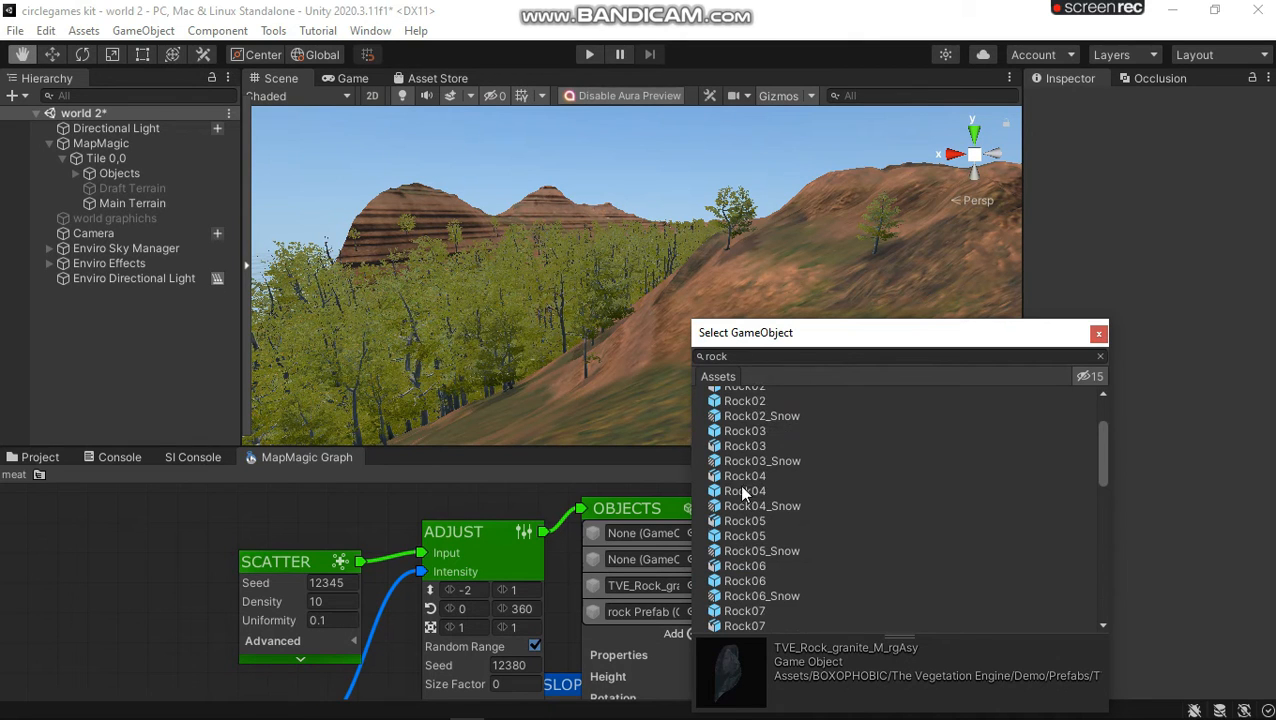
{"action": "scroll", "coordinate": [740, 488], "scroll_direction": "up", "scroll_amount": 5}
Step: Search for stone and assign prefab_beech_forest_stones_01_1 to the third prefab slot
{"action": "left_click", "coordinate": [763, 357]}
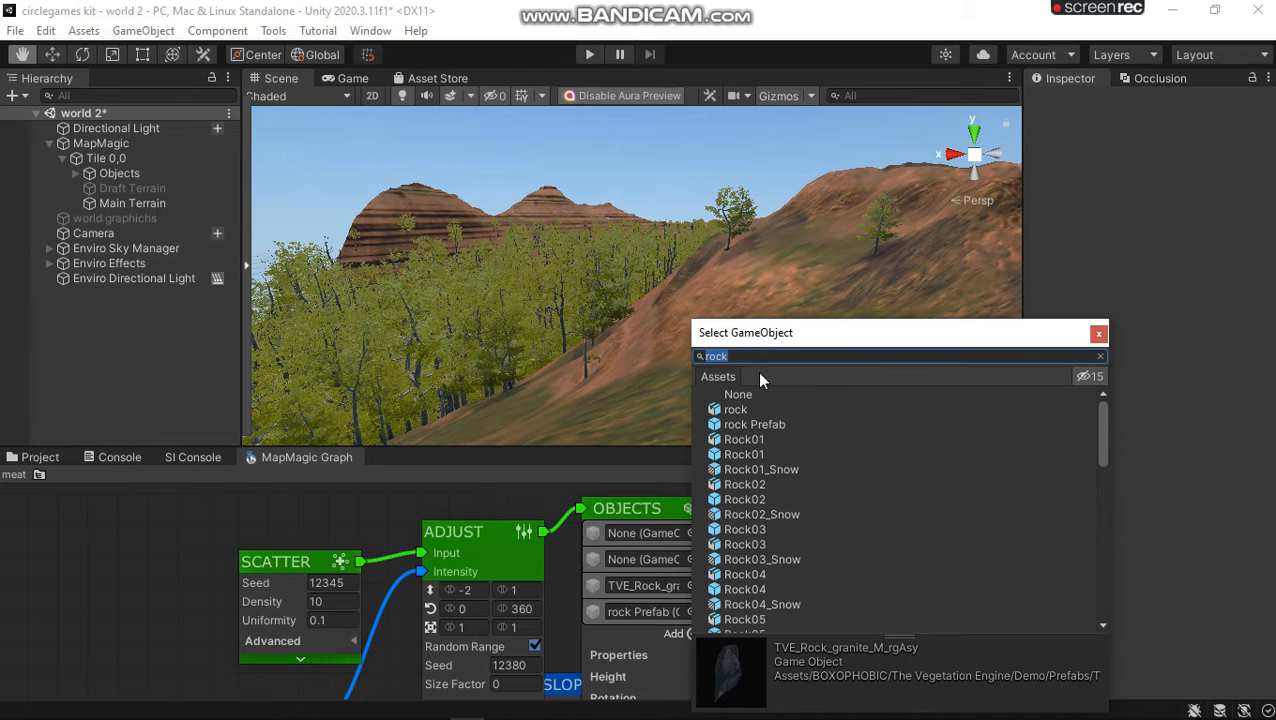
{"action": "type", "text": "stone"}
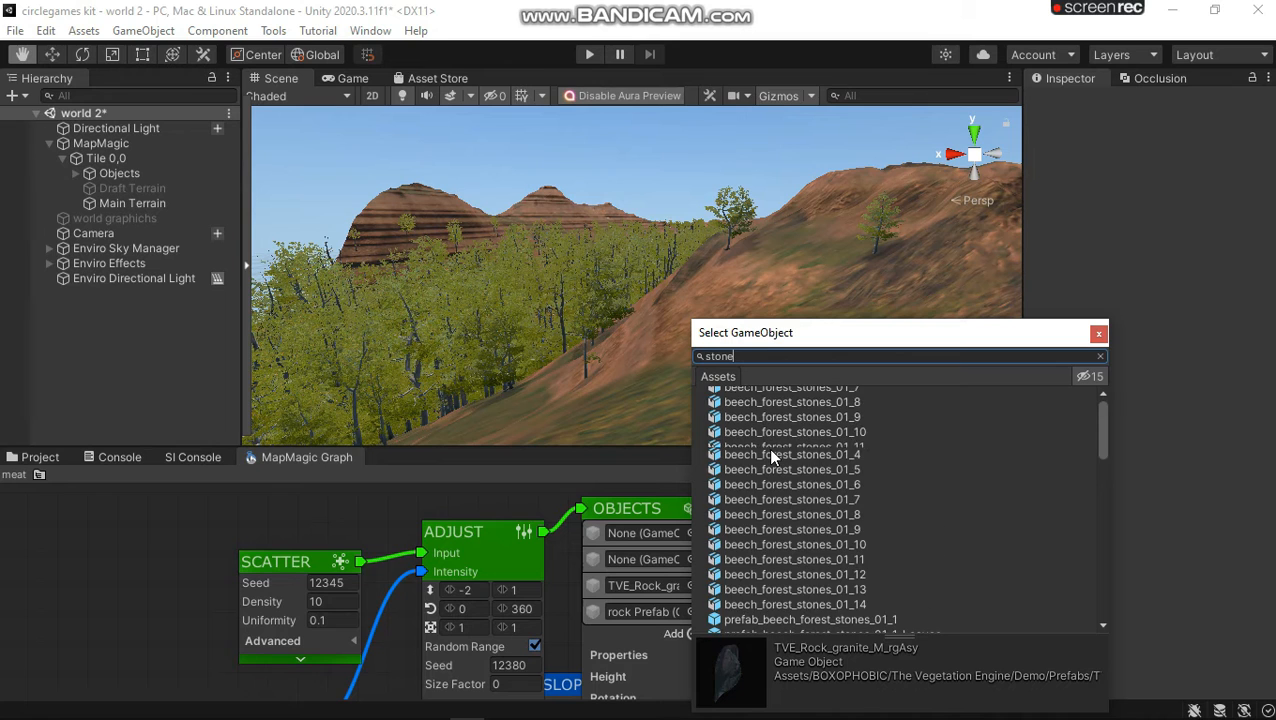
{"action": "scroll", "coordinate": [768, 456], "scroll_direction": "down", "scroll_amount": 3}
{"action": "scroll", "coordinate": [740, 466], "scroll_direction": "up", "scroll_amount": 3}
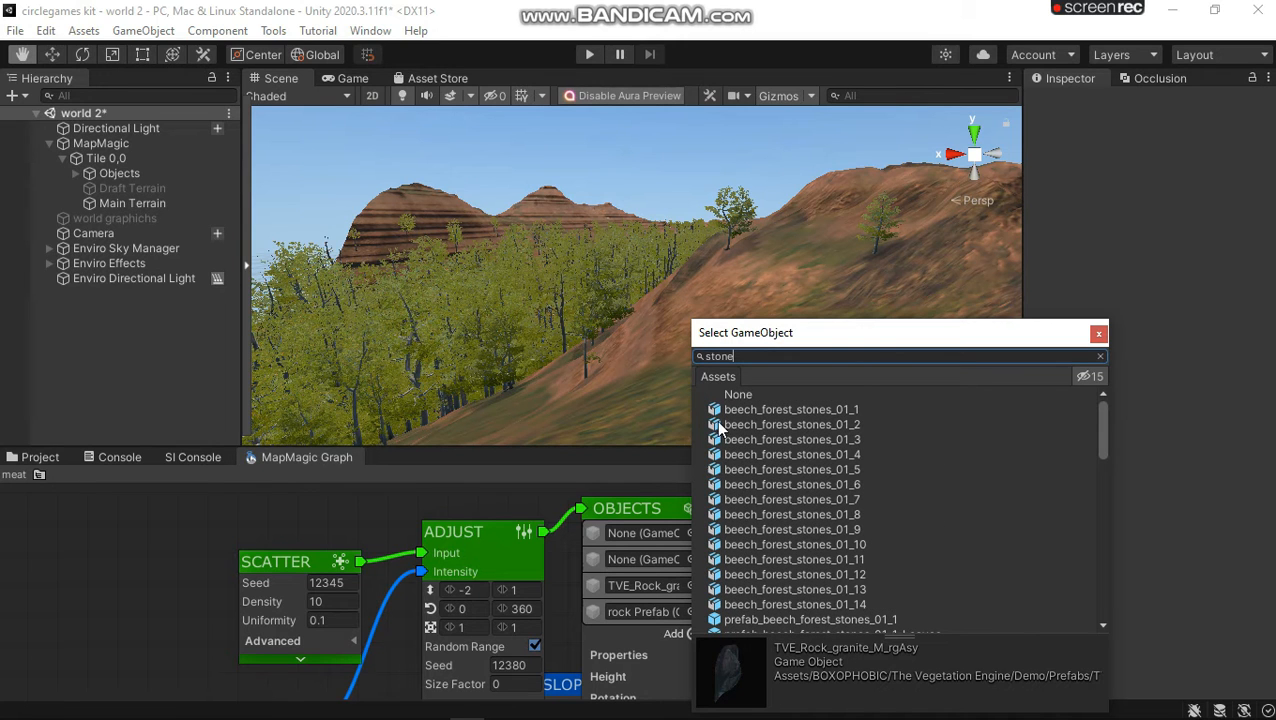
{"action": "scroll", "coordinate": [755, 520], "scroll_direction": "down", "scroll_amount": 4}
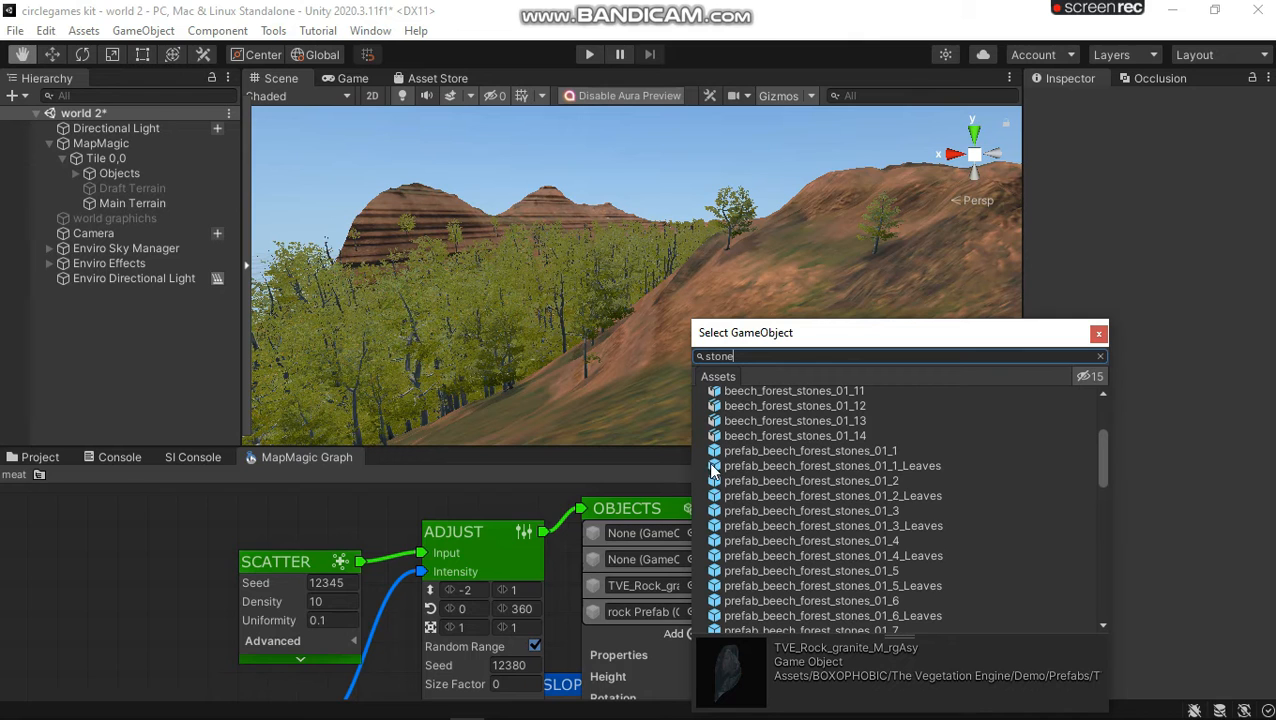
{"action": "left_click", "coordinate": [765, 452]}
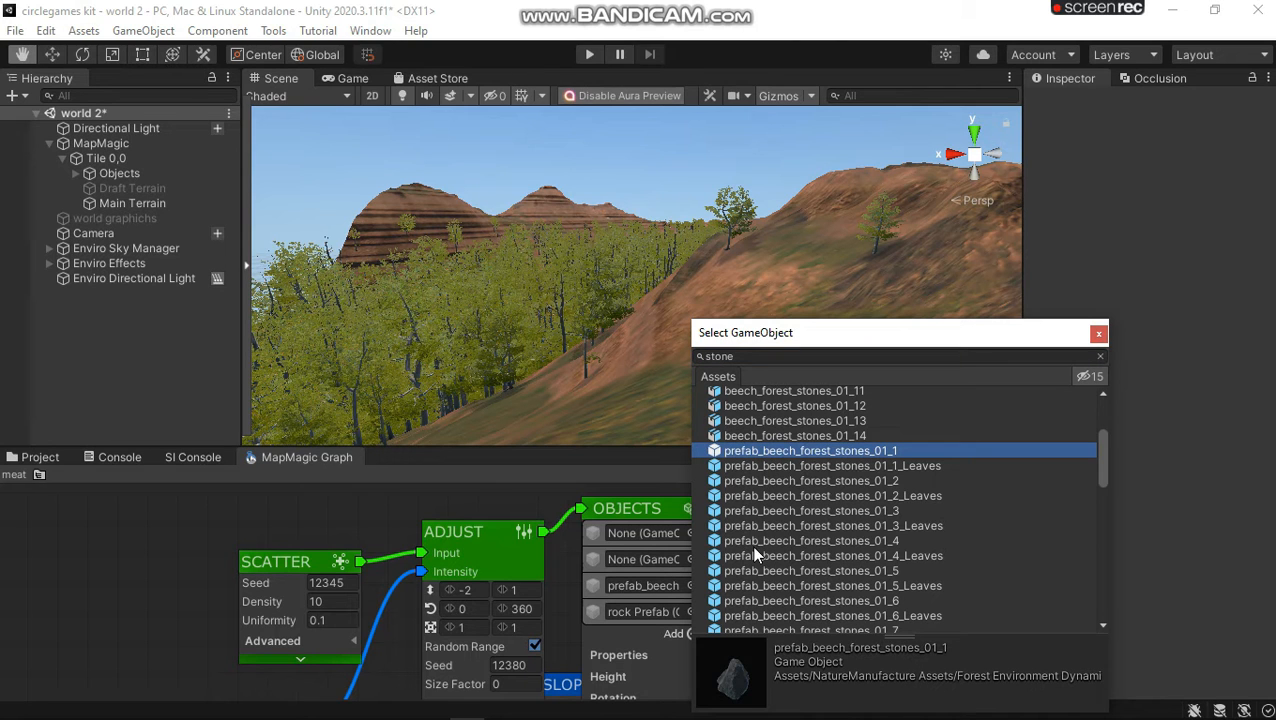
{"action": "double_click", "coordinate": [757, 452]}
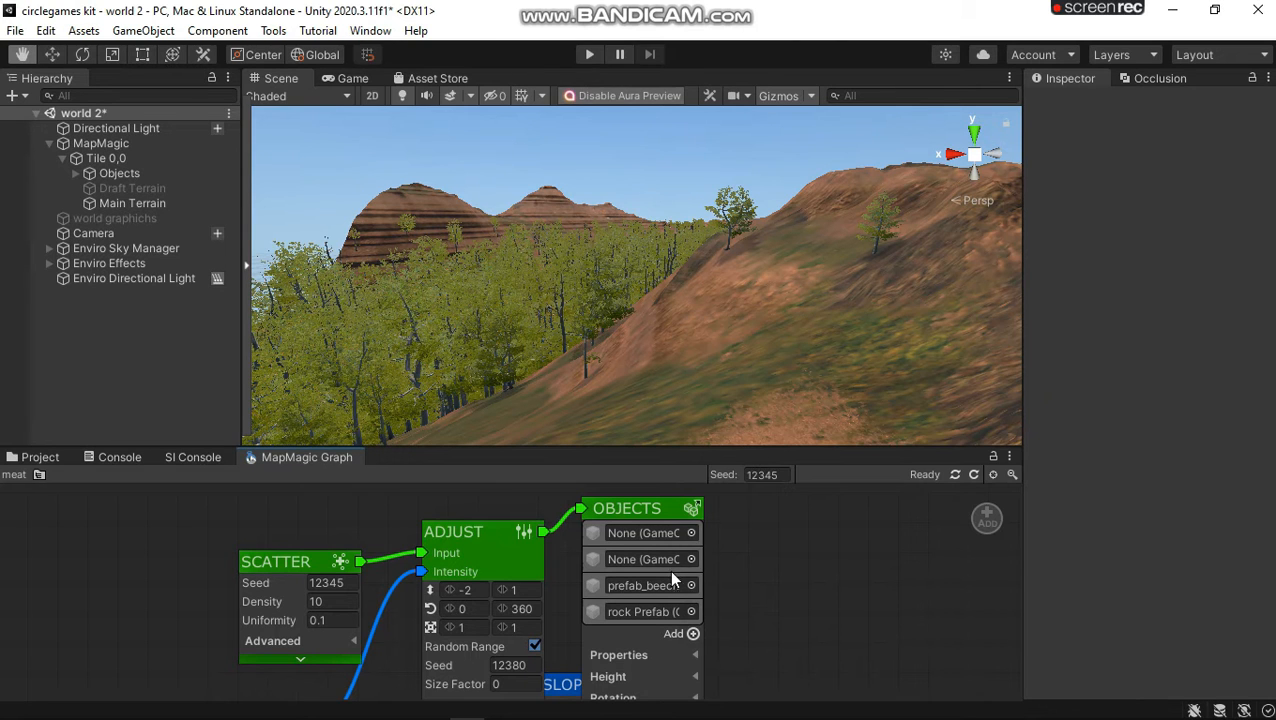
Step: Search for stone and assign prefab_beech_forest_stones_01_3 to the Objects node's second prefab slot
{"action": "left_click", "coordinate": [690, 560]}
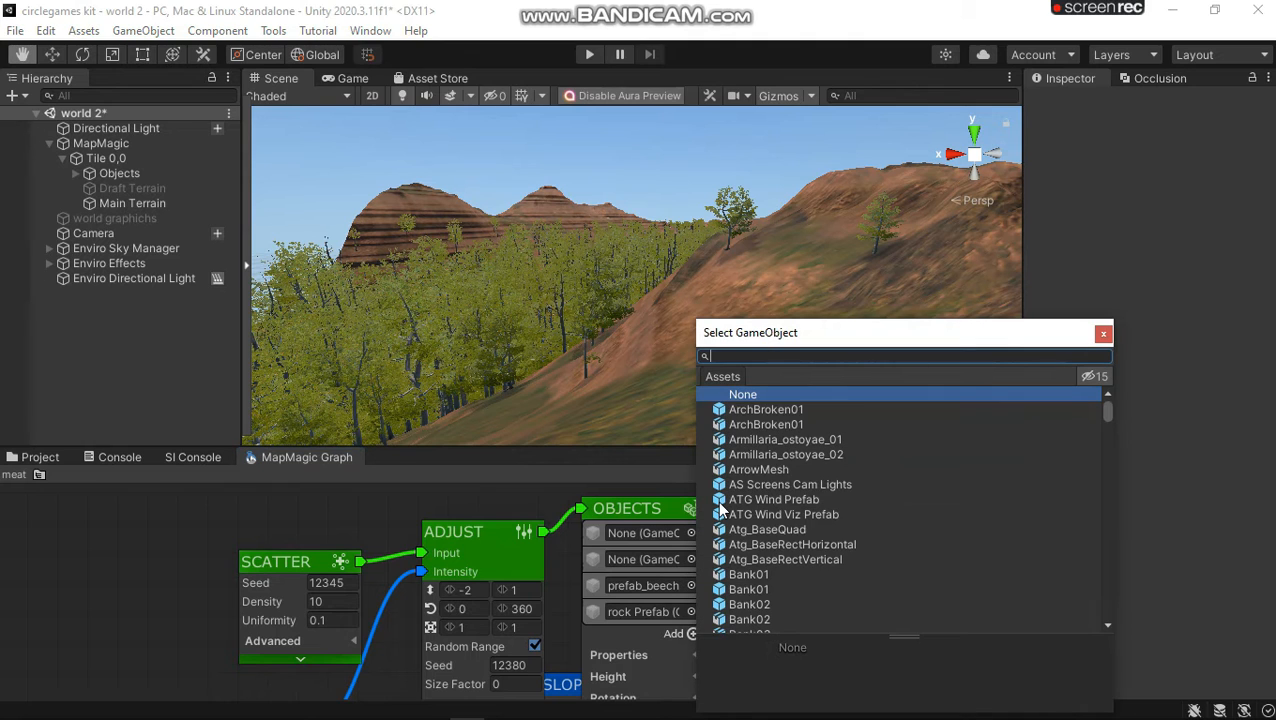
{"action": "type", "text": "s"}
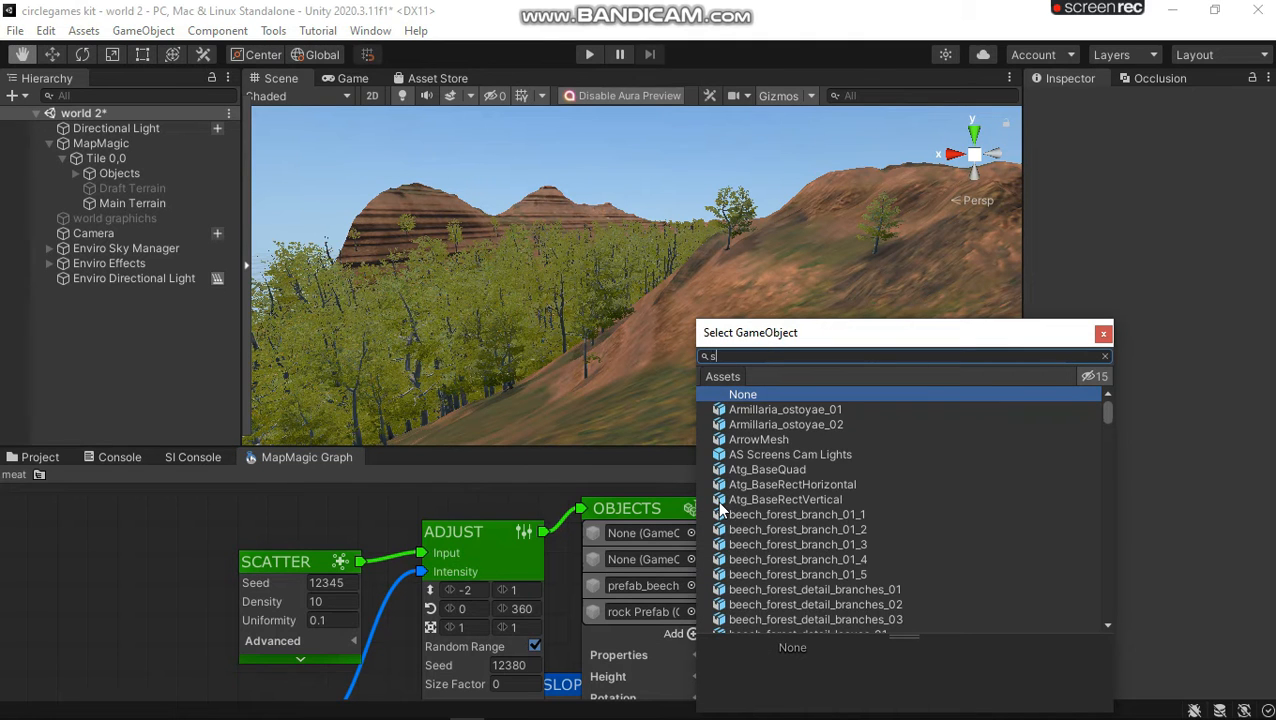
{"action": "type", "text": "tone"}
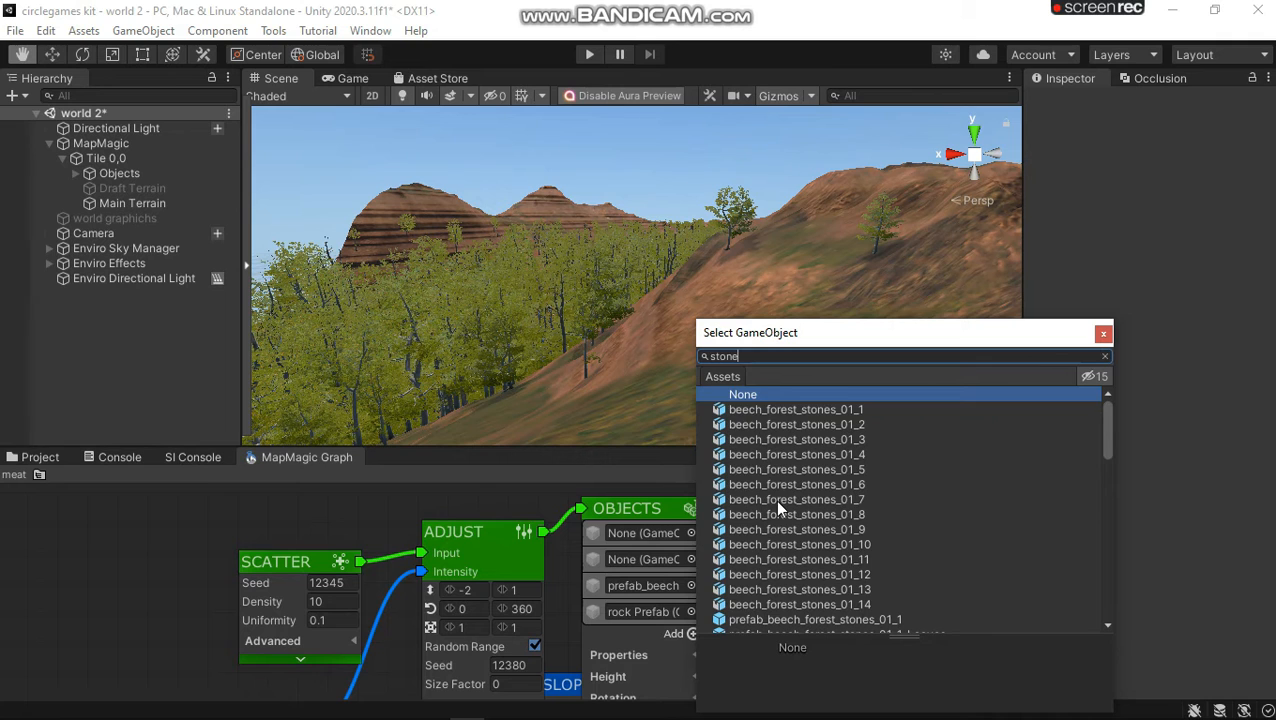
{"action": "scroll", "coordinate": [778, 508], "scroll_direction": "down", "scroll_amount": 5}
{"action": "left_click", "coordinate": [773, 456]}
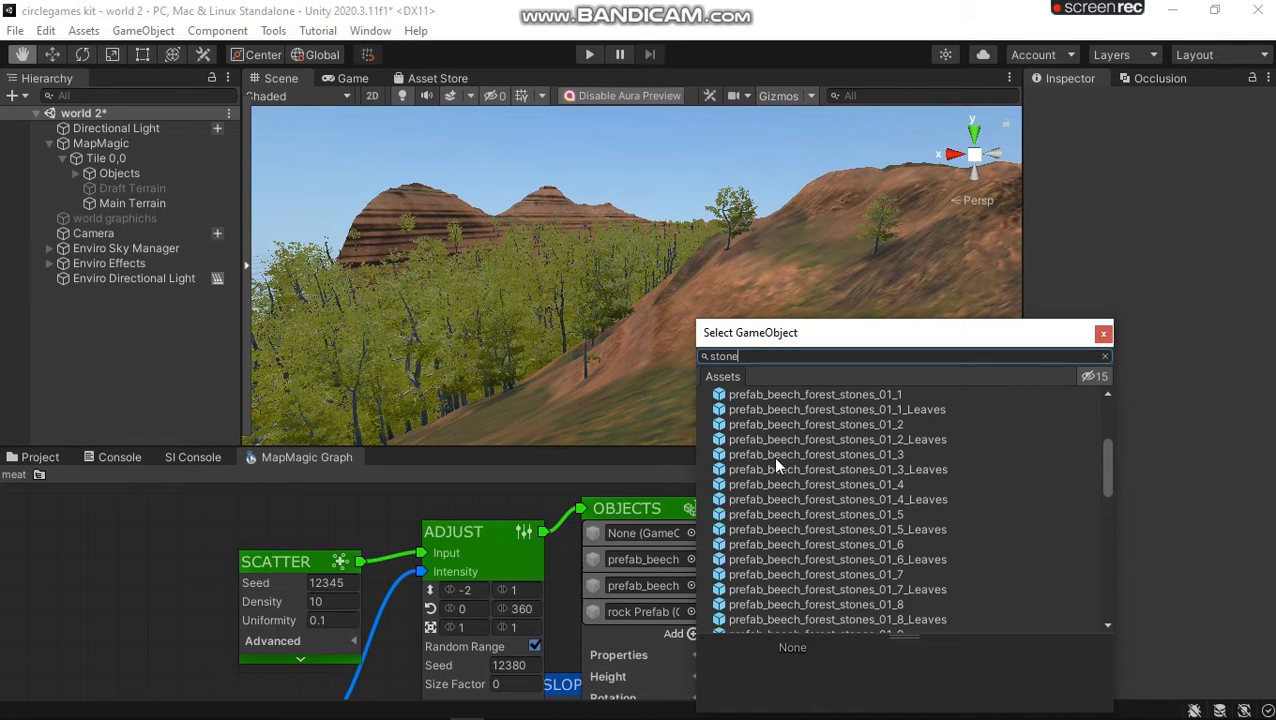
{"action": "double_click", "coordinate": [773, 456]}
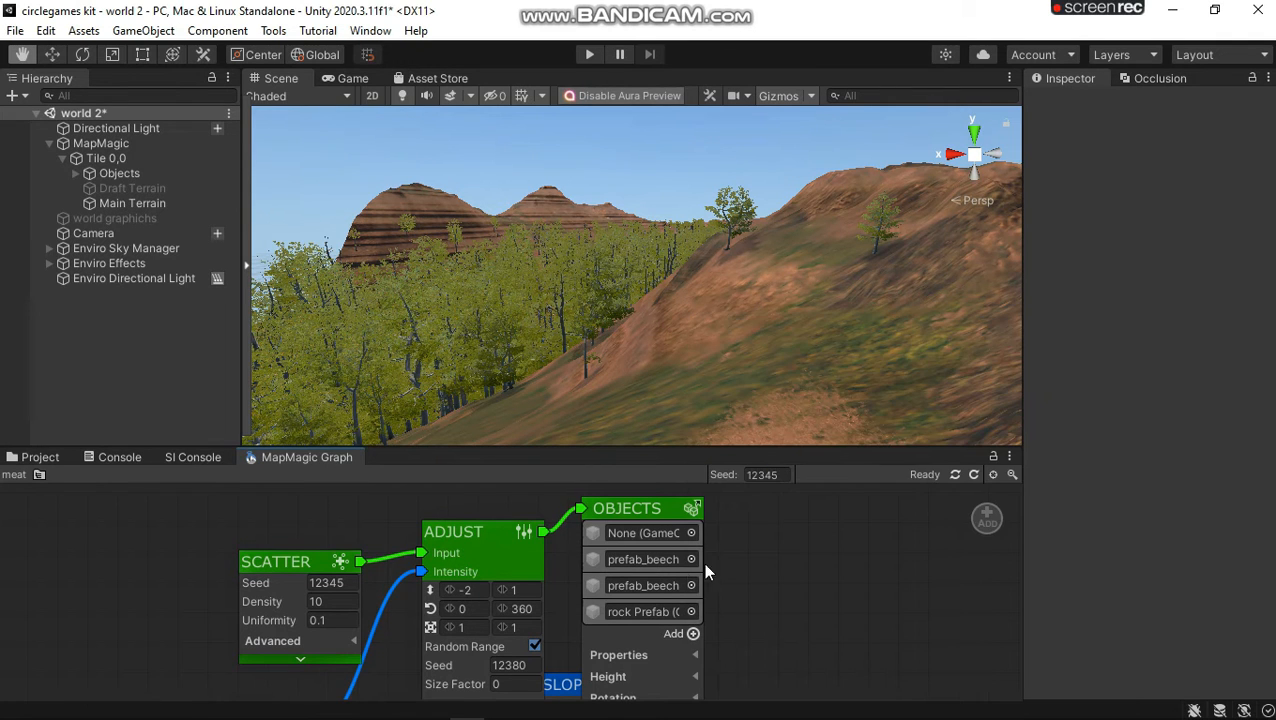
Step: Search for stone and try prefab_stone_road_03 in the Objects node's first prefab slot
{"action": "left_click", "coordinate": [691, 535]}
{"action": "type", "text": "stone"}
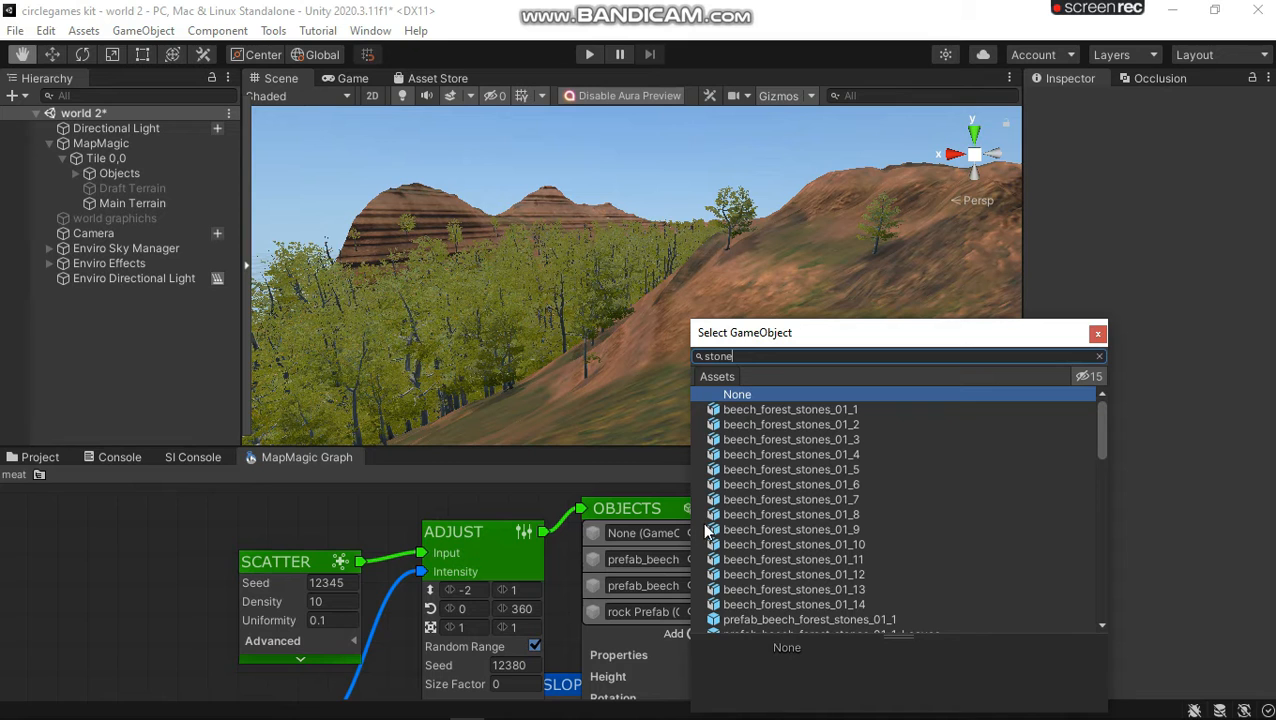
{"action": "scroll", "coordinate": [710, 528], "scroll_direction": "down", "scroll_amount": 5}
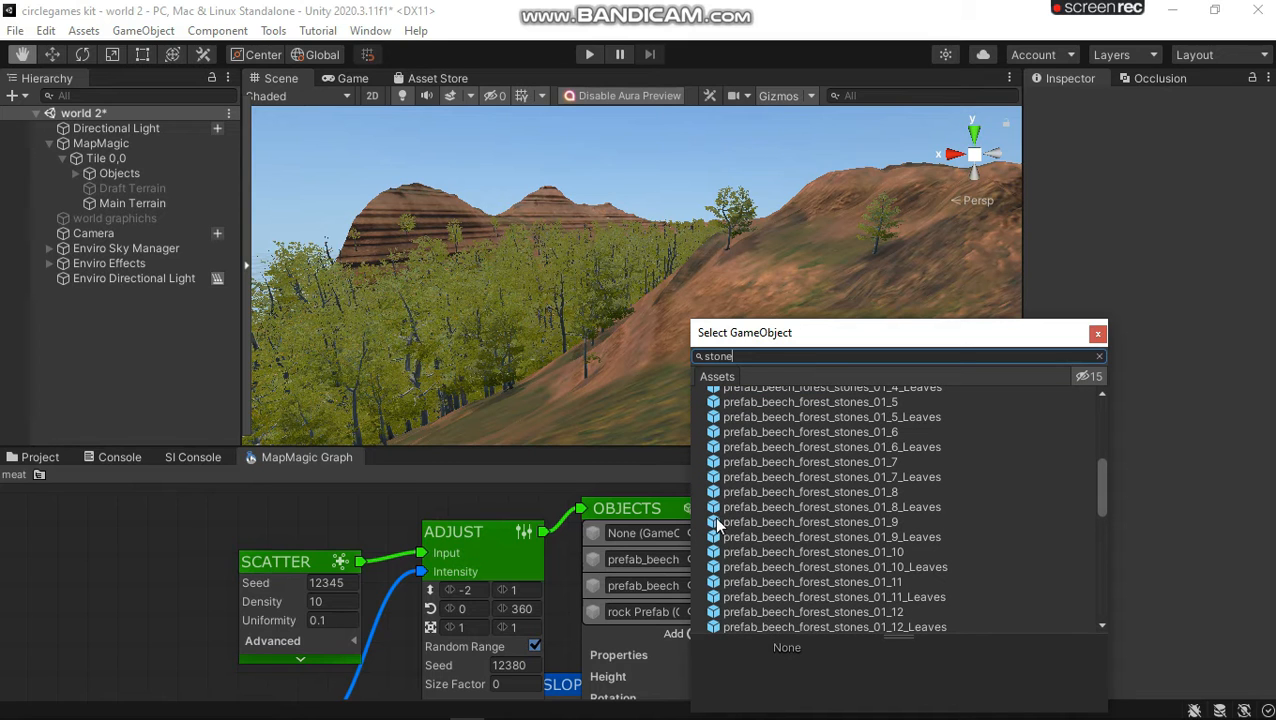
{"action": "scroll", "coordinate": [714, 528], "scroll_direction": "down", "scroll_amount": 4}
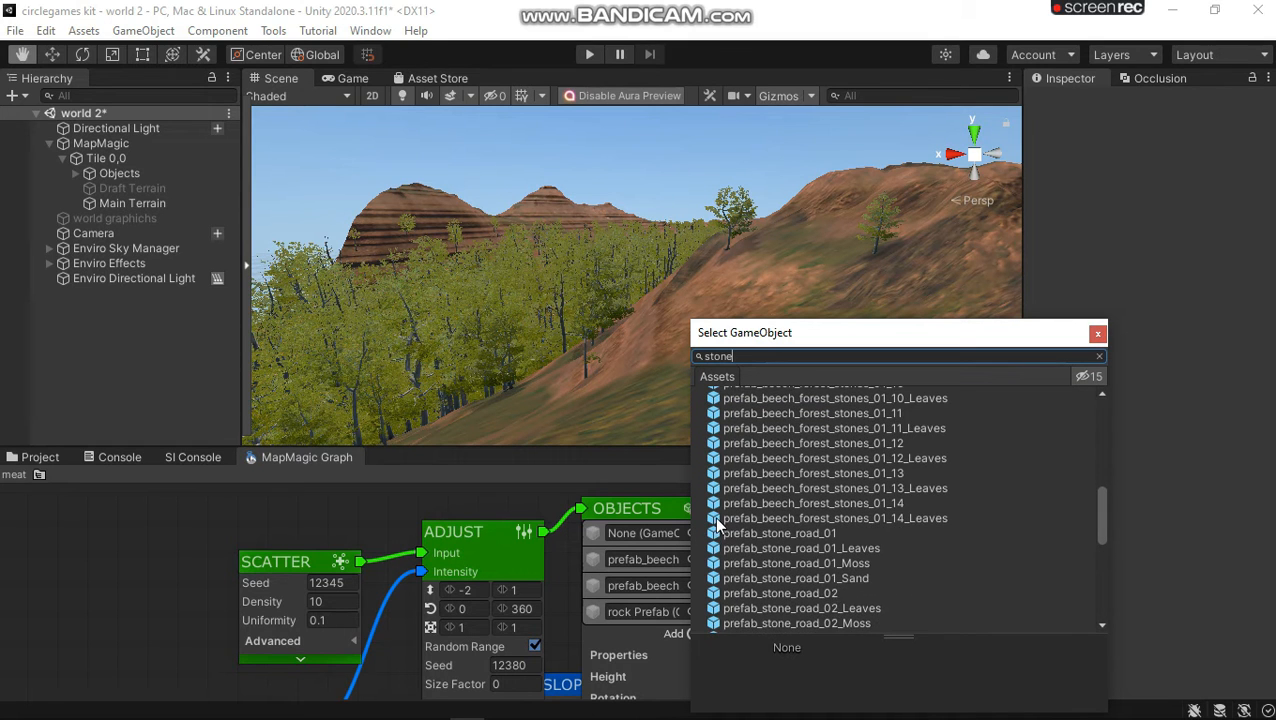
{"action": "scroll", "coordinate": [717, 528], "scroll_direction": "down", "scroll_amount": 3}
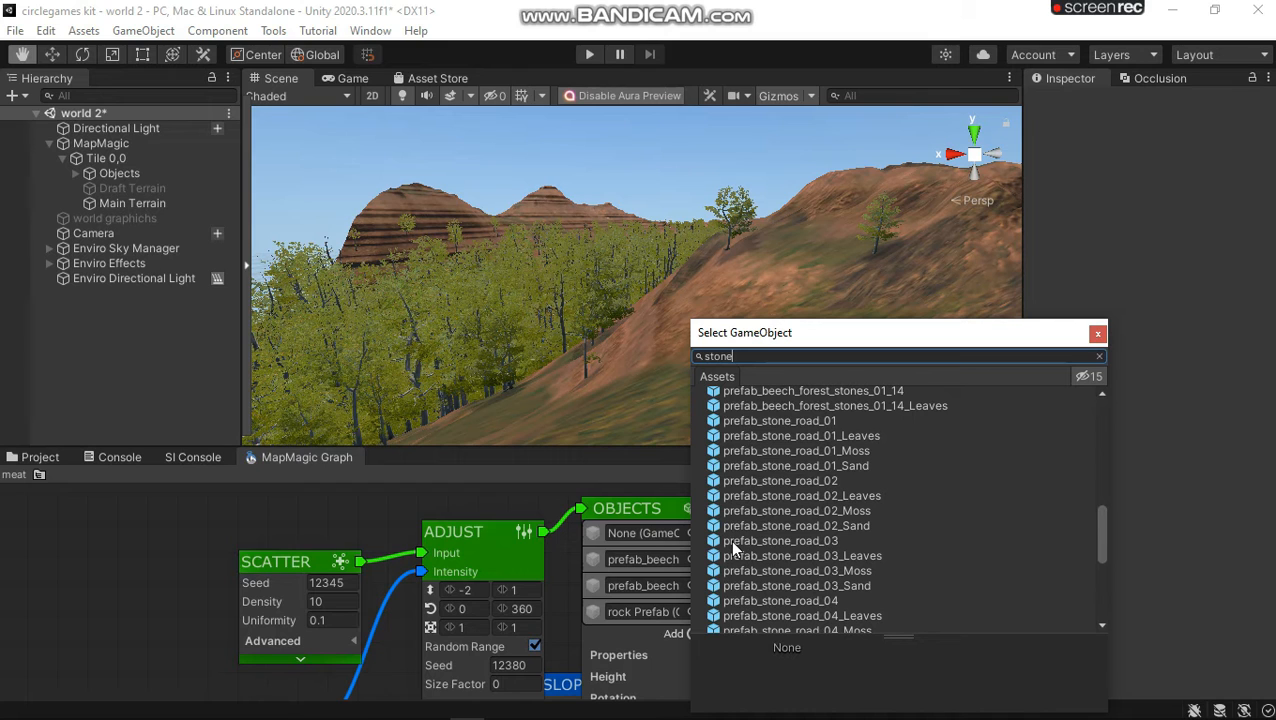
{"action": "left_click", "coordinate": [806, 541]}
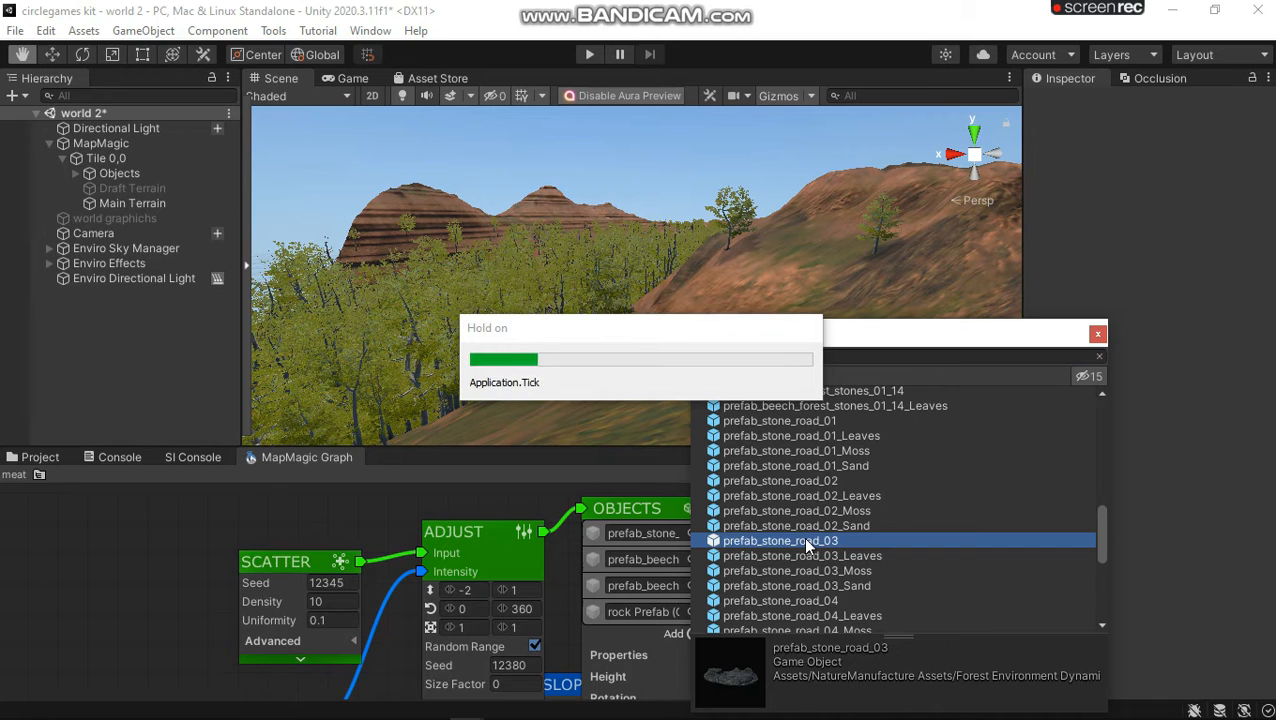
Step: Compare Stone01 and Stone01loded in the first prefab slot, and assign Stone01big to it
{"action": "scroll", "coordinate": [802, 536], "scroll_direction": "down", "scroll_amount": 5}
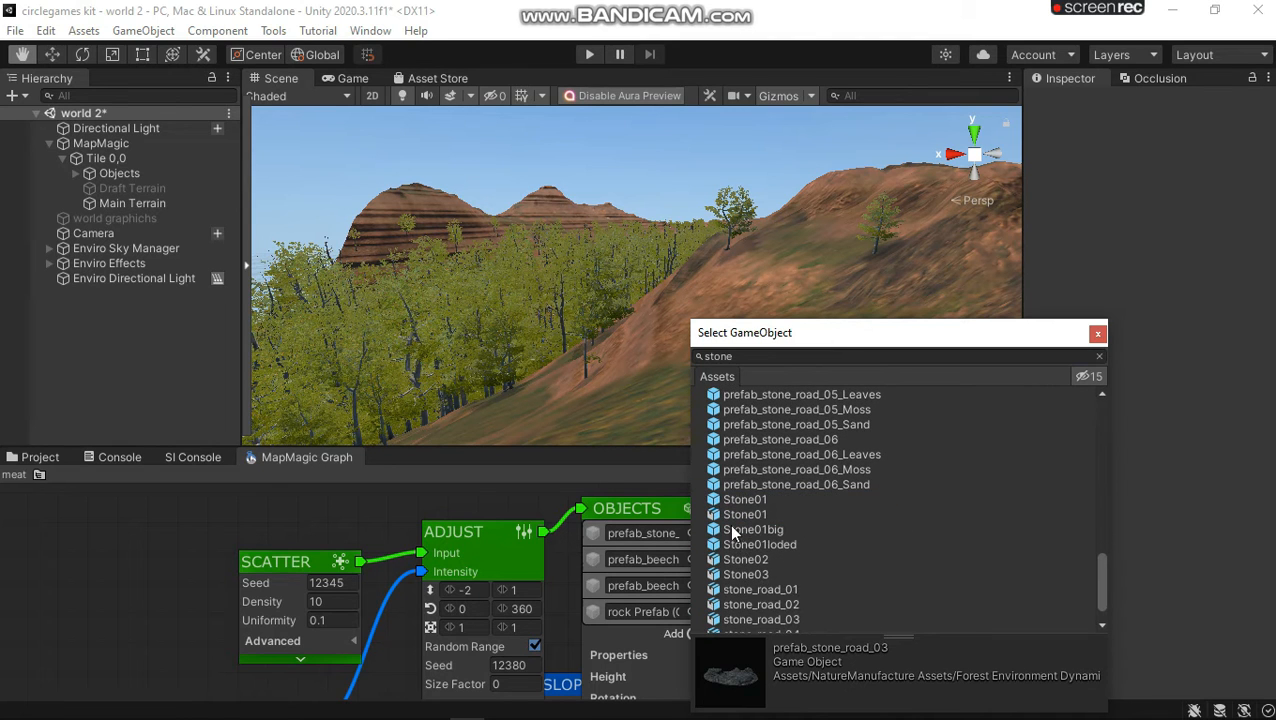
{"action": "left_click", "coordinate": [734, 497]}
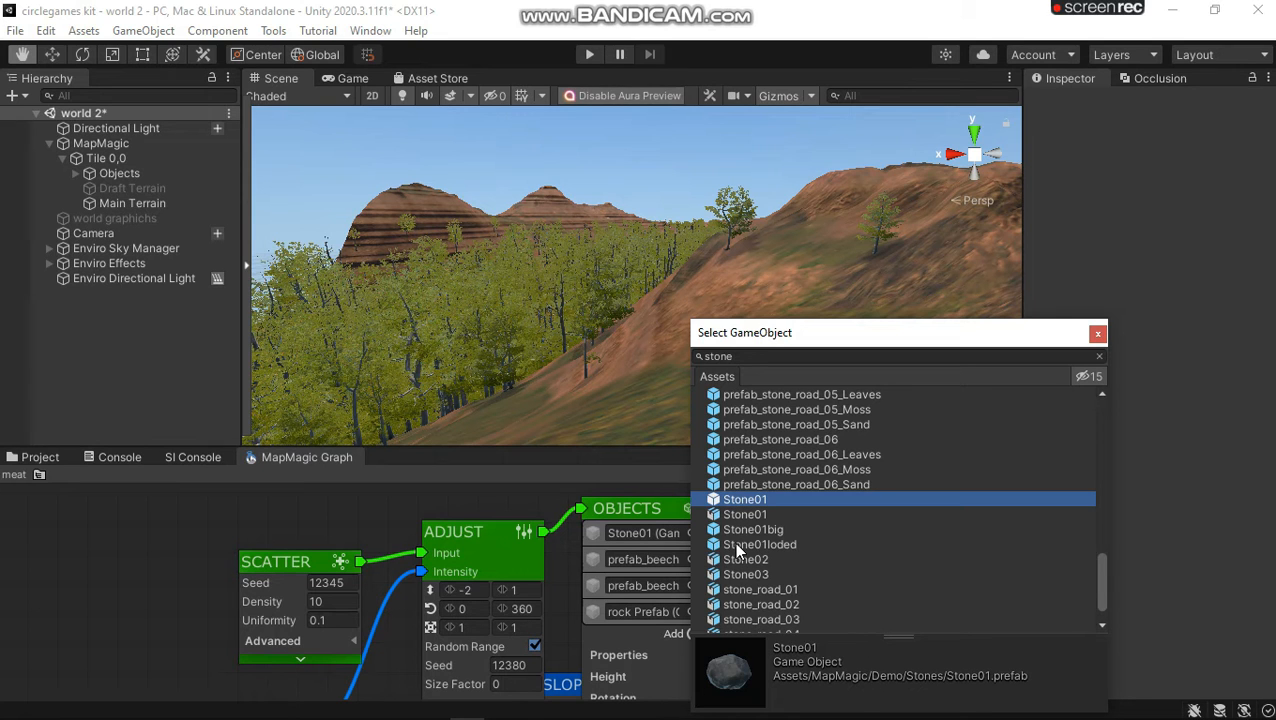
{"action": "left_click", "coordinate": [735, 545]}
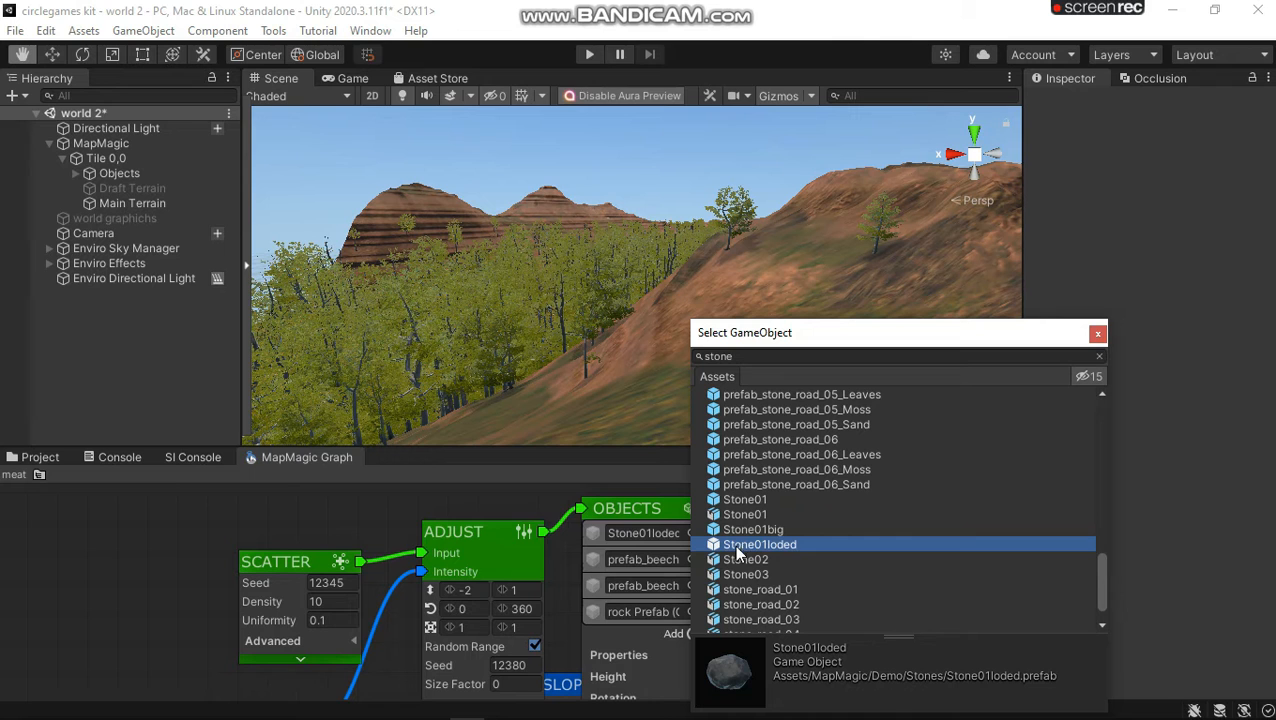
{"action": "scroll", "coordinate": [757, 575], "scroll_direction": "down", "scroll_amount": 1}
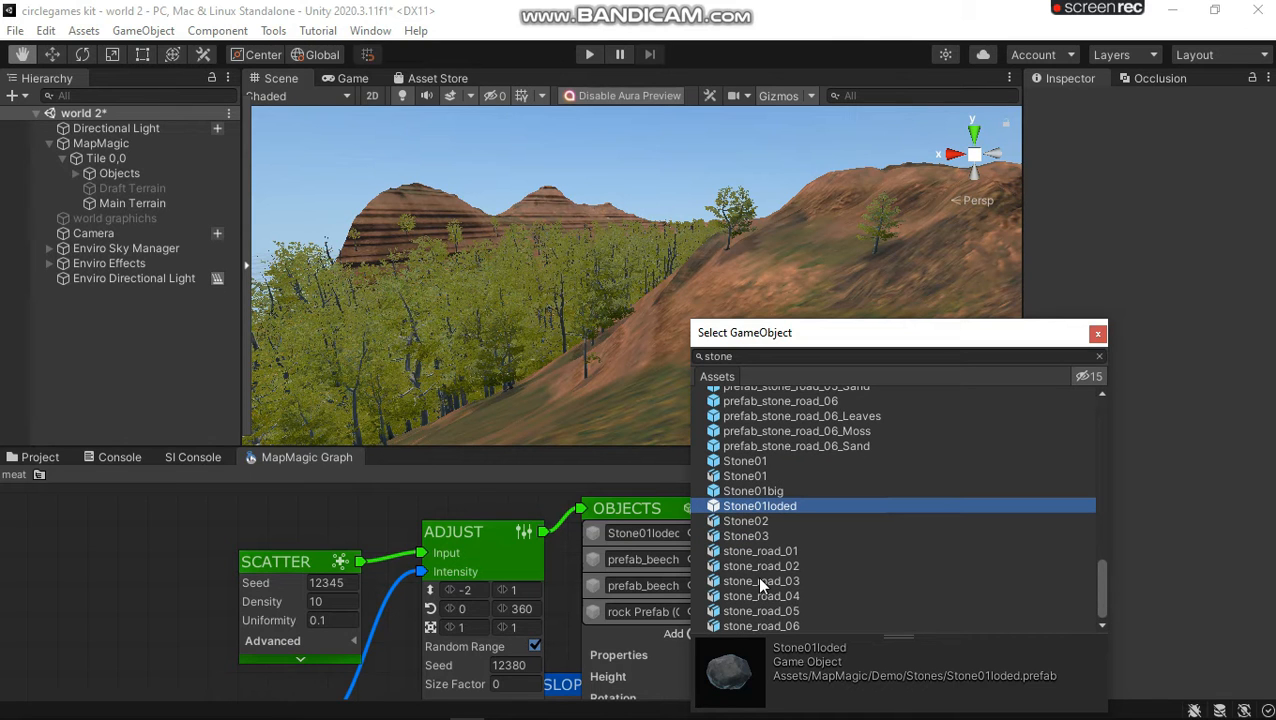
{"action": "scroll", "coordinate": [755, 573], "scroll_direction": "up", "scroll_amount": 10}
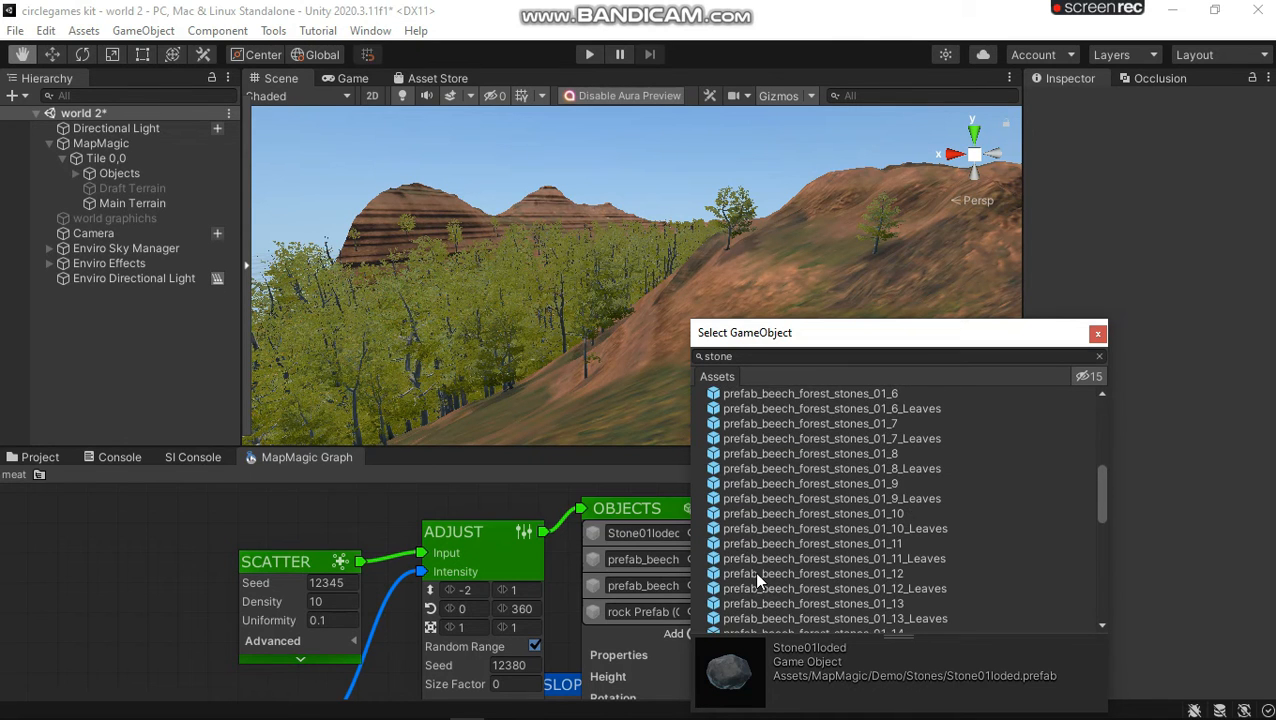
{"action": "scroll", "coordinate": [757, 578], "scroll_direction": "up", "scroll_amount": 2}
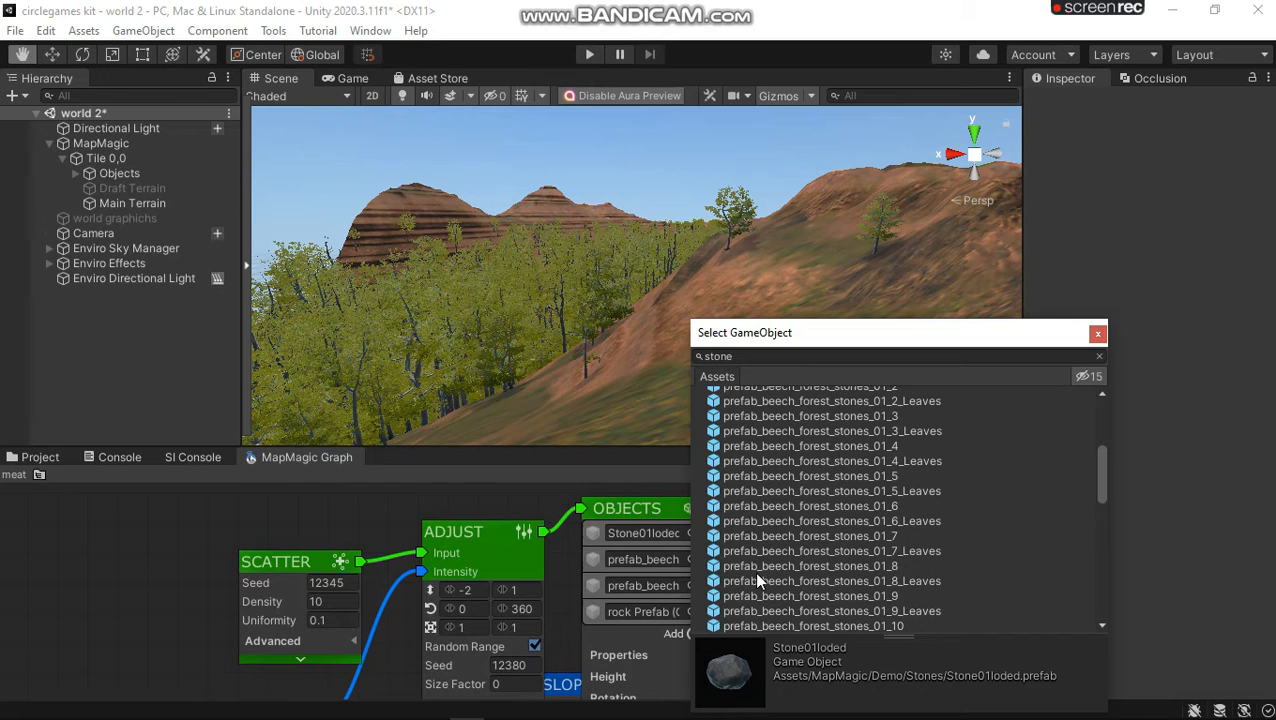
{"action": "scroll", "coordinate": [757, 580], "scroll_direction": "down", "scroll_amount": 12}
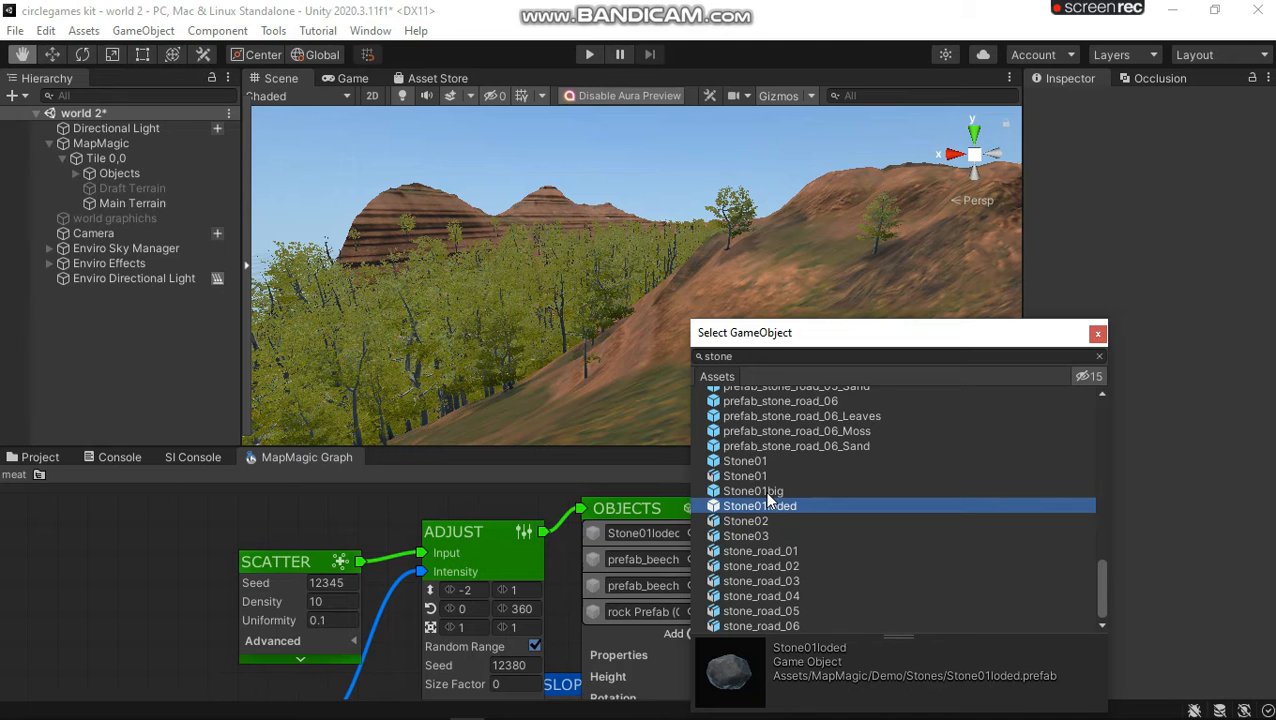
{"action": "double_click", "coordinate": [765, 491]}
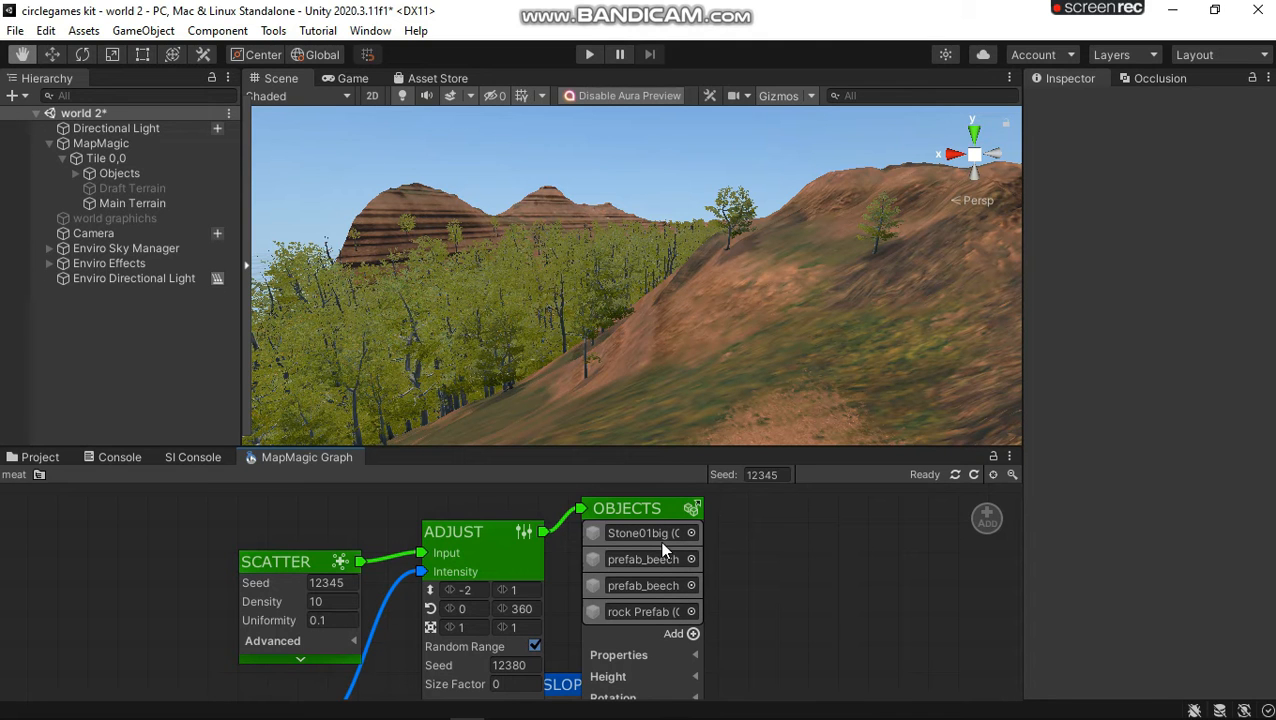
Step: Space out the Adjust and Objects nodes and insert a Spread node into the connection between them
{"action": "left_click_drag", "start_coordinate": [633, 524], "coordinate": [740, 531]}
{"action": "mouse_move", "coordinate": [500, 535]}
{"action": "left_mouse_down"}
{"action": "mouse_move", "coordinate": [570, 525]}
{"action": "mouse_move", "coordinate": [514, 535]}
{"action": "left_mouse_up"}
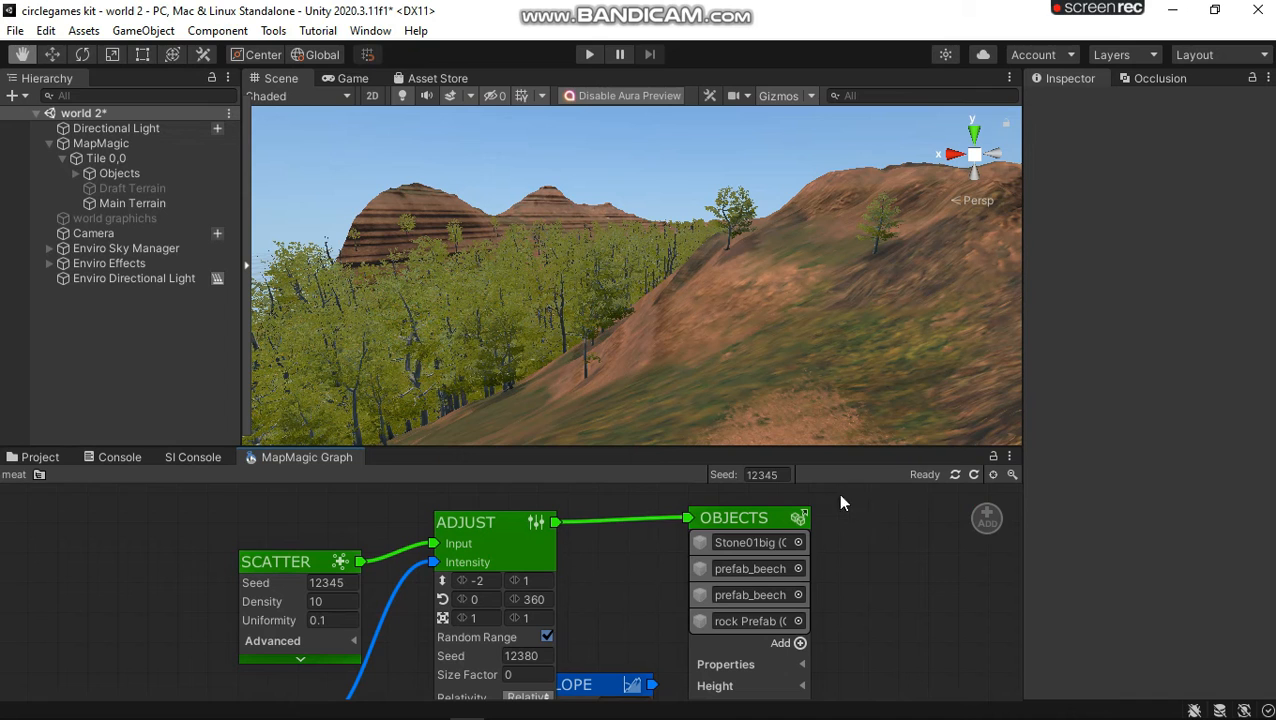
{"action": "left_click", "coordinate": [611, 526]}
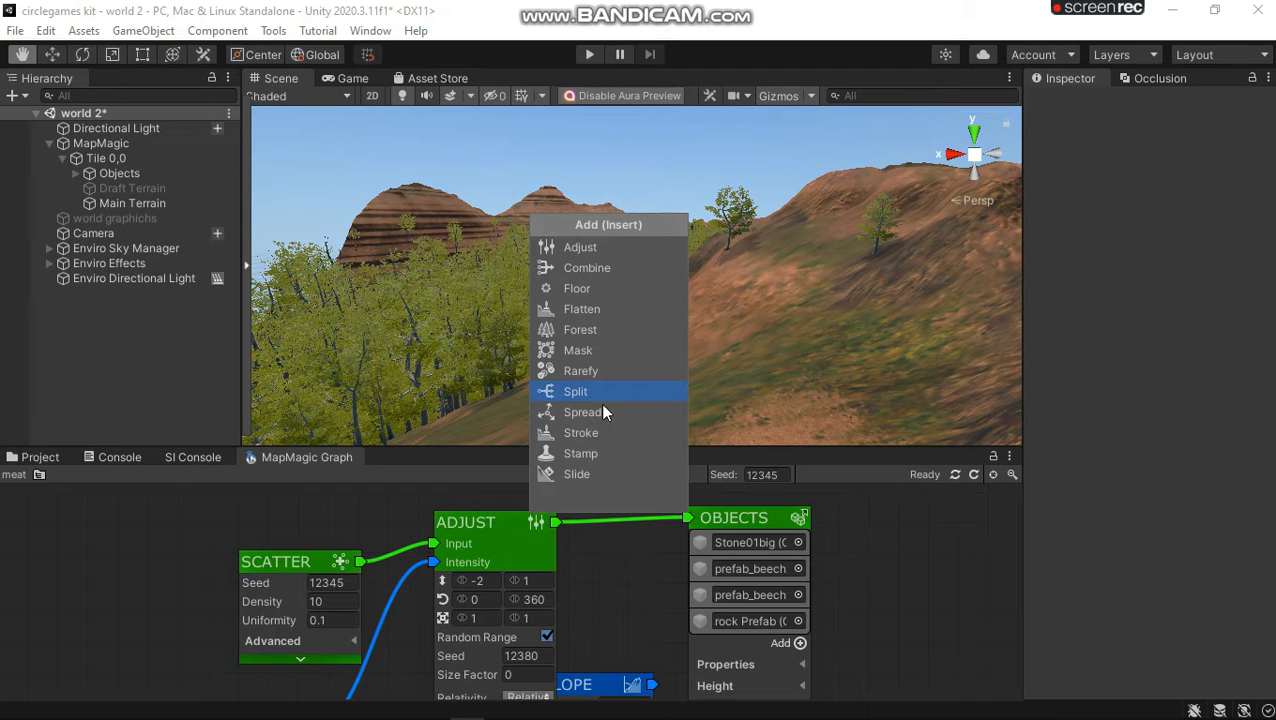
{"action": "left_click", "coordinate": [600, 411]}
{"action": "left_click_drag", "start_coordinate": [709, 511], "coordinate": [786, 510]}
{"action": "left_click_drag", "start_coordinate": [638, 522], "coordinate": [690, 516]}
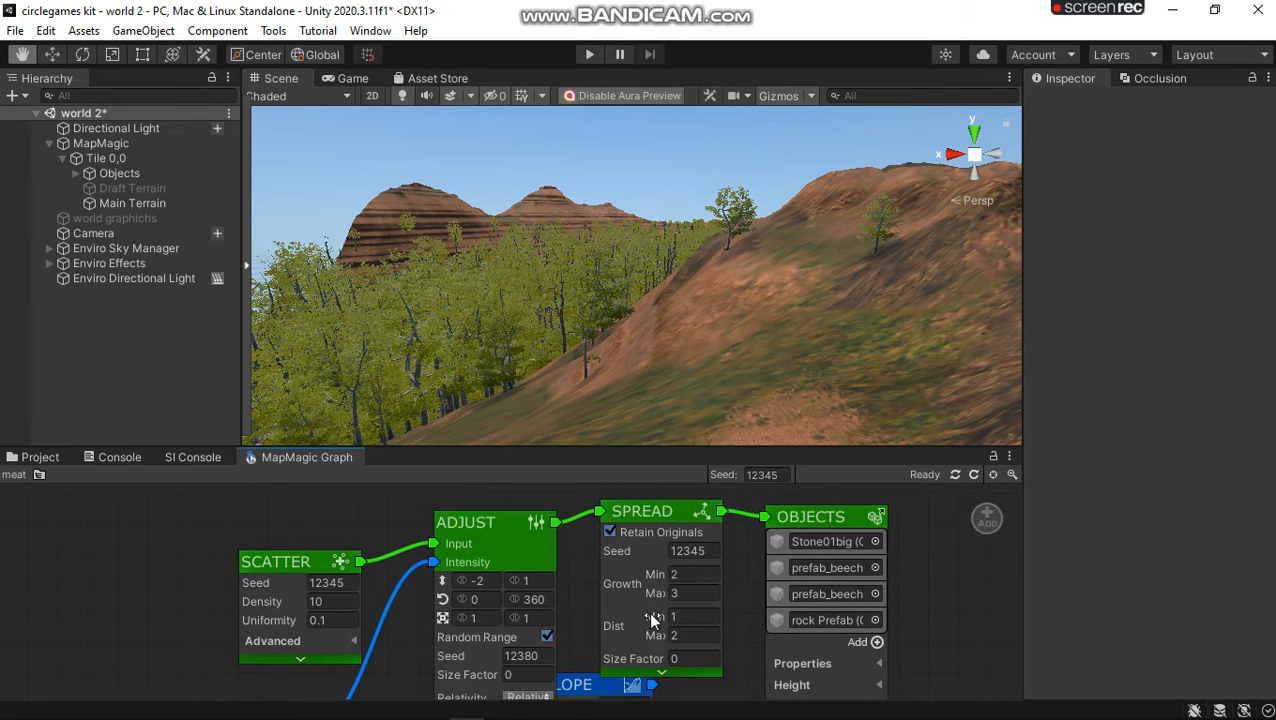
Step: Set the Spread node's distance to min 2.19 and max 15, and the Scatter node's seed to 12357 and density to 10000
{"action": "left_click_drag", "start_coordinate": [651, 622], "coordinate": [6, 689]}
{"action": "left_click", "coordinate": [691, 639]}
{"action": "type", "text": "15"}
{"action": "left_click_drag", "start_coordinate": [290, 592], "coordinate": [298, 591]}
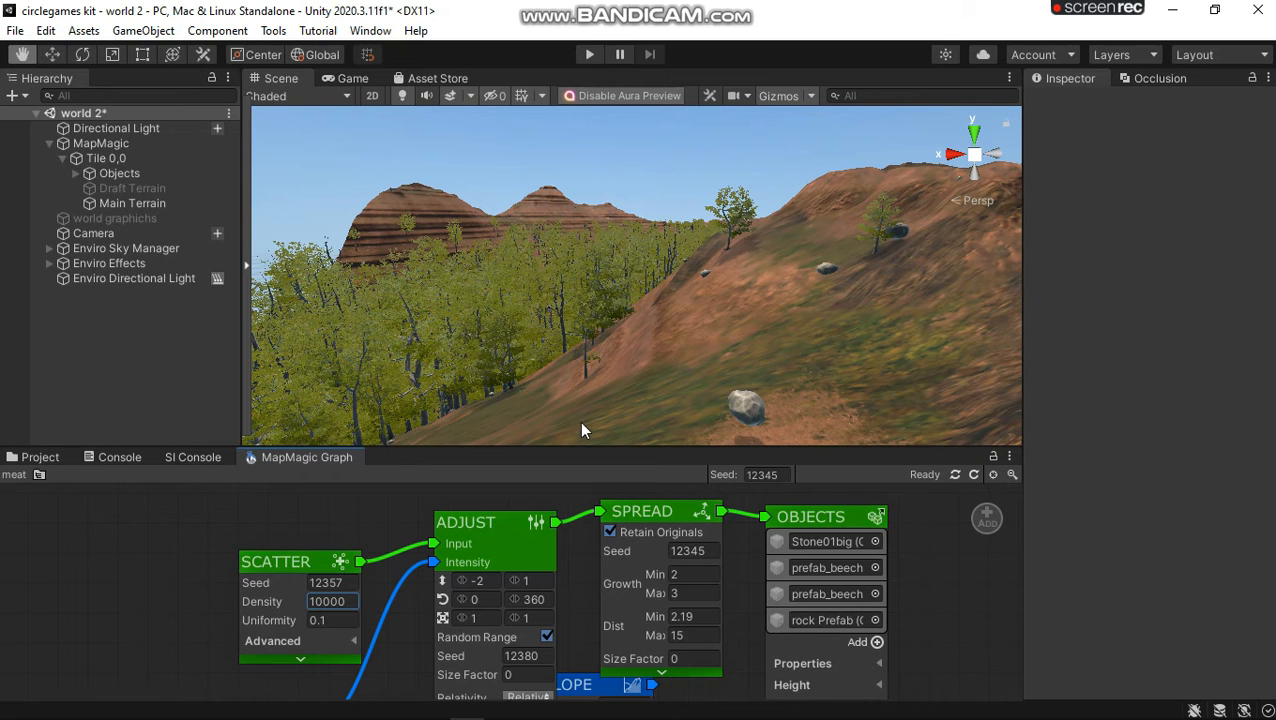
Step: Set the second value of the Adjust node's height range to 0.3 to lower the floating rocks
{"action": "right_click_drag", "start_coordinate": [684, 373], "coordinate": [746, 436]}
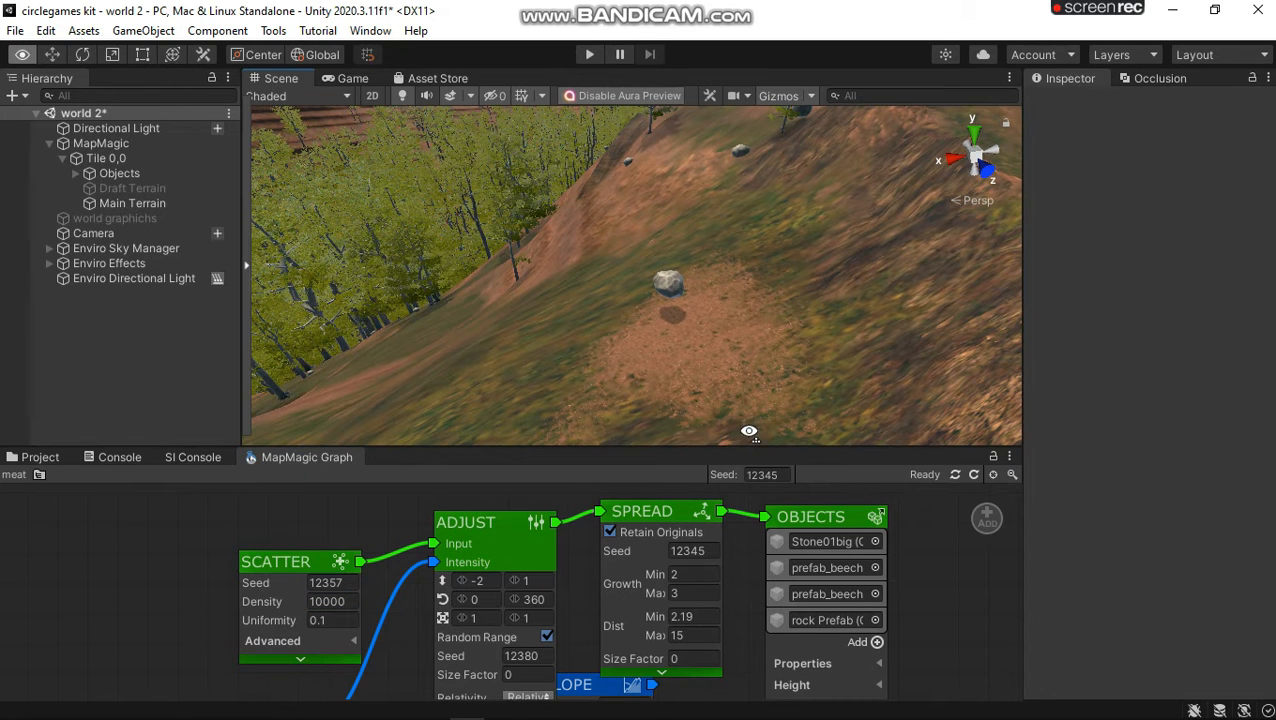
{"action": "right_click_drag", "start_coordinate": [757, 289], "coordinate": [792, 272]}
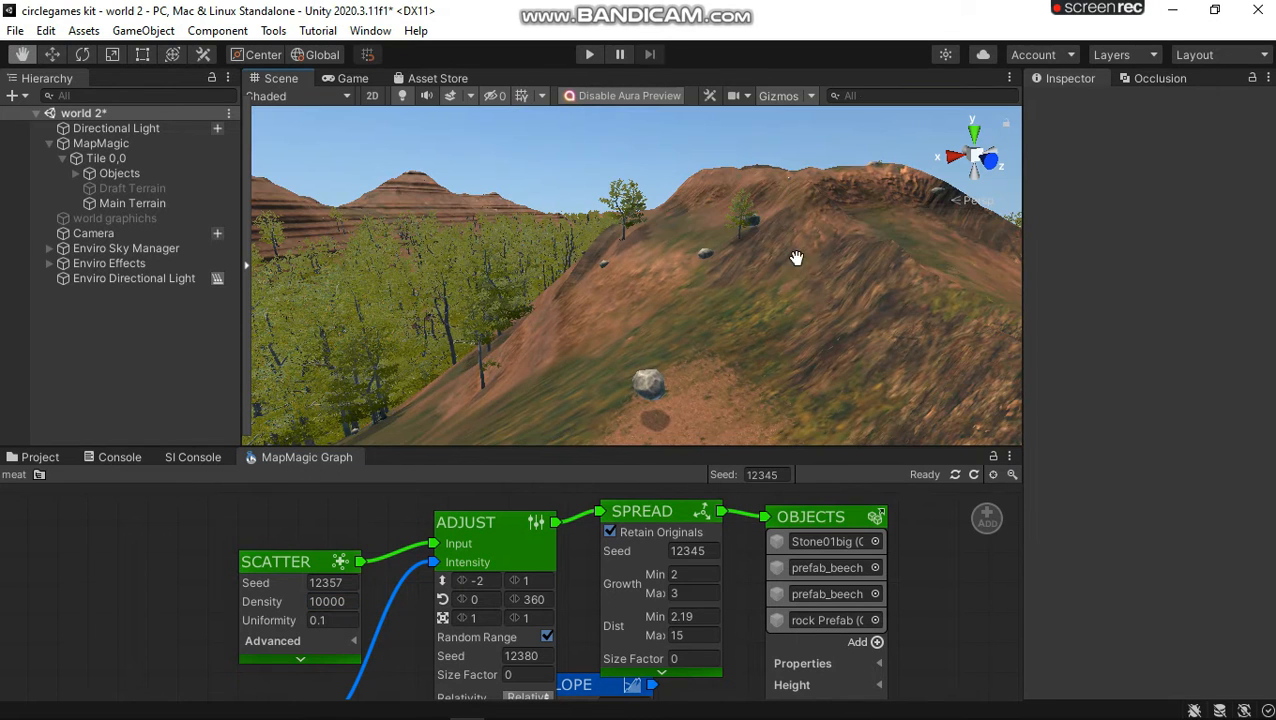
{"action": "right_click_drag", "start_coordinate": [744, 212], "coordinate": [755, 191]}
{"action": "left_click_drag", "start_coordinate": [755, 215], "coordinate": [763, 190]}
{"action": "left_click_drag", "start_coordinate": [766, 640], "coordinate": [803, 259]}
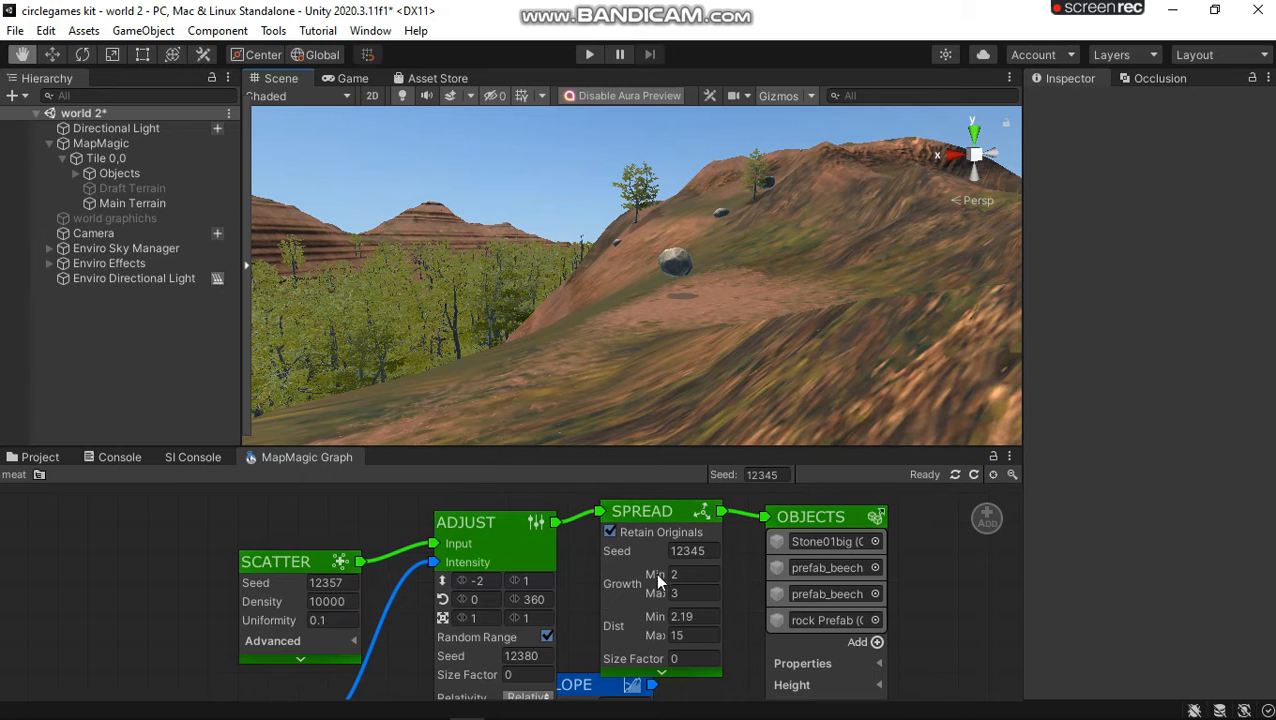
{"action": "left_click", "coordinate": [526, 582]}
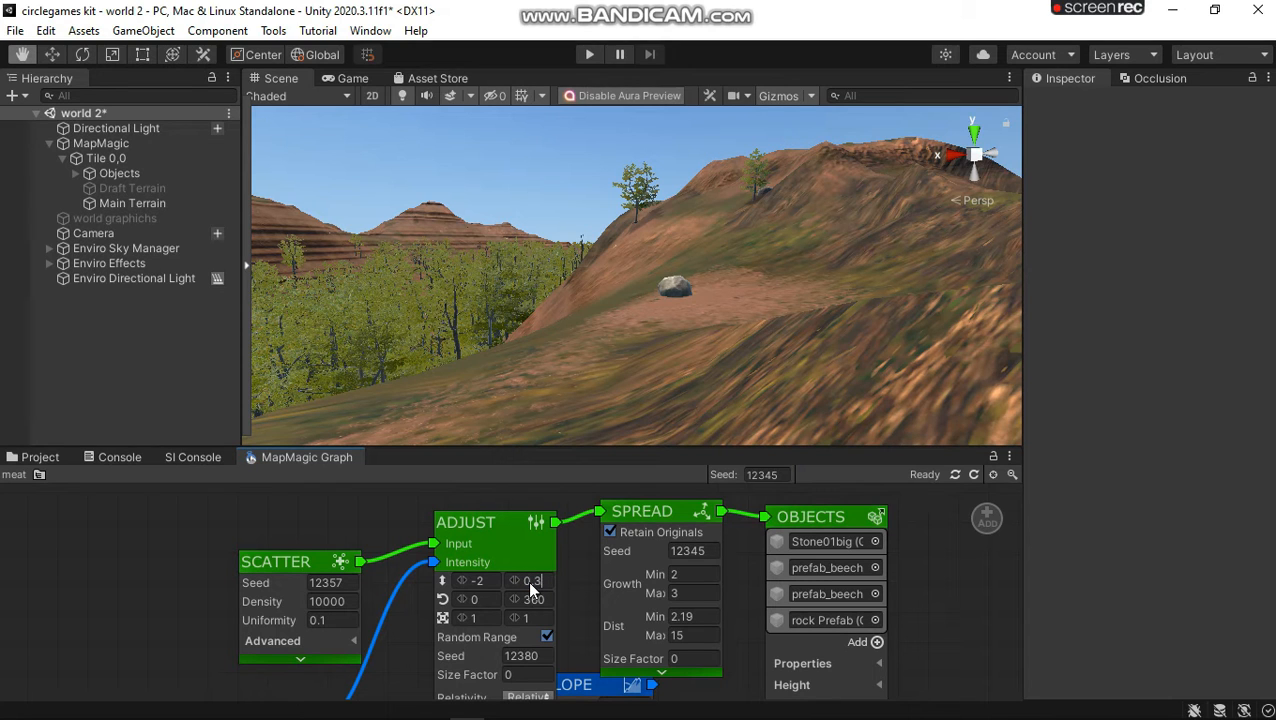
Step: Examine how the scattered rocks sit on the ground across the hillside, clearings and forest
{"action": "right_click_drag", "start_coordinate": [637, 305], "coordinate": [383, 344]}
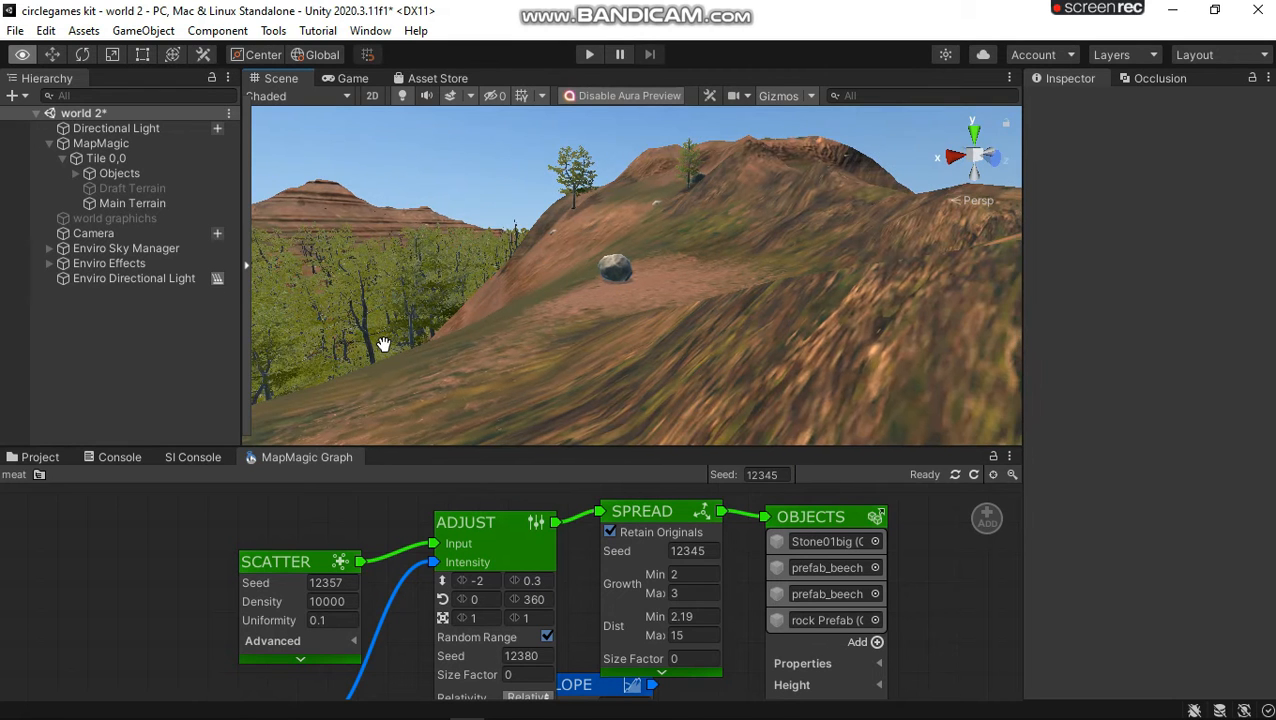
{"action": "right_click_drag", "start_coordinate": [472, 334], "coordinate": [752, 253]}
{"action": "left_click_drag", "start_coordinate": [752, 253], "coordinate": [553, 466]}
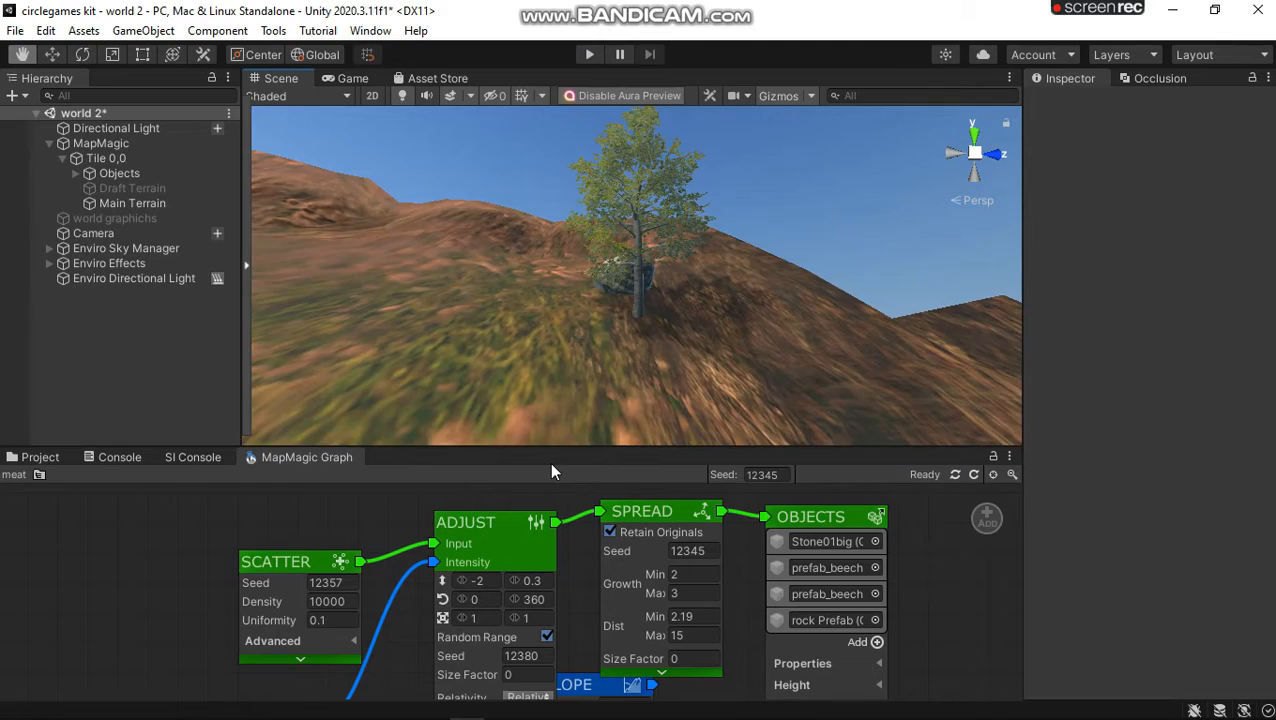
{"action": "scroll", "coordinate": [552, 463], "scroll_direction": "up", "scroll_amount": 10}
{"action": "right_click_drag", "start_coordinate": [595, 365], "coordinate": [837, 550]}
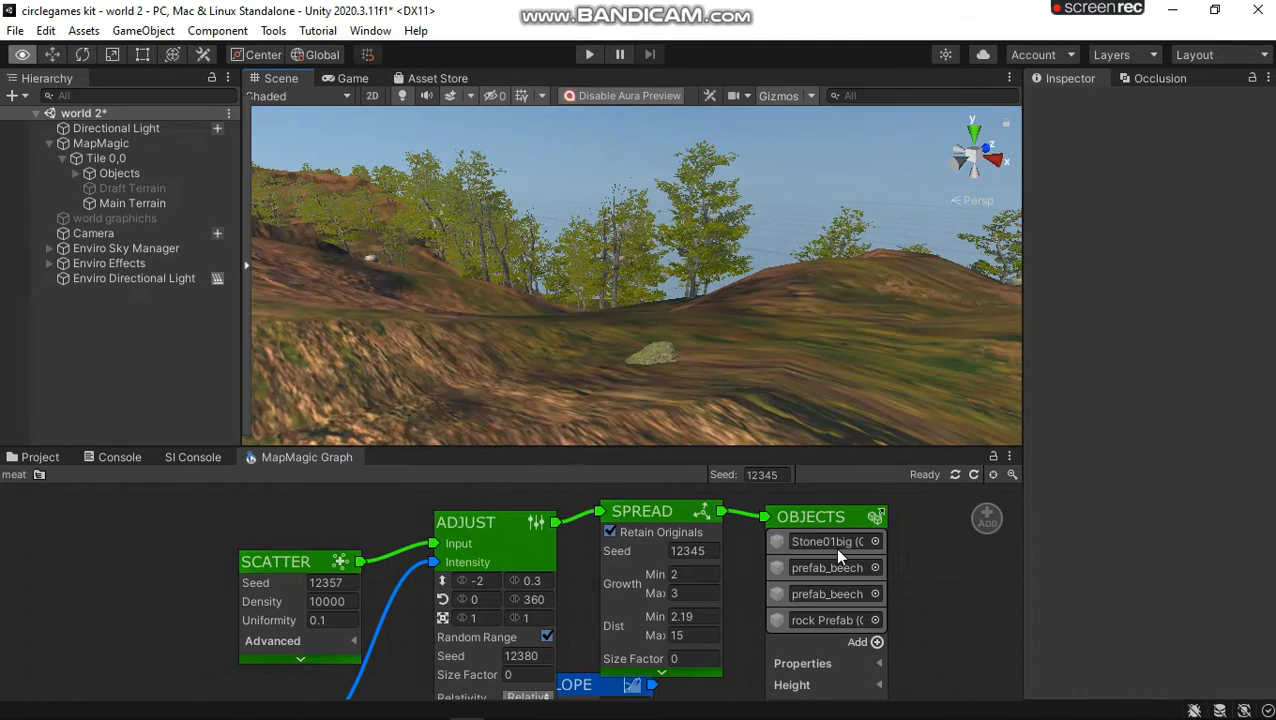
{"action": "right_click_drag", "start_coordinate": [282, 436], "coordinate": [1061, 526]}
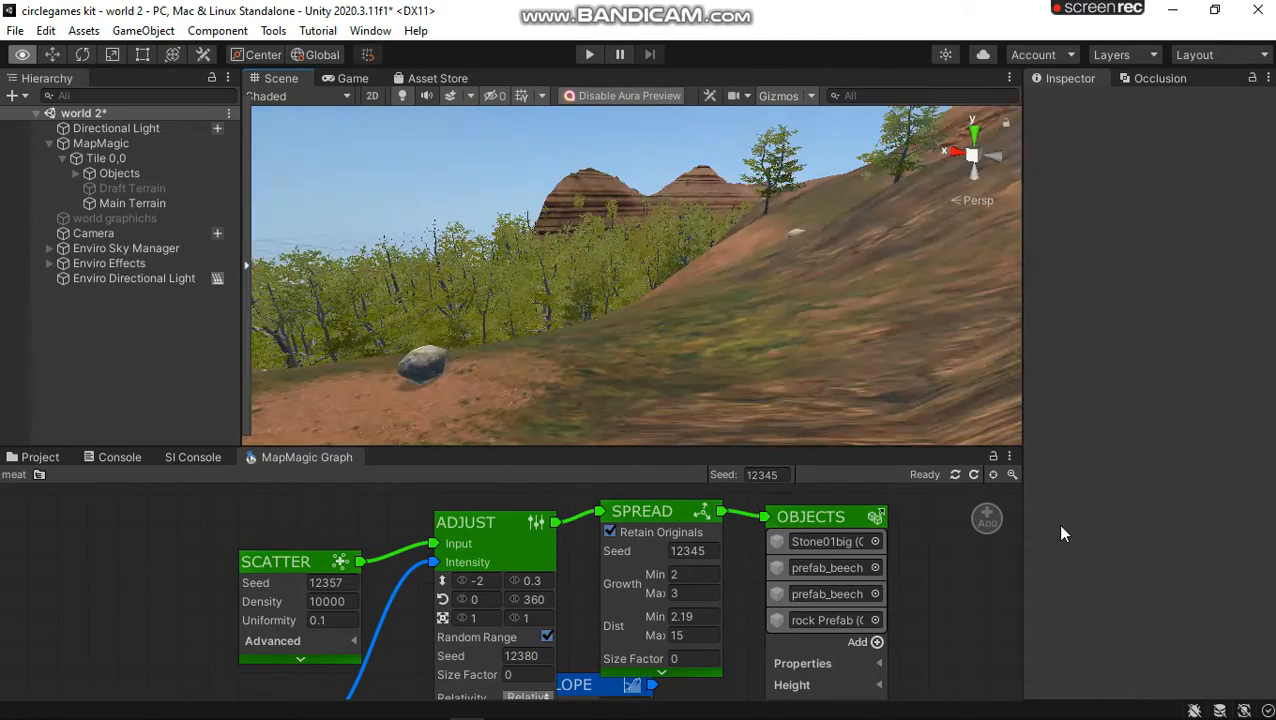
{"action": "key", "text": "Up"}
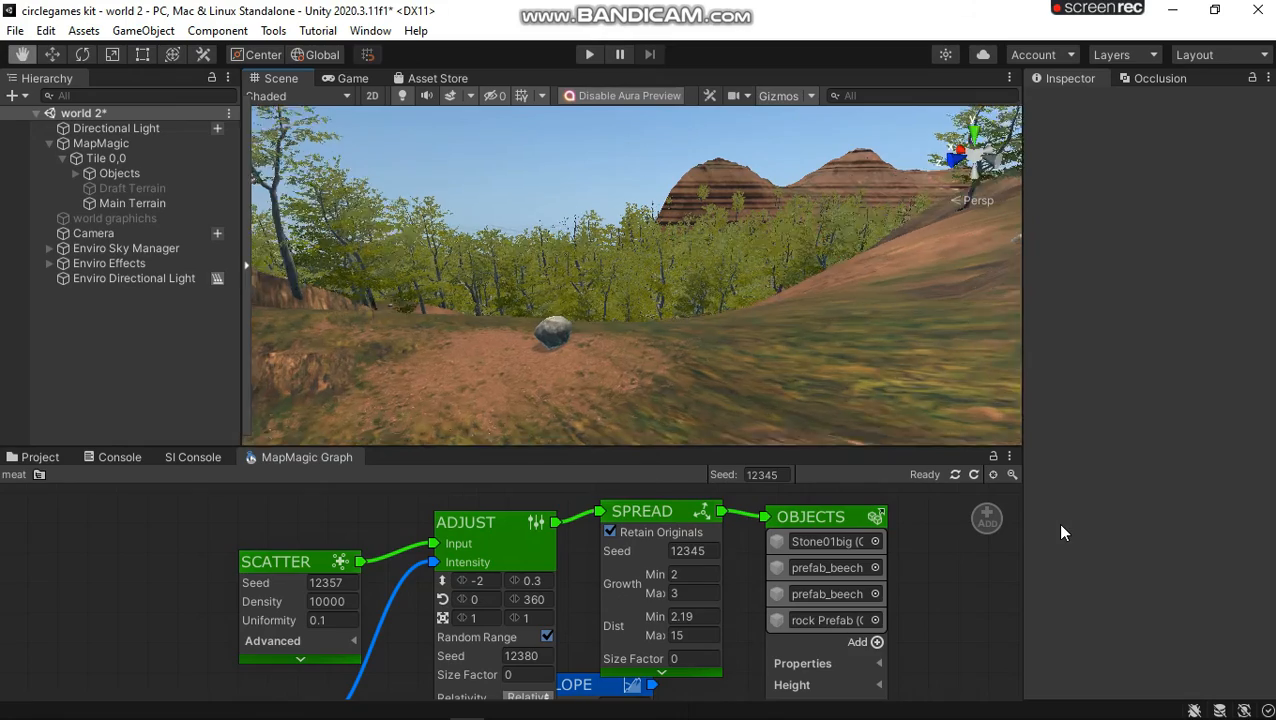
{"action": "right_click_drag", "start_coordinate": [750, 372], "coordinate": [798, 391]}
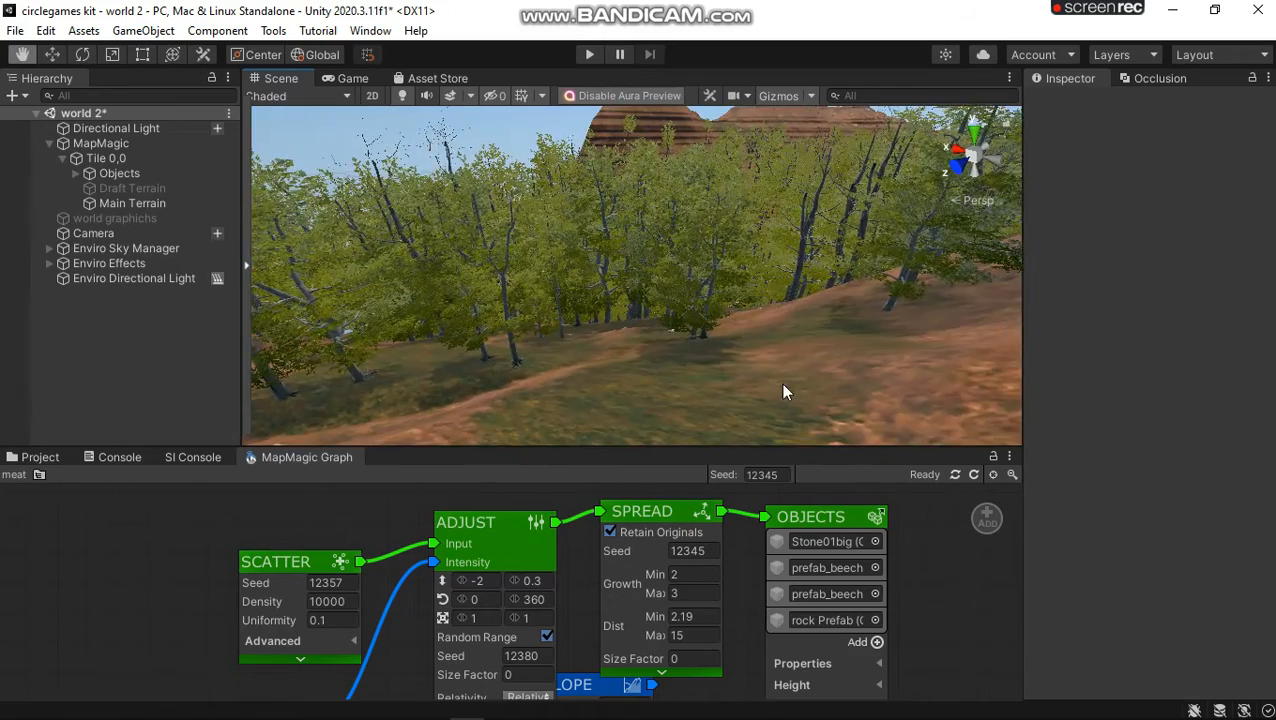
{"action": "scroll", "coordinate": [712, 365], "scroll_direction": "up", "scroll_amount": 5}
{"action": "scroll", "coordinate": [661, 345], "scroll_direction": "up", "scroll_amount": 5}
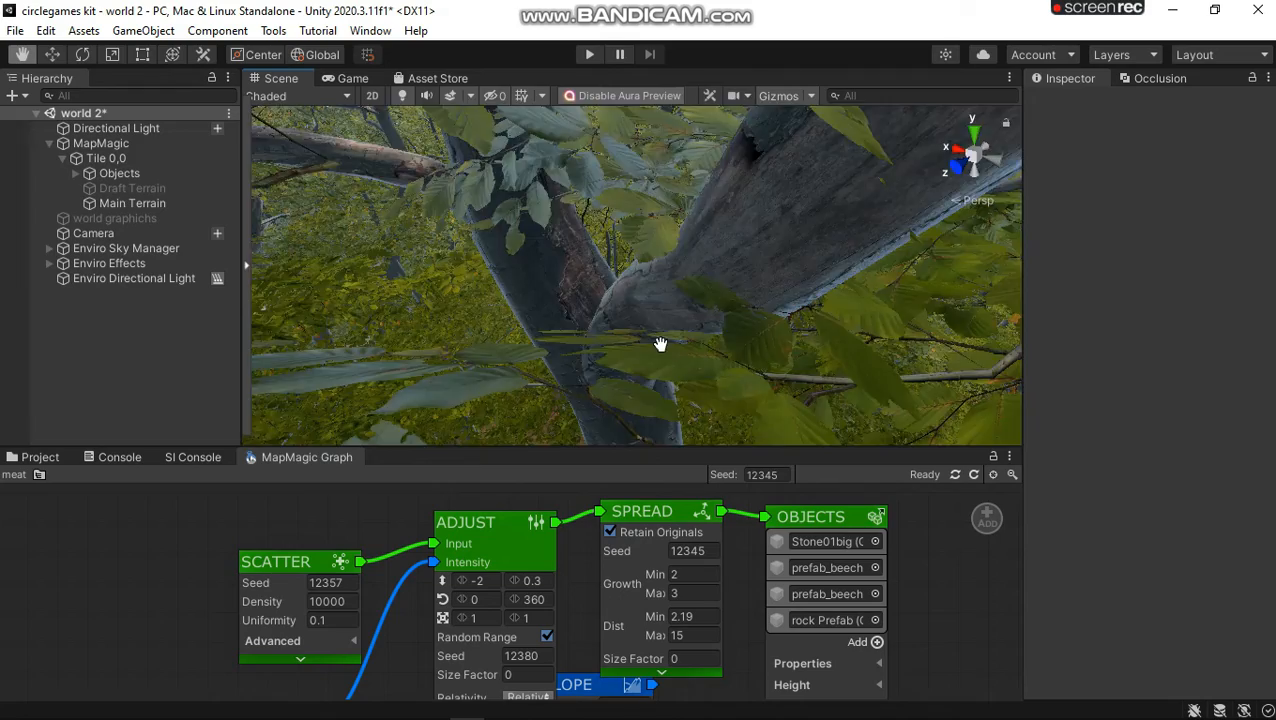
{"action": "scroll", "coordinate": [657, 342], "scroll_direction": "down", "scroll_amount": 5}
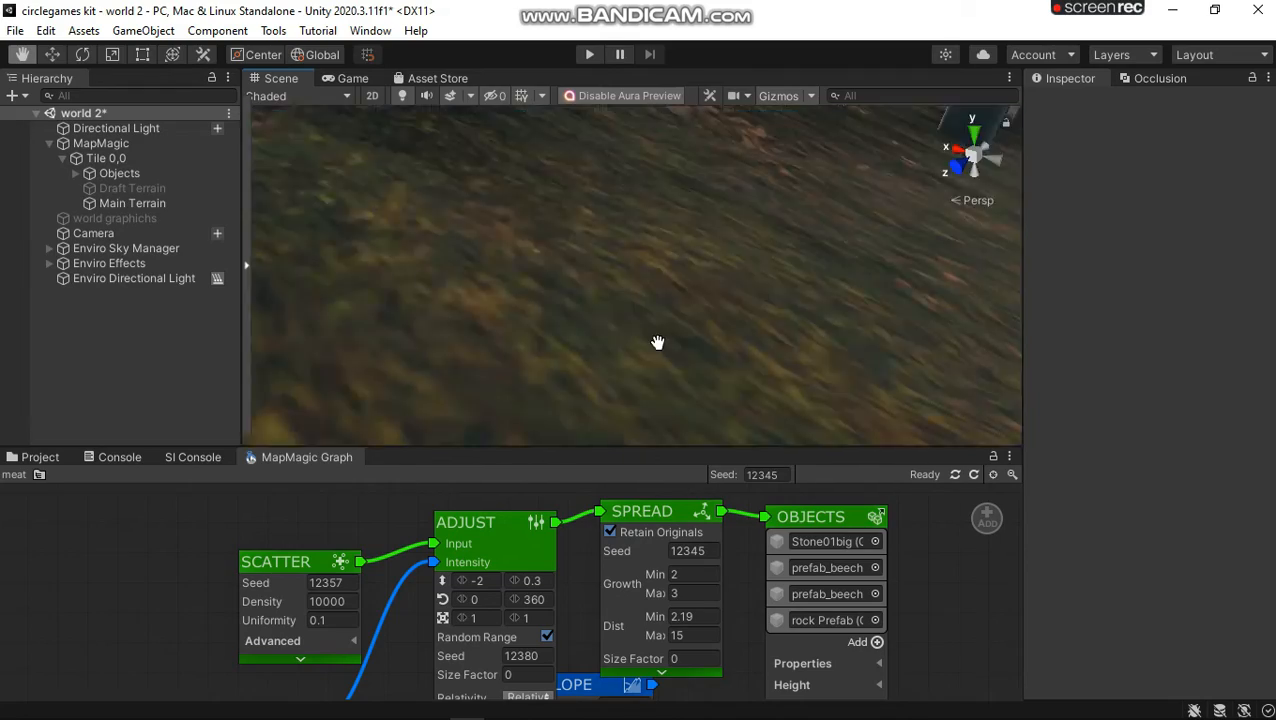
{"action": "scroll", "coordinate": [657, 342], "scroll_direction": "up", "scroll_amount": 5}
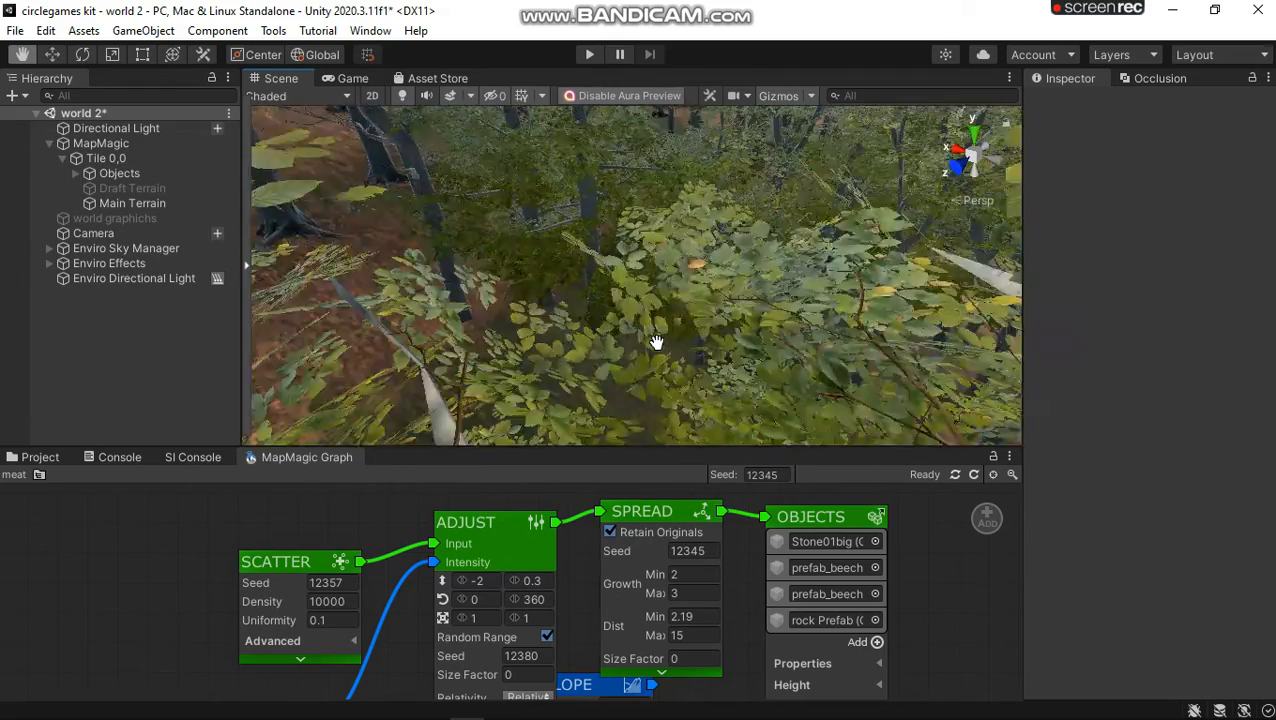
Step: Look for scattered rocks along the forest floor and on the bare dirt clearing between the trees
{"action": "right_click_drag", "start_coordinate": [846, 332], "coordinate": [1045, 312]}
{"action": "scroll", "coordinate": [953, 314], "scroll_direction": "down", "scroll_amount": 3}
{"action": "scroll", "coordinate": [842, 314], "scroll_direction": "up", "scroll_amount": 4}
{"action": "scroll", "coordinate": [842, 314], "scroll_direction": "up", "scroll_amount": 5}
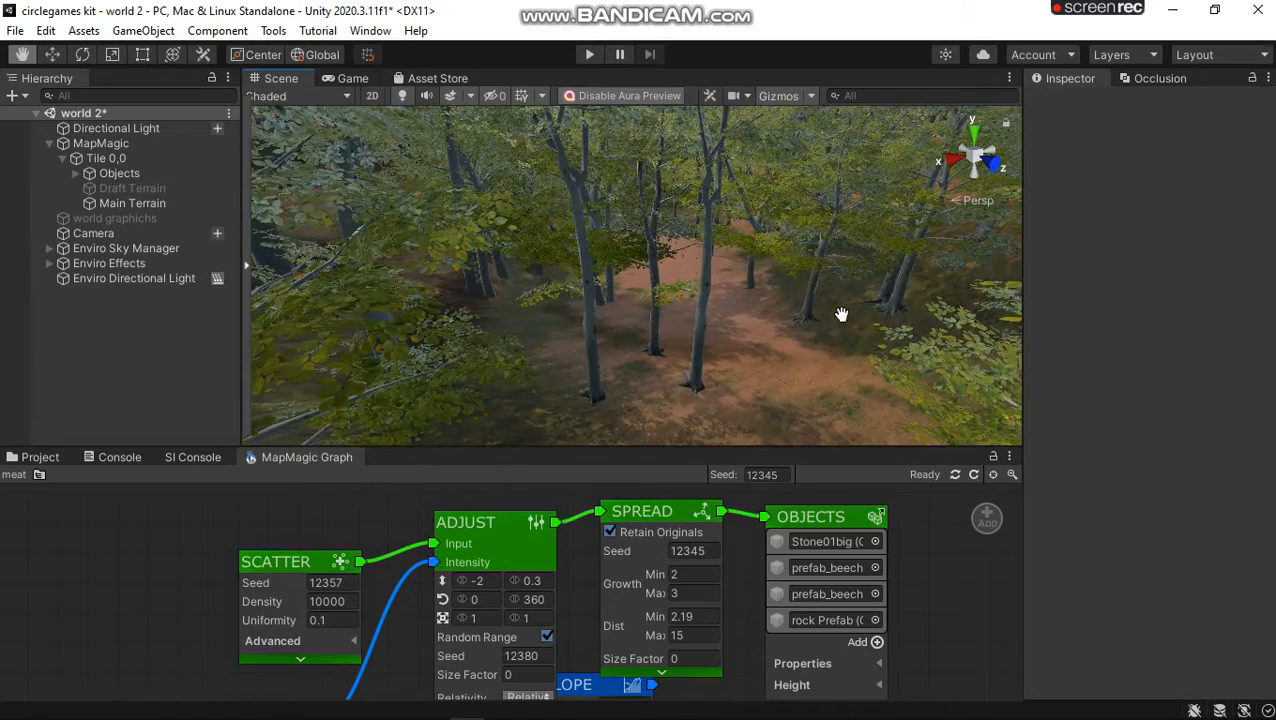
{"action": "right_click_drag", "start_coordinate": [842, 314], "coordinate": [853, 234]}
{"action": "scroll", "coordinate": [740, 315], "scroll_direction": "down", "scroll_amount": 2}
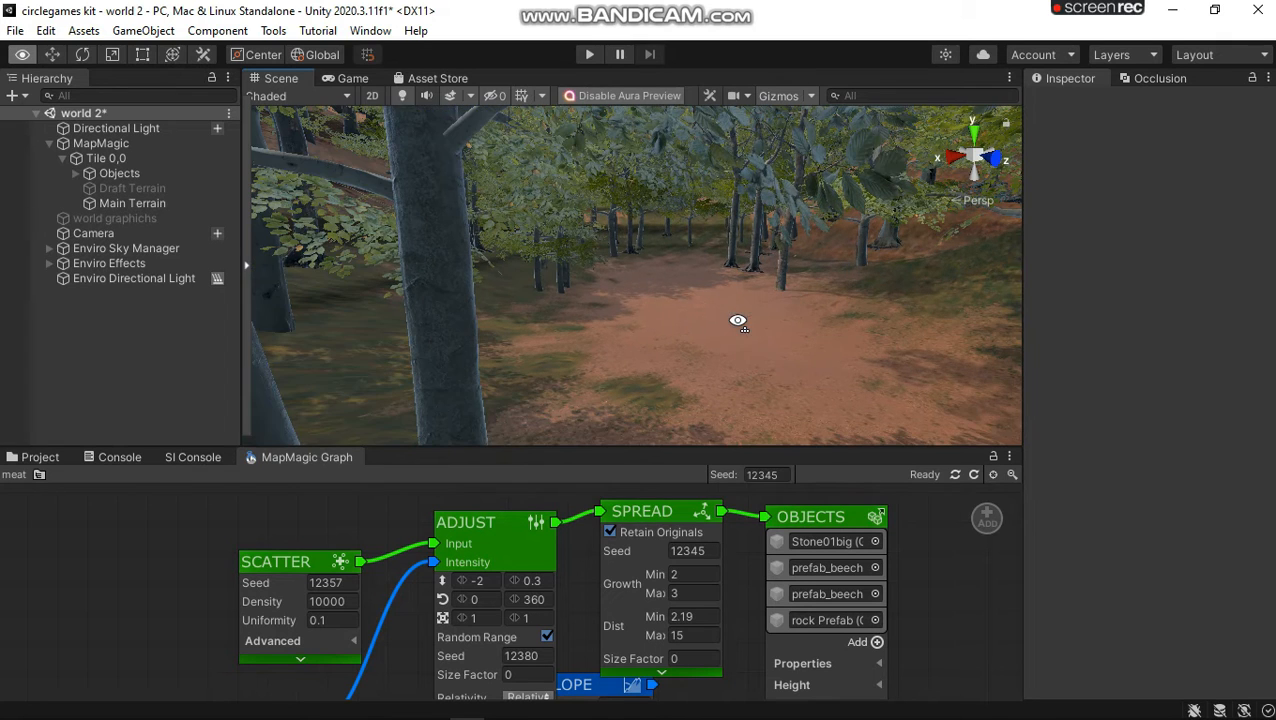
{"action": "scroll", "coordinate": [738, 318], "scroll_direction": "down", "scroll_amount": 2}
{"action": "scroll", "coordinate": [725, 328], "scroll_direction": "up", "scroll_amount": 4}
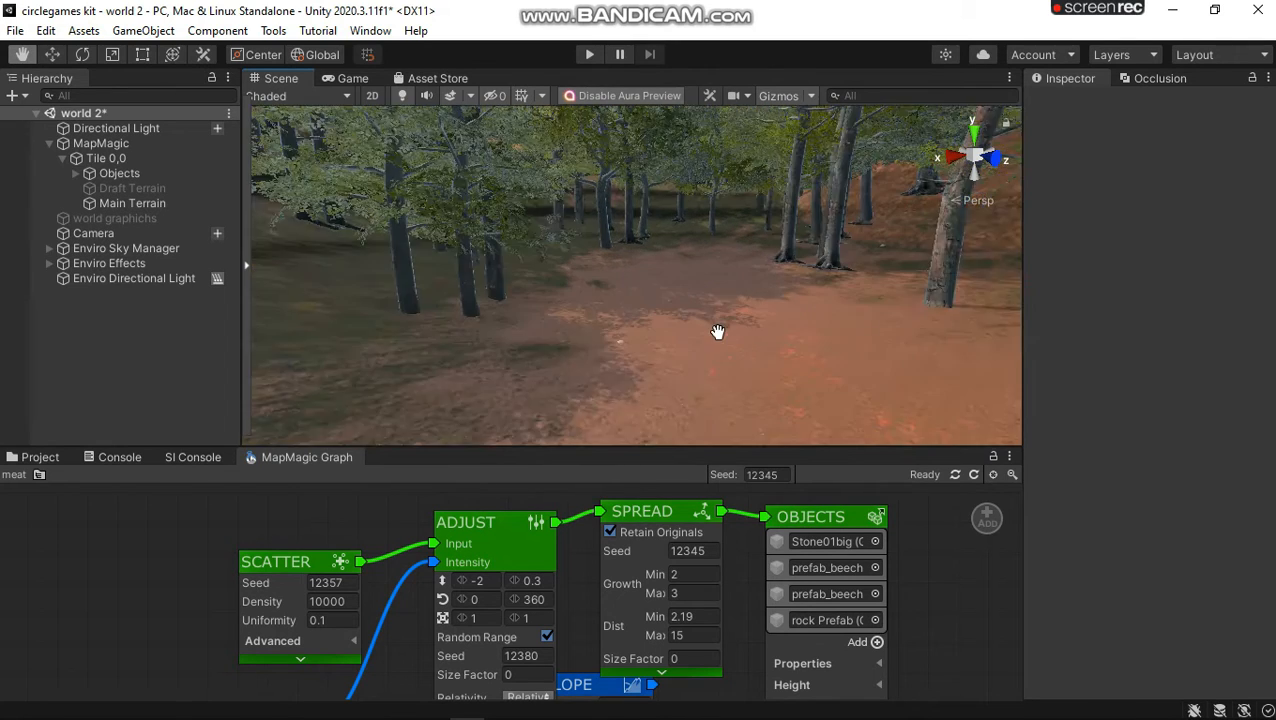
{"action": "right_click_drag", "start_coordinate": [718, 336], "coordinate": [834, 347]}
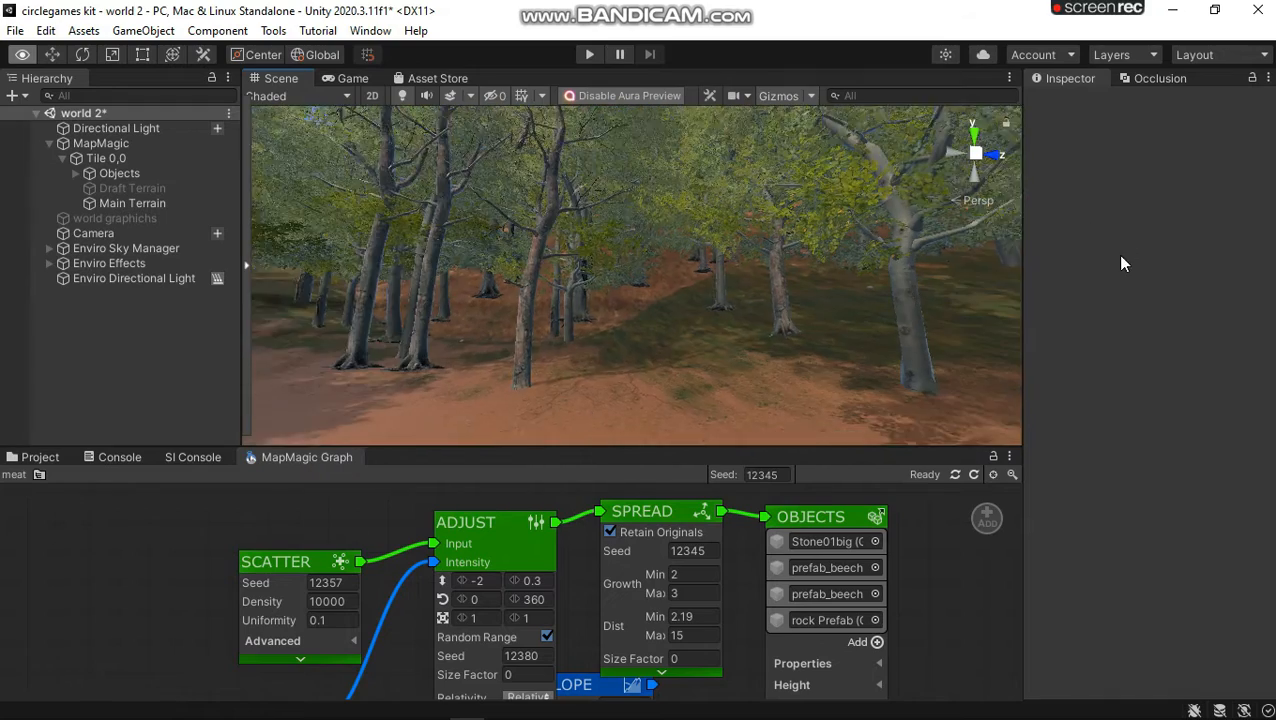
{"action": "middle_click_drag", "start_coordinate": [842, 290], "coordinate": [820, 610]}
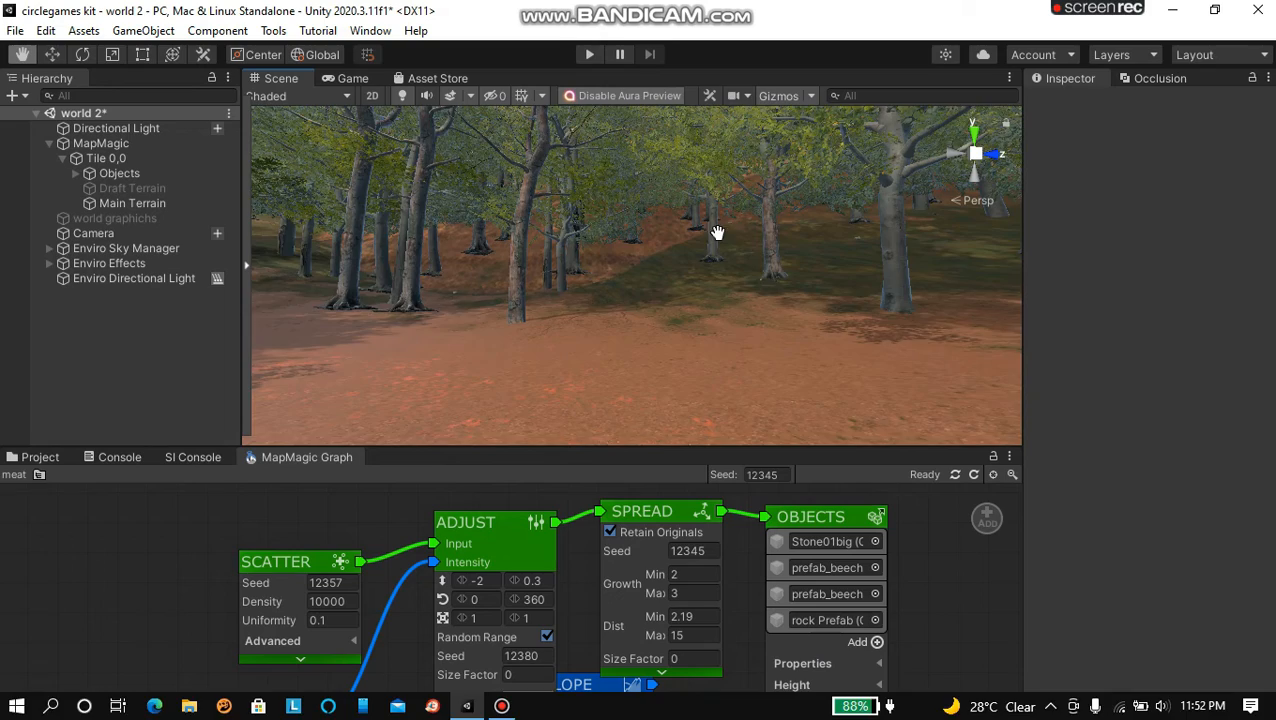
{"action": "middle_click_drag", "start_coordinate": [716, 234], "coordinate": [635, 242]}
{"action": "right_click_drag", "start_coordinate": [564, 315], "coordinate": [577, 384]}
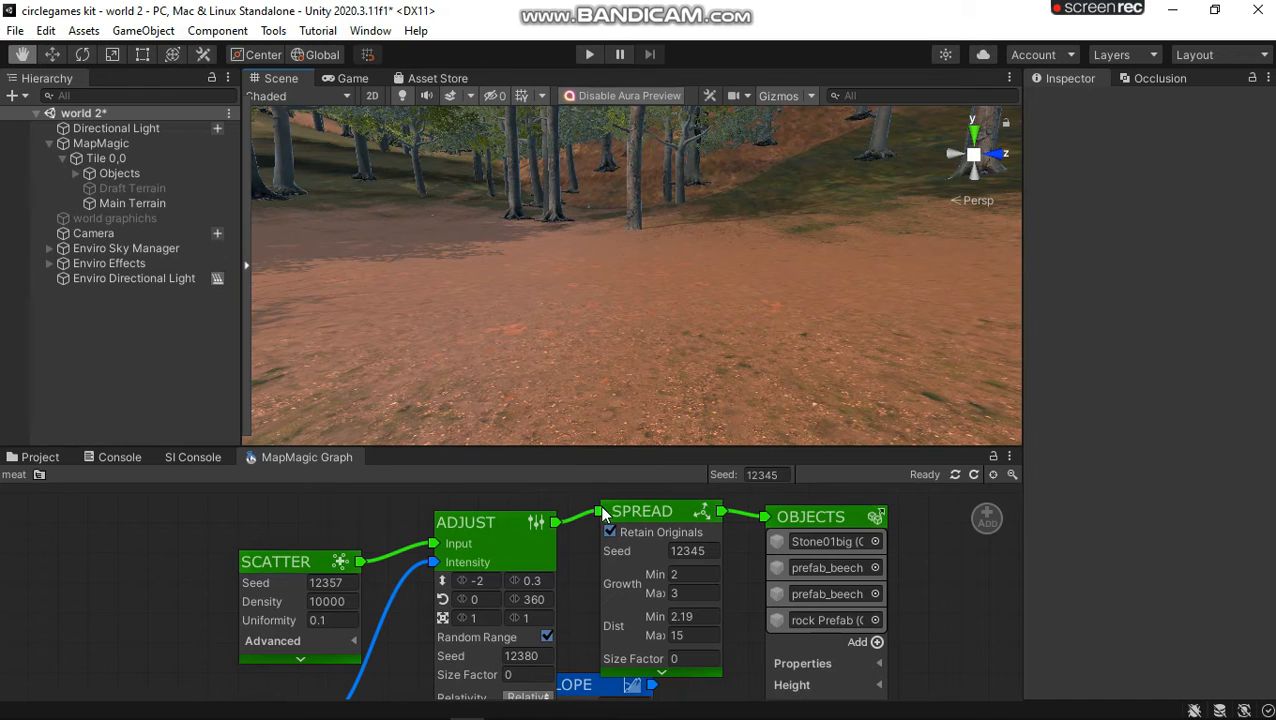
Step: Set the Spread node's maximum distance to 3 and the first value of the Adjust node's height range to 0
{"action": "left_click", "coordinate": [678, 635]}
{"action": "type", "text": "3"}
{"action": "left_click", "coordinate": [482, 581]}
{"action": "type", "text": "0"}
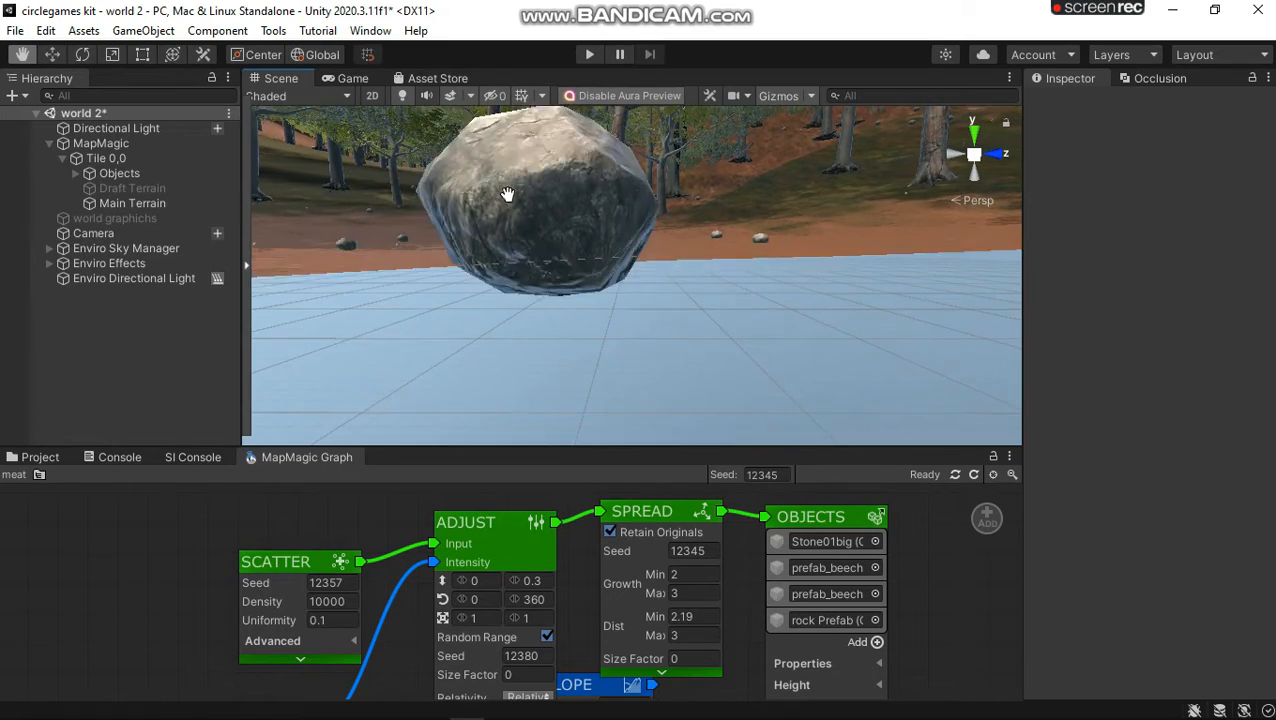
Step: Inspect how the stones rest on the forest paths and the open hillside with the new spread and height values
{"action": "scroll", "coordinate": [510, 222], "scroll_direction": "up", "scroll_amount": 4}
{"action": "right_click_drag", "start_coordinate": [514, 198], "coordinate": [1072, 120]}
{"action": "left_click_drag", "start_coordinate": [757, 373], "coordinate": [772, 456]}
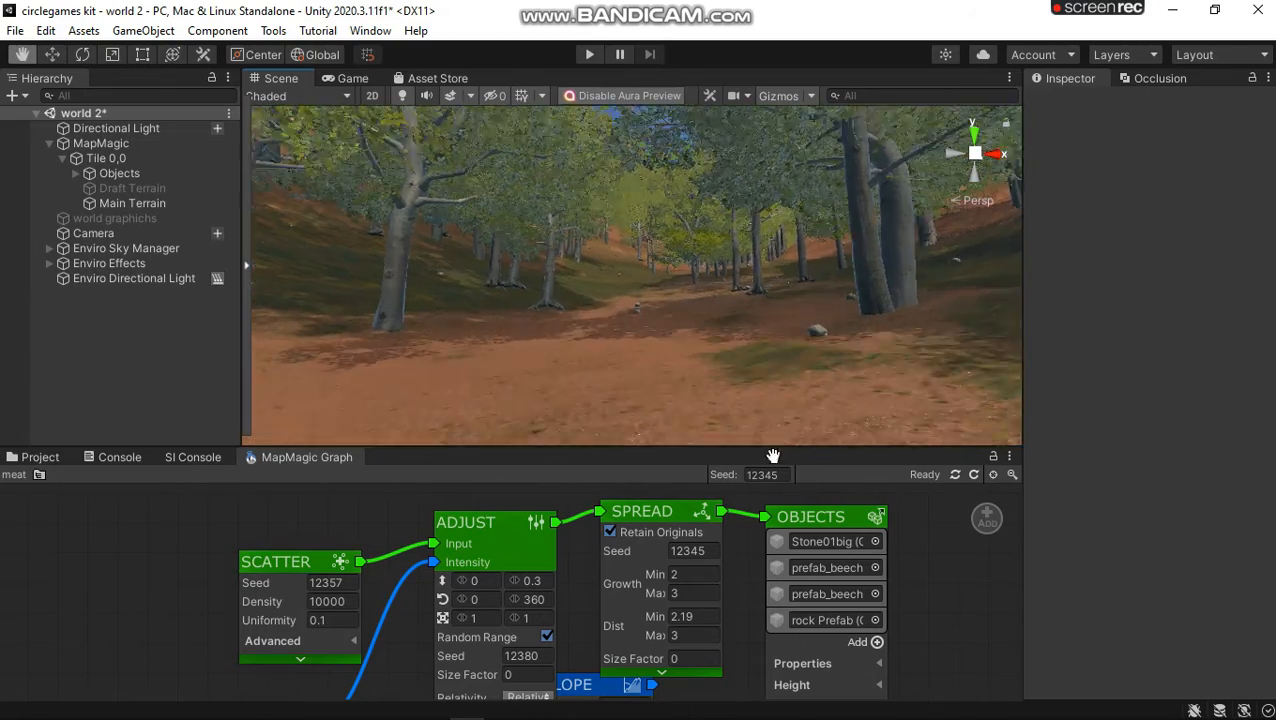
{"action": "left_click_drag", "start_coordinate": [1088, 55], "coordinate": [162, 217]}
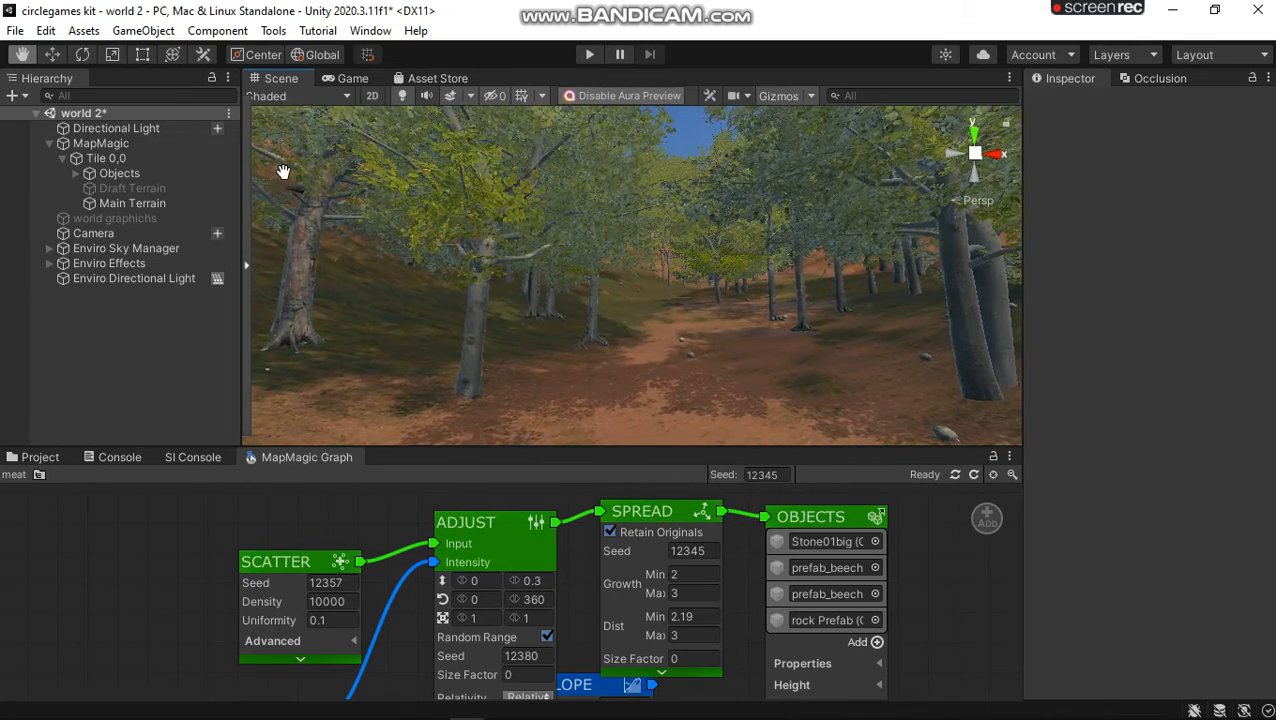
{"action": "left_click_drag", "start_coordinate": [330, 96], "coordinate": [319, 477]}
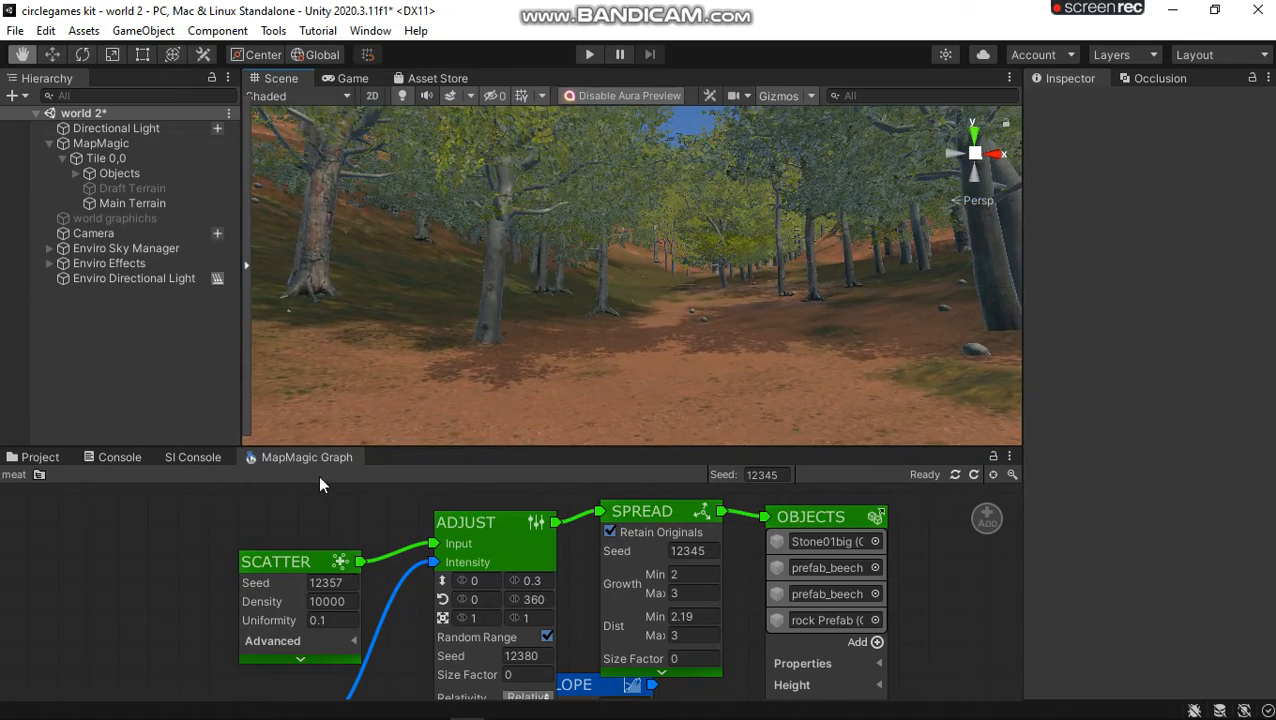
{"action": "right_click_drag", "start_coordinate": [391, 190], "coordinate": [900, 228]}
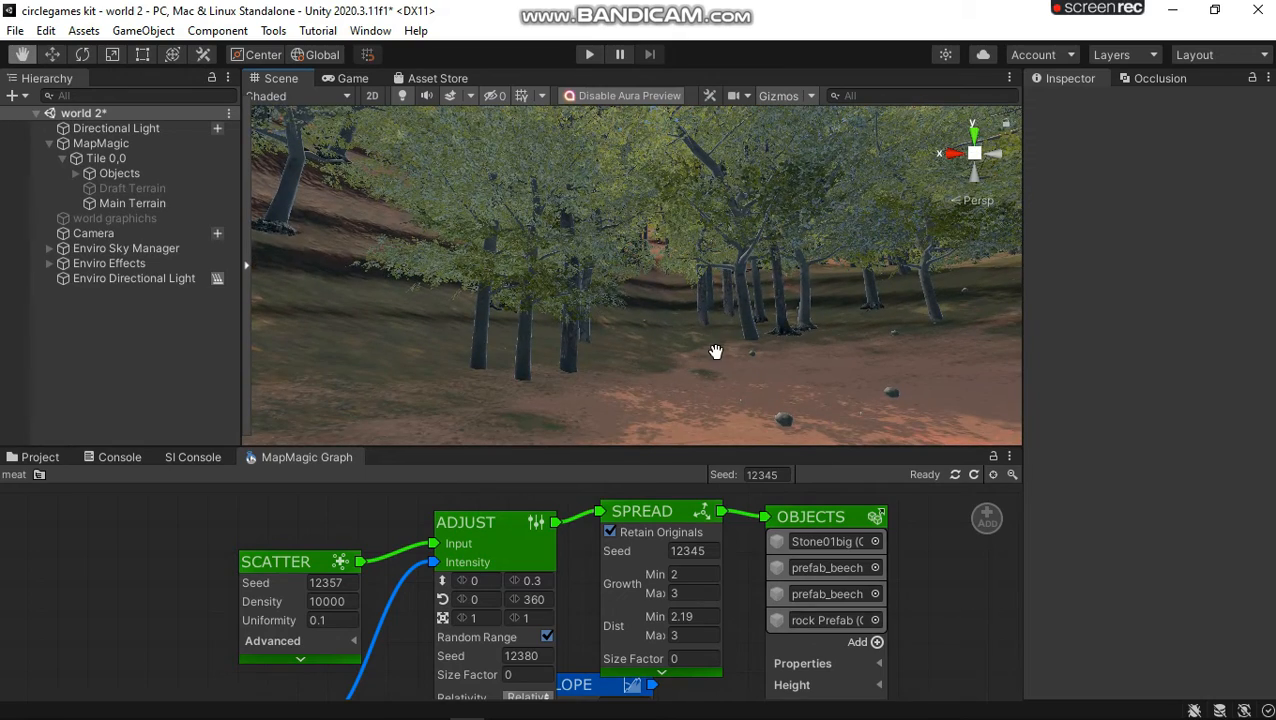
{"action": "right_click_drag", "start_coordinate": [792, 319], "coordinate": [840, 317]}
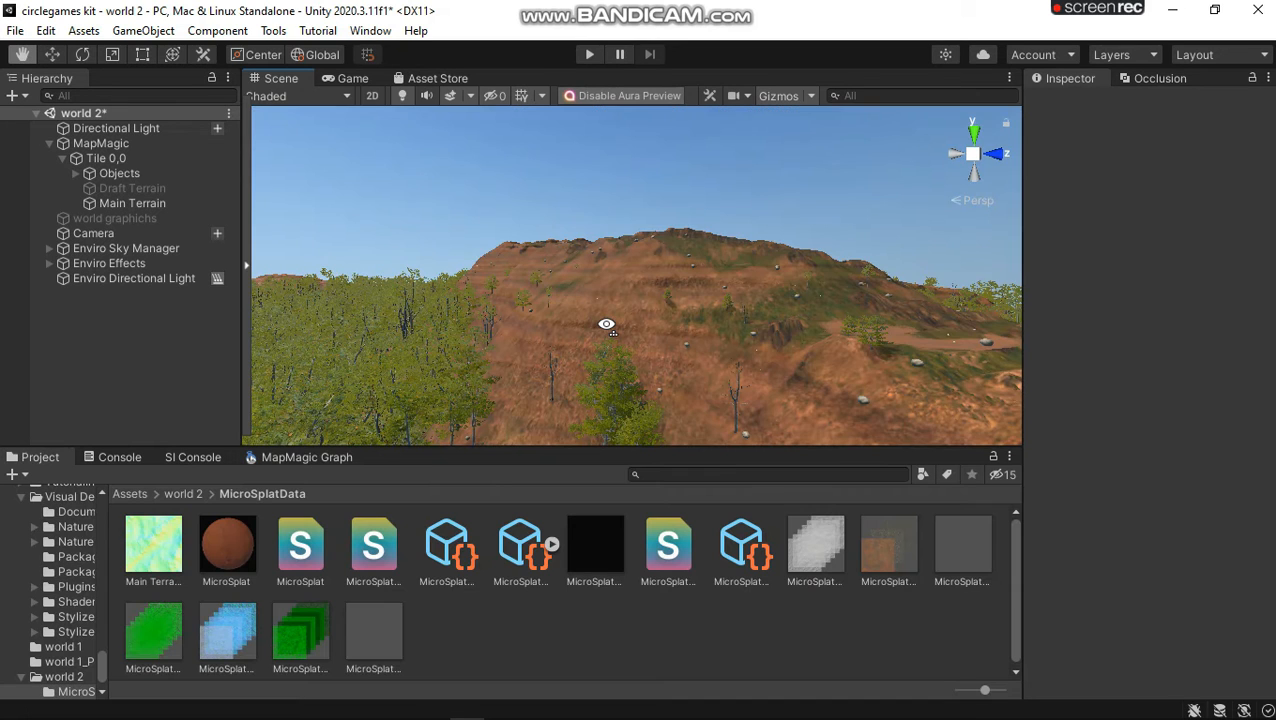
{"action": "scroll", "coordinate": [605, 323], "scroll_direction": "up", "scroll_amount": 3}
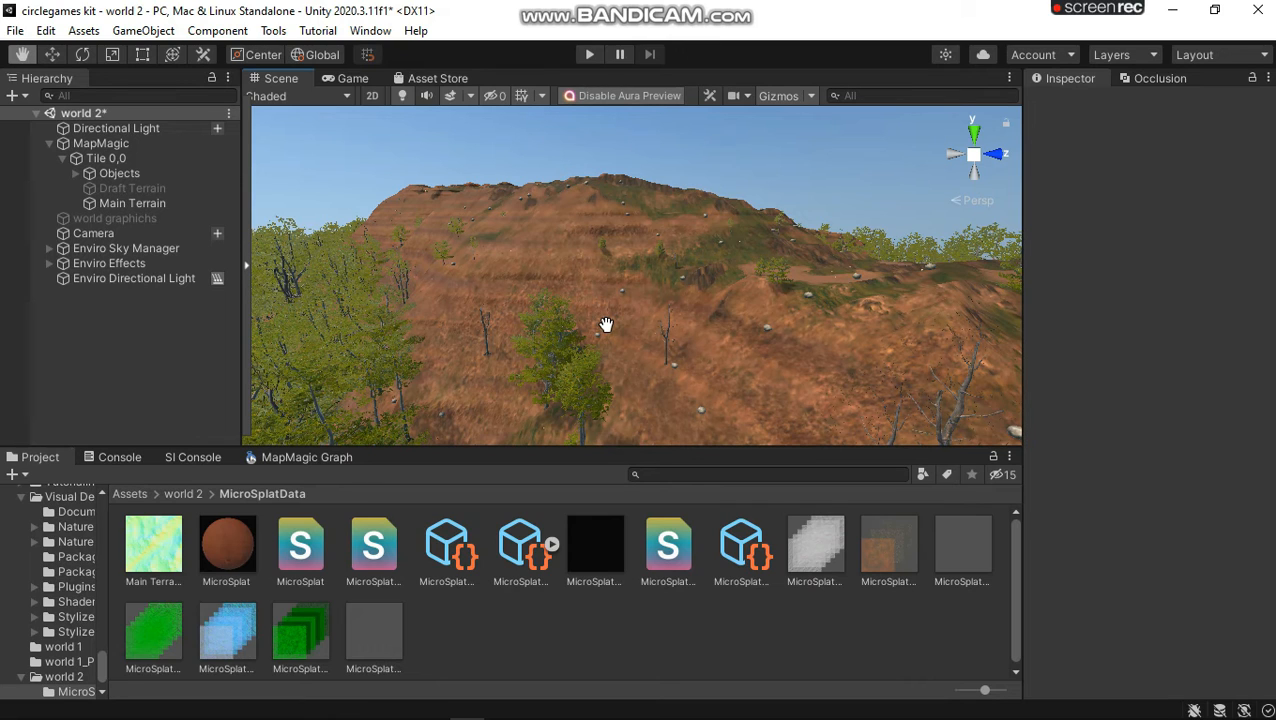
{"action": "right_click_drag", "start_coordinate": [606, 324], "coordinate": [679, 324]}
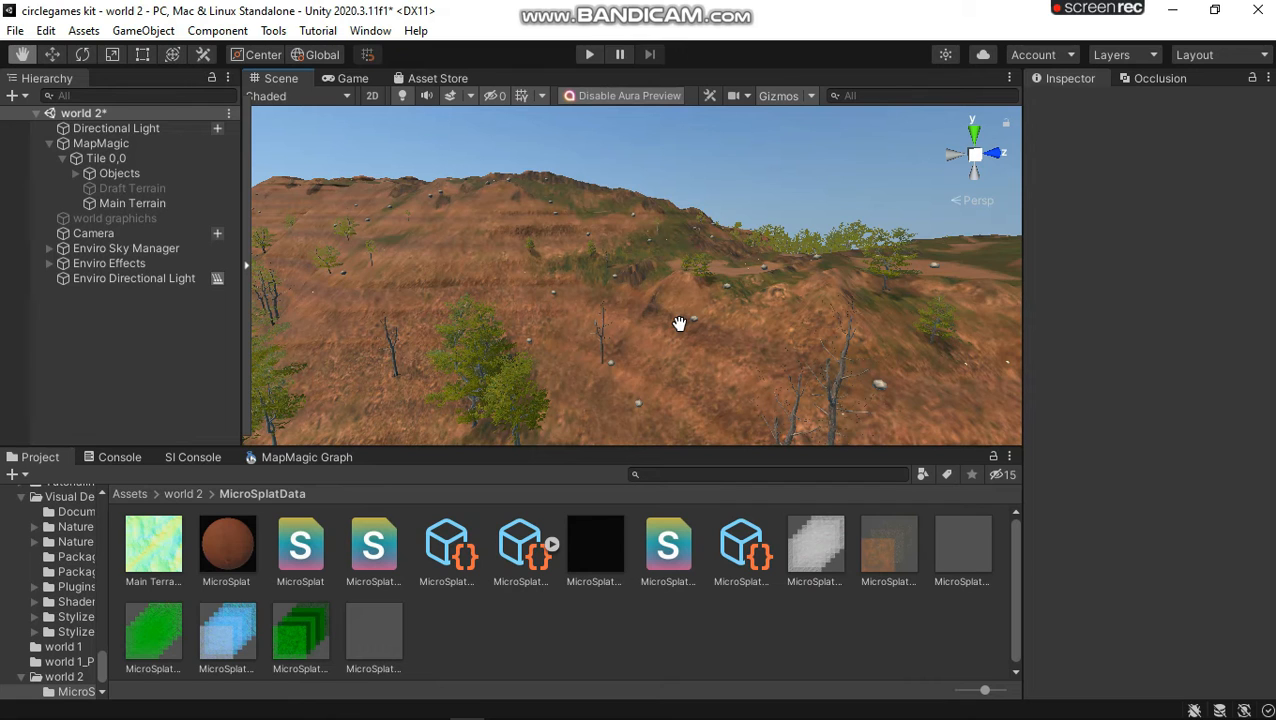
{"action": "left_click_drag", "start_coordinate": [690, 313], "coordinate": [690, 170]}
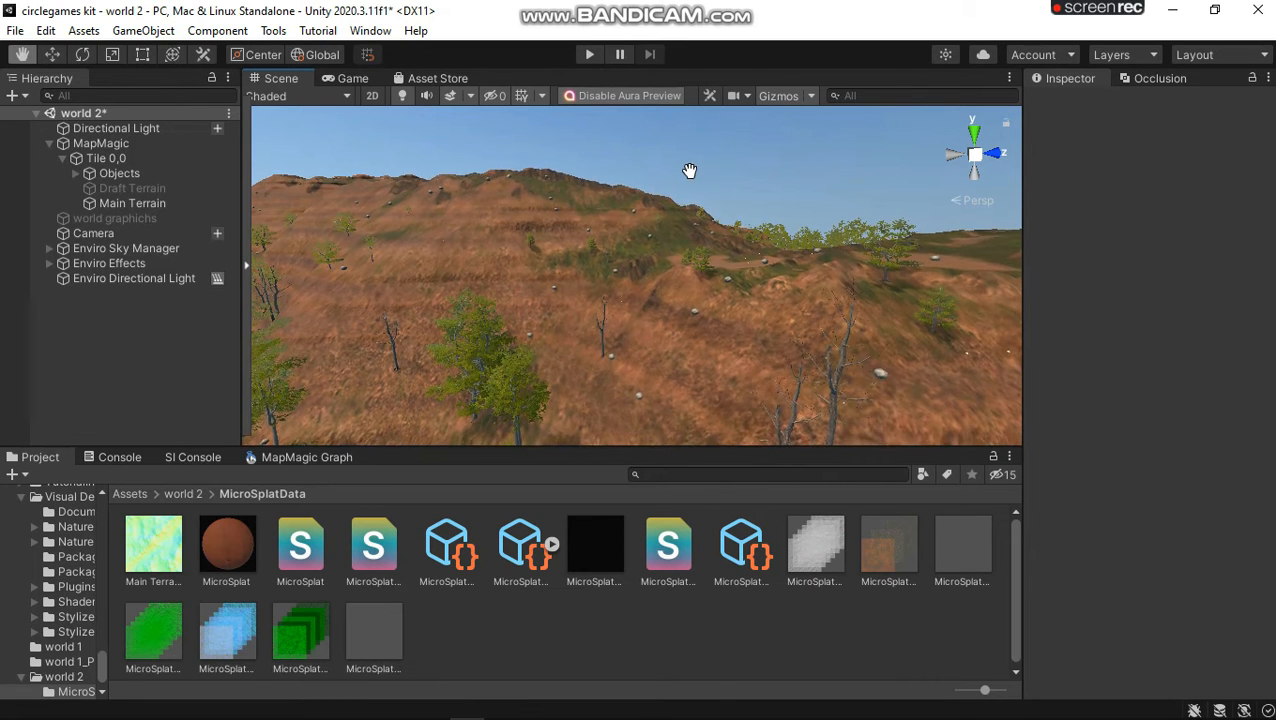
Step: In the MapMagic graph, shift the Objects, Spread and Adjust nodes away from the Scatter node to make room between them
{"action": "left_click", "coordinate": [309, 457]}
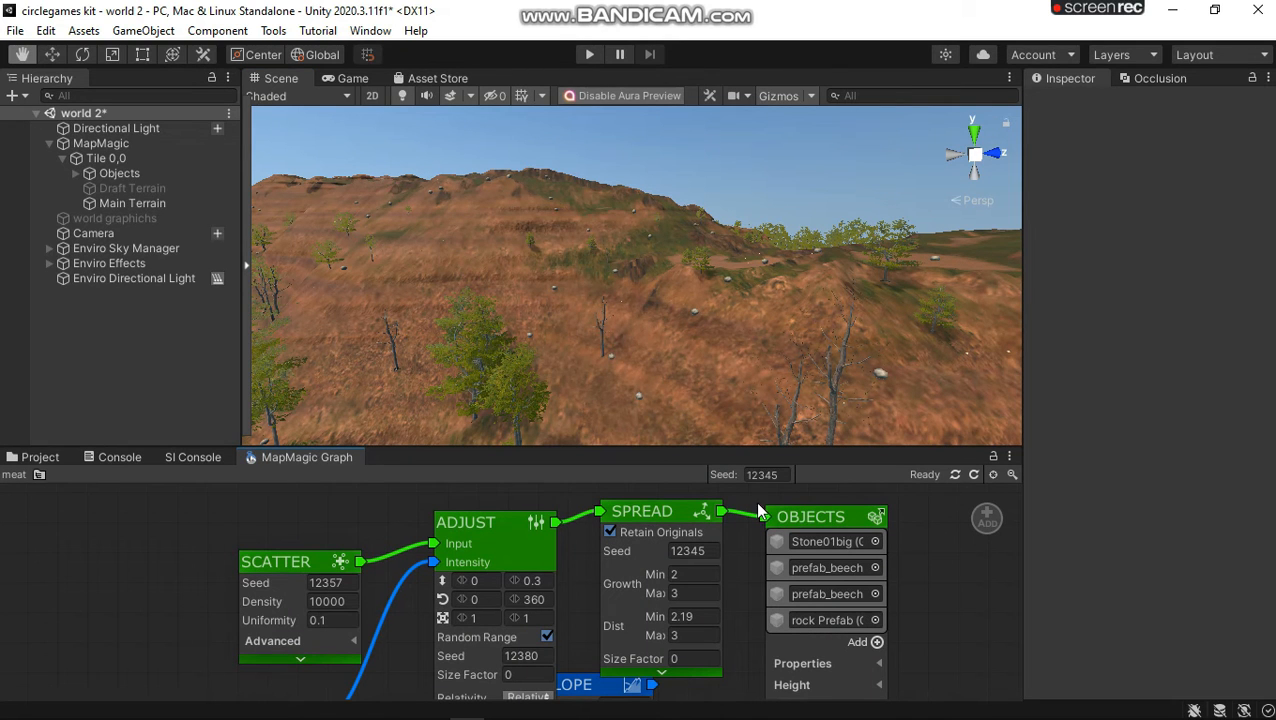
{"action": "left_click_drag", "start_coordinate": [782, 518], "coordinate": [828, 514]}
{"action": "left_click_drag", "start_coordinate": [662, 516], "coordinate": [730, 518]}
{"action": "left_click_drag", "start_coordinate": [502, 530], "coordinate": [598, 515]}
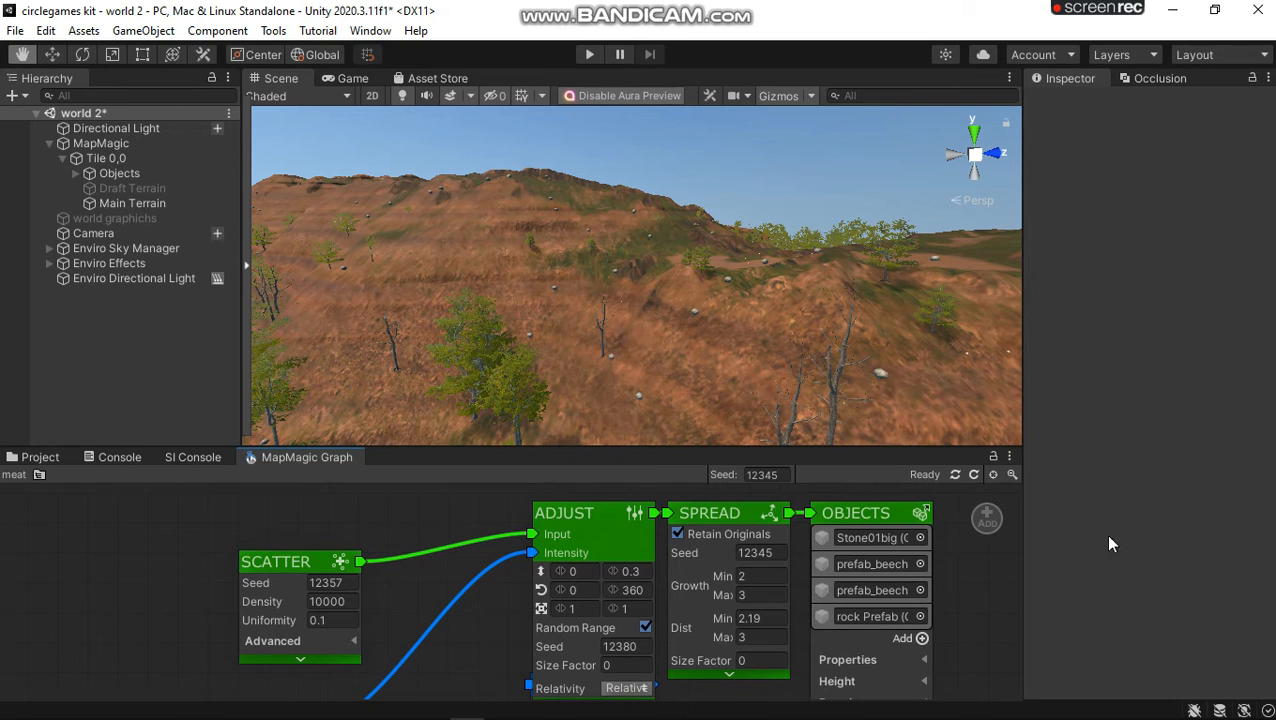
Step: Try a Curve node on the Adjust node's Intensity connection with a steeper curve, and remove the node
{"action": "left_click_drag", "start_coordinate": [987, 530], "coordinate": [461, 603]}
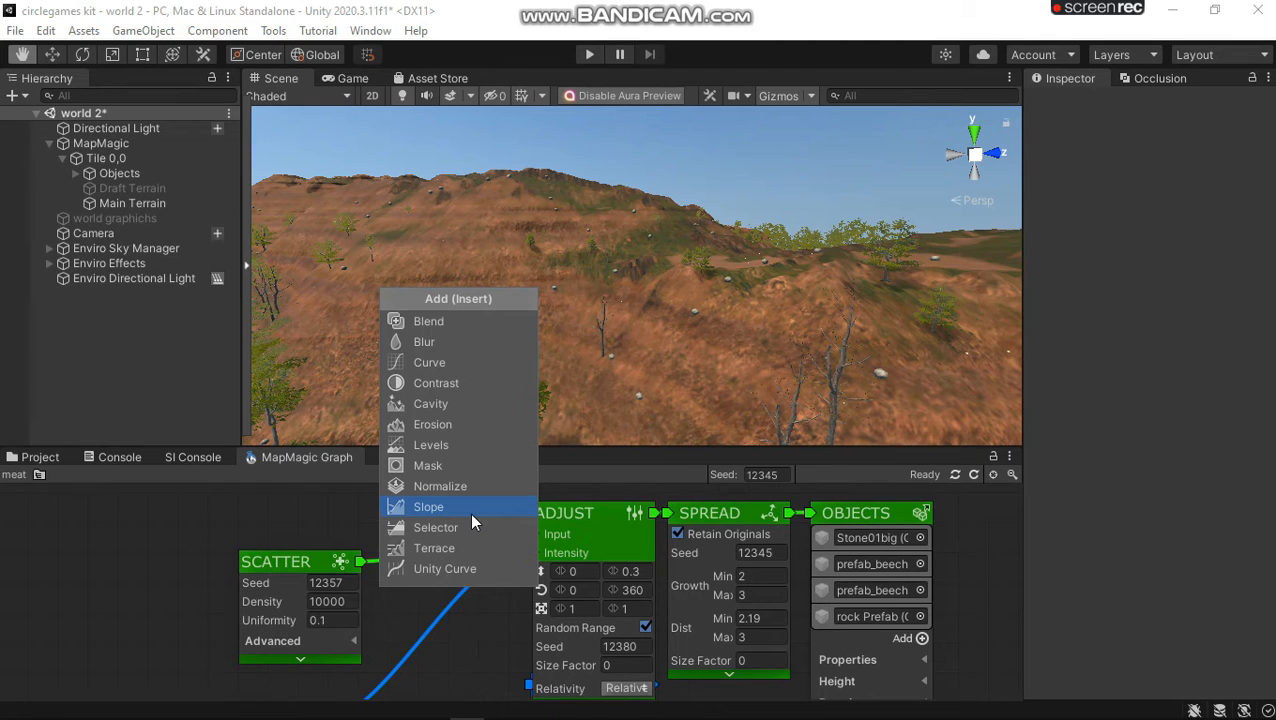
{"action": "left_click", "coordinate": [424, 362]}
{"action": "left_click_drag", "start_coordinate": [445, 595], "coordinate": [477, 560]}
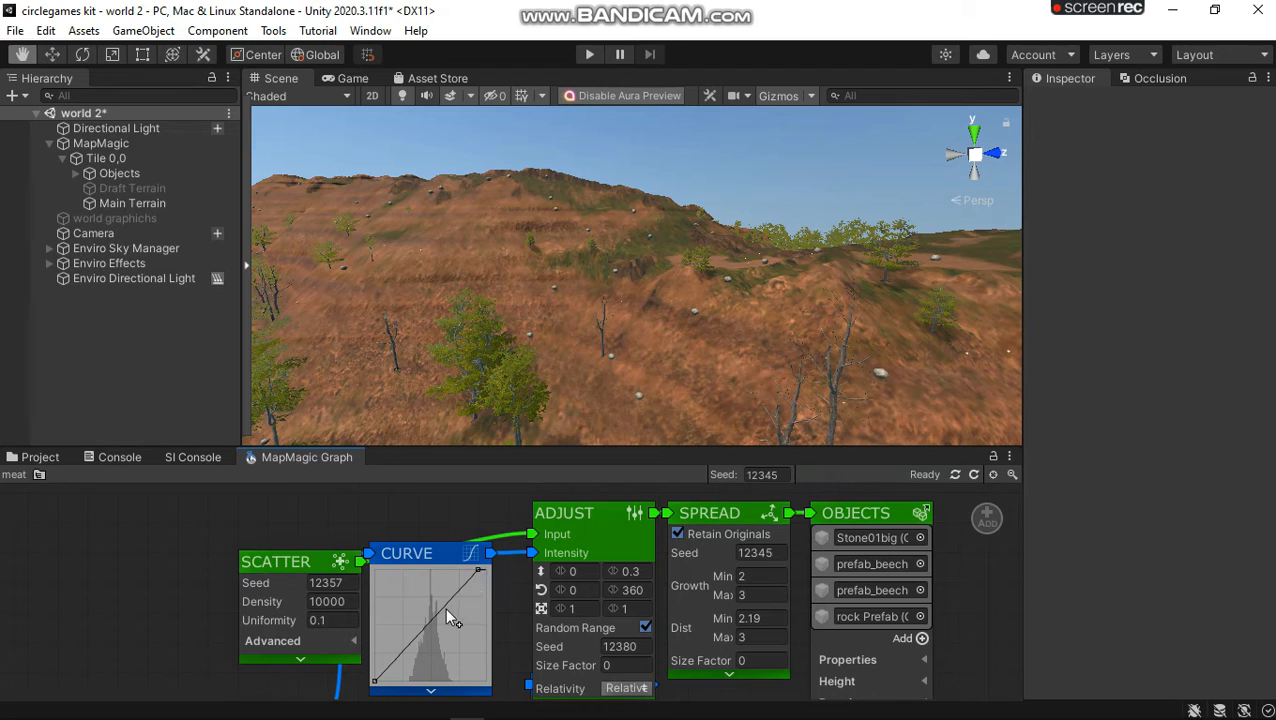
{"action": "left_click_drag", "start_coordinate": [478, 569], "coordinate": [413, 576]}
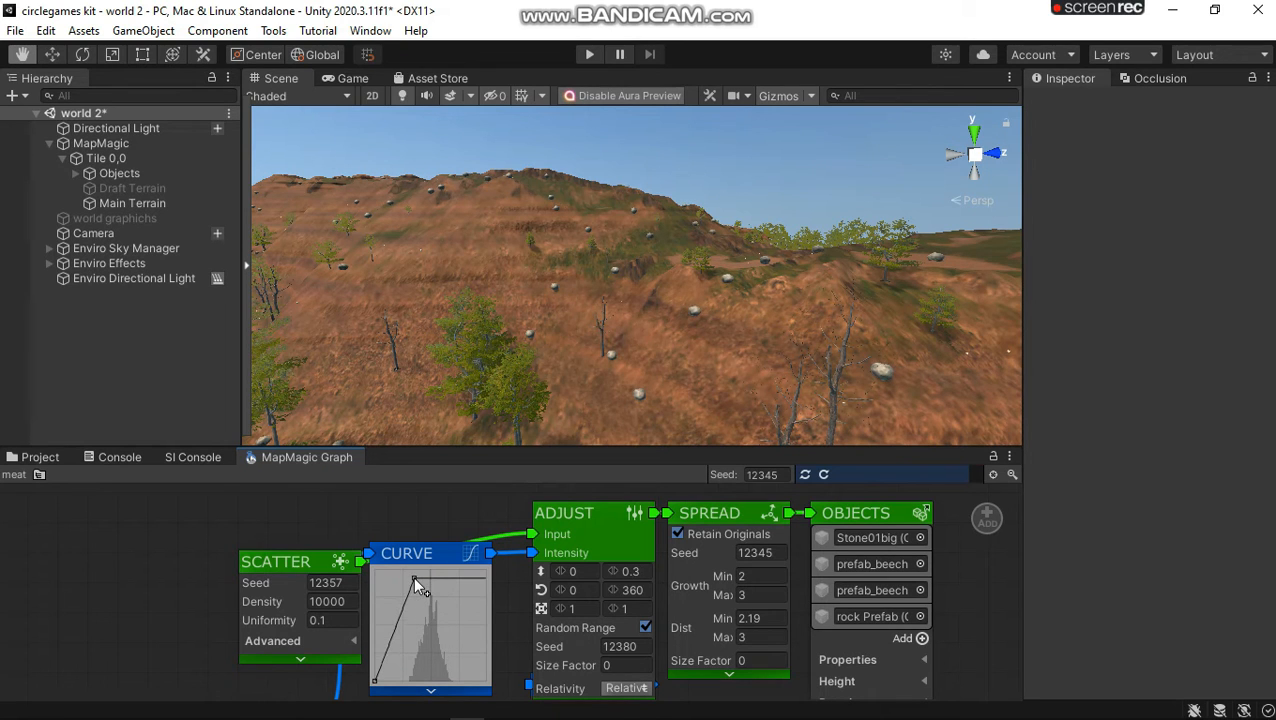
{"action": "left_click_drag", "start_coordinate": [413, 576], "coordinate": [417, 568]}
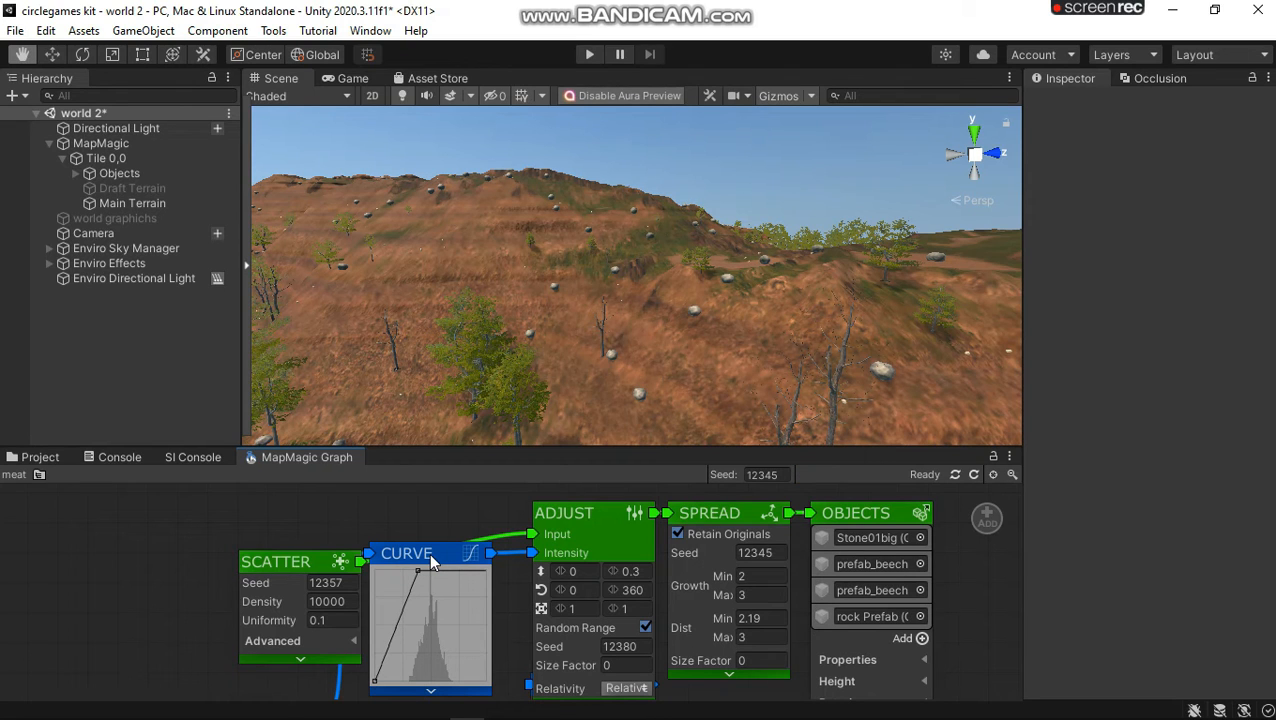
{"action": "left_click_drag", "start_coordinate": [434, 564], "coordinate": [986, 525]}
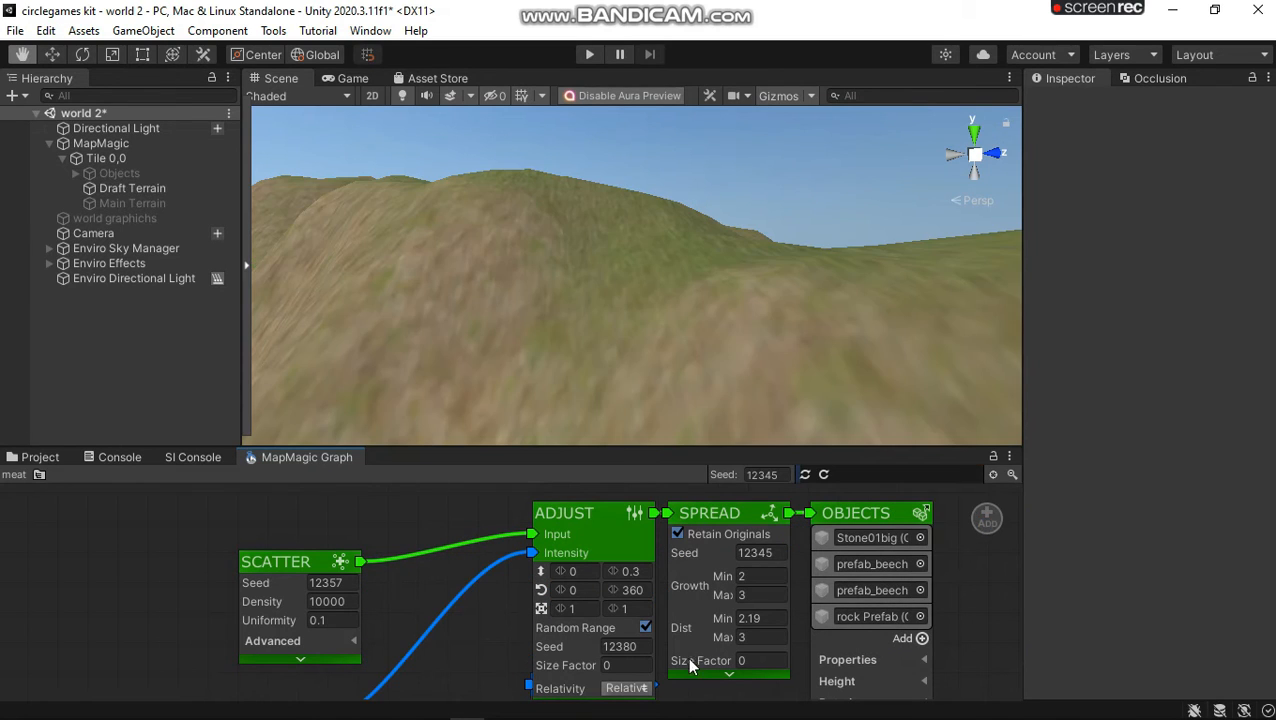
Step: Insert a Slope node into the connection feeding the Adjust node's Intensity and set its To value to 35
{"action": "left_click", "coordinate": [448, 613]}
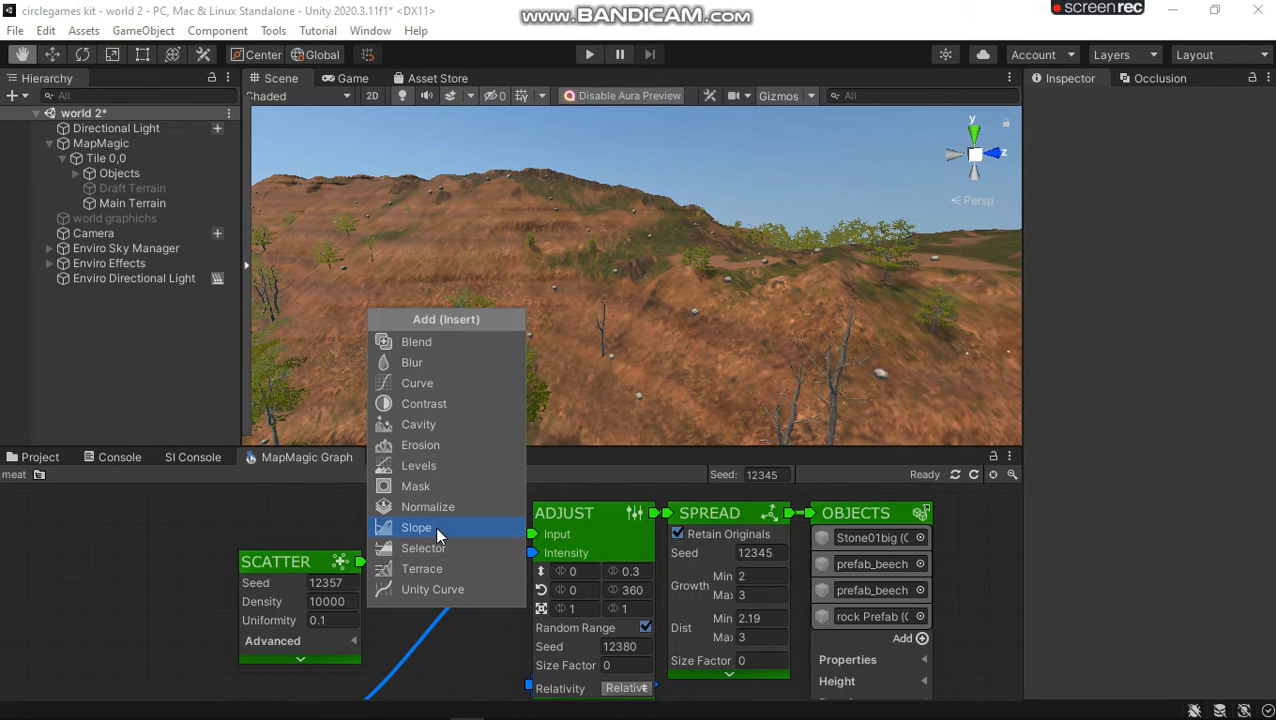
{"action": "left_click", "coordinate": [435, 527]}
{"action": "left_click_drag", "start_coordinate": [447, 612], "coordinate": [431, 555]}
{"action": "left_click", "coordinate": [462, 581]}
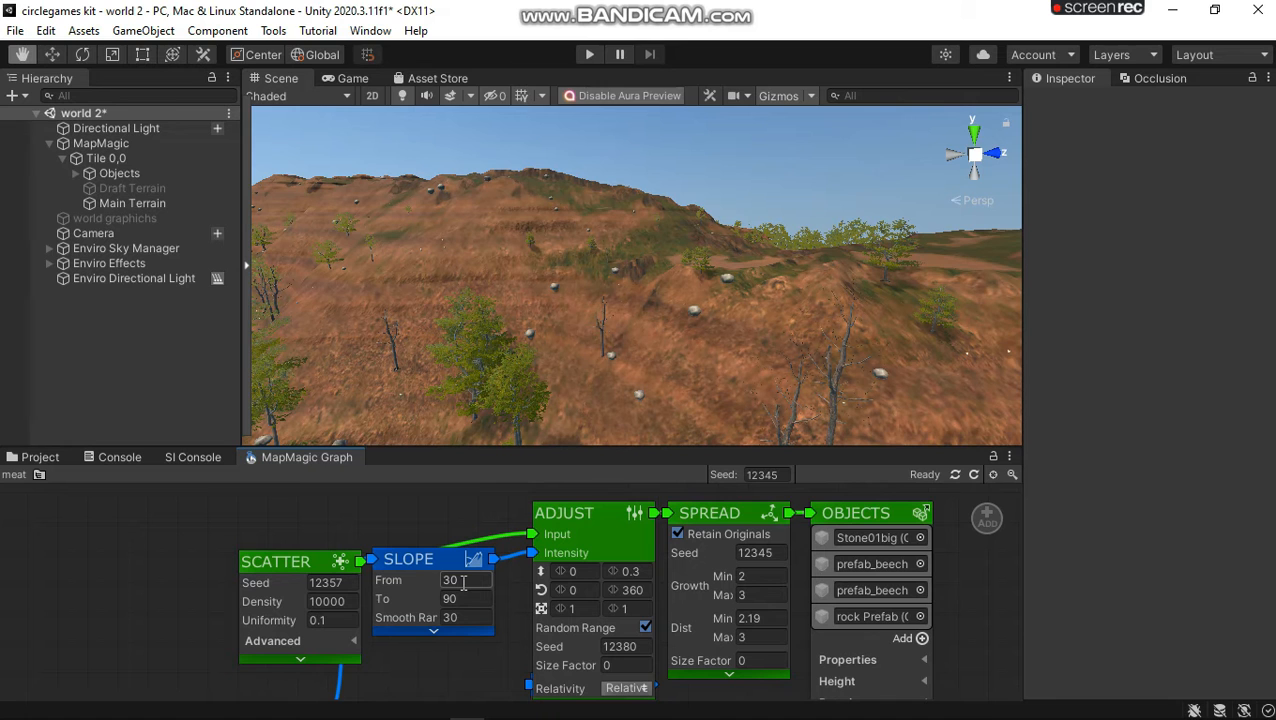
{"action": "left_click", "coordinate": [462, 598]}
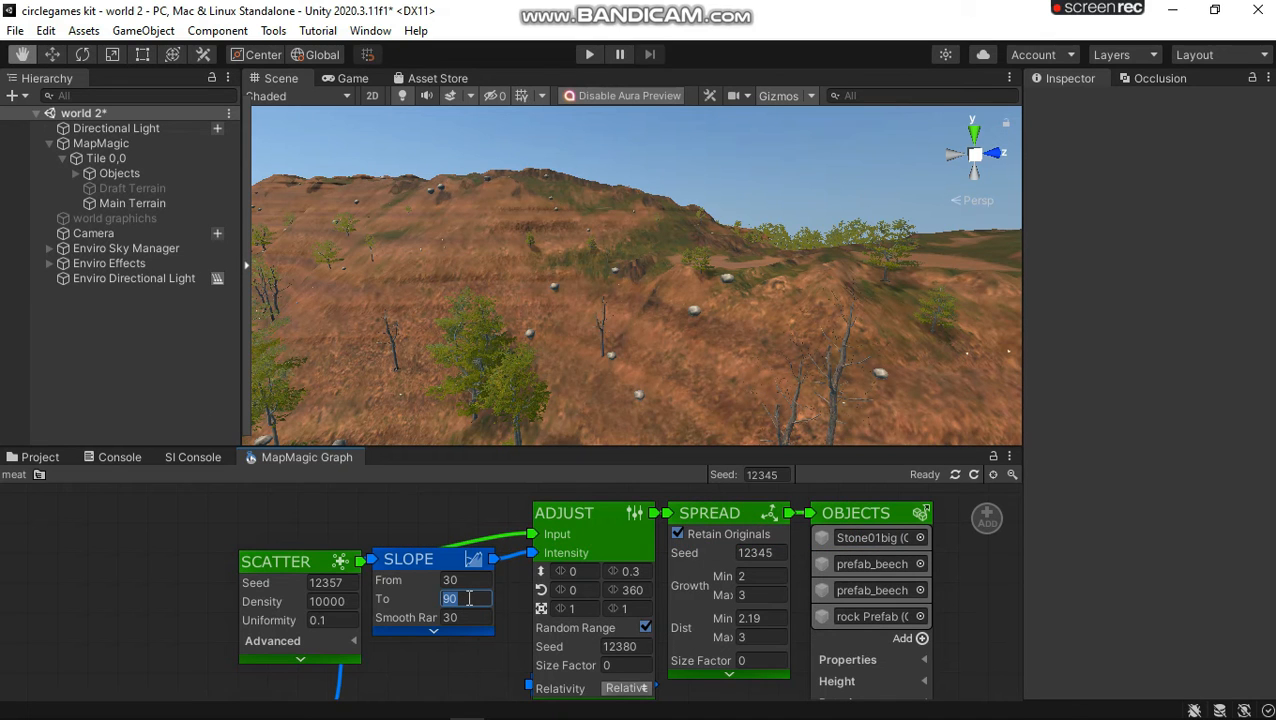
{"action": "type", "text": "35"}
Step: Check the rock placement on the steep hillside up close with the Slope node in effect
{"action": "right_click_drag", "start_coordinate": [556, 352], "coordinate": [737, 290]}
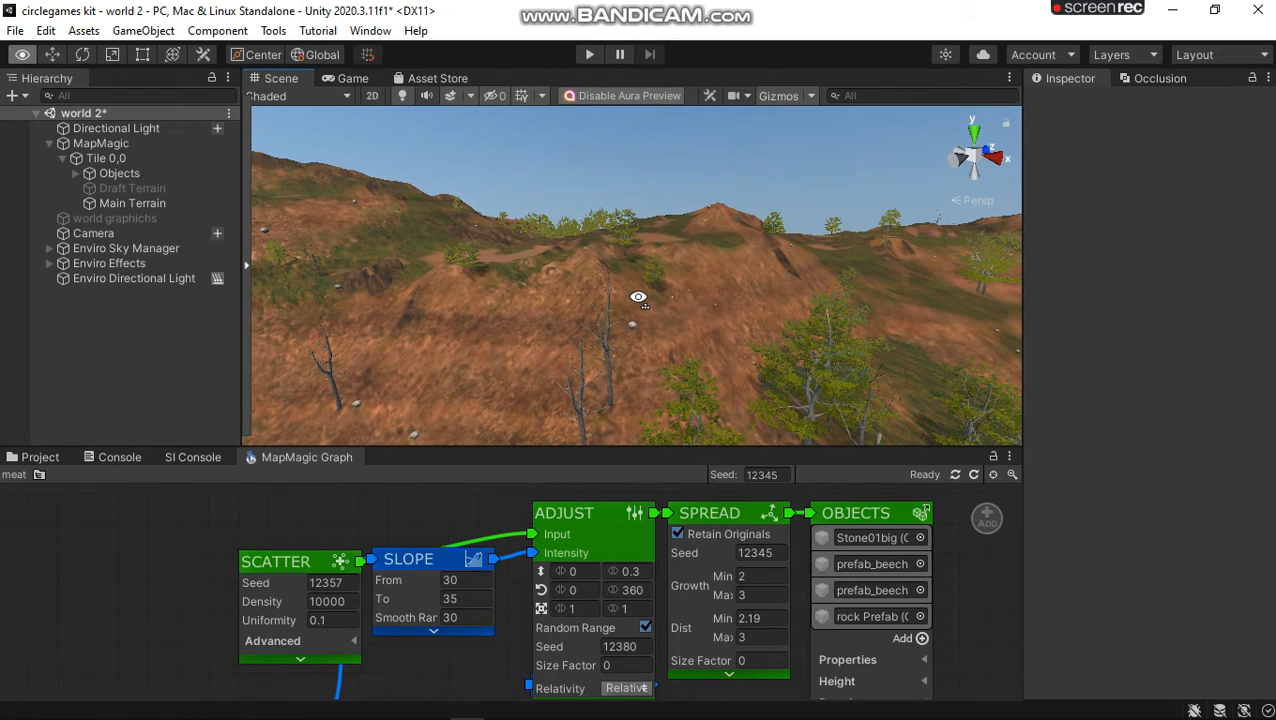
{"action": "right_click_drag", "start_coordinate": [638, 297], "coordinate": [638, 298]}
{"action": "scroll", "coordinate": [638, 298], "scroll_direction": "up", "scroll_amount": 8}
{"action": "scroll", "coordinate": [638, 298], "scroll_direction": "up", "scroll_amount": 2}
{"action": "scroll", "coordinate": [638, 298], "scroll_direction": "down", "scroll_amount": 6}
{"action": "right_click_drag", "start_coordinate": [638, 298], "coordinate": [508, 505]}
Step: Move the Slope node down, insert a Slide node between Scatter and Adjust, and connect the terrain output to its Stratum input
{"action": "left_click_drag", "start_coordinate": [432, 555], "coordinate": [440, 627]}
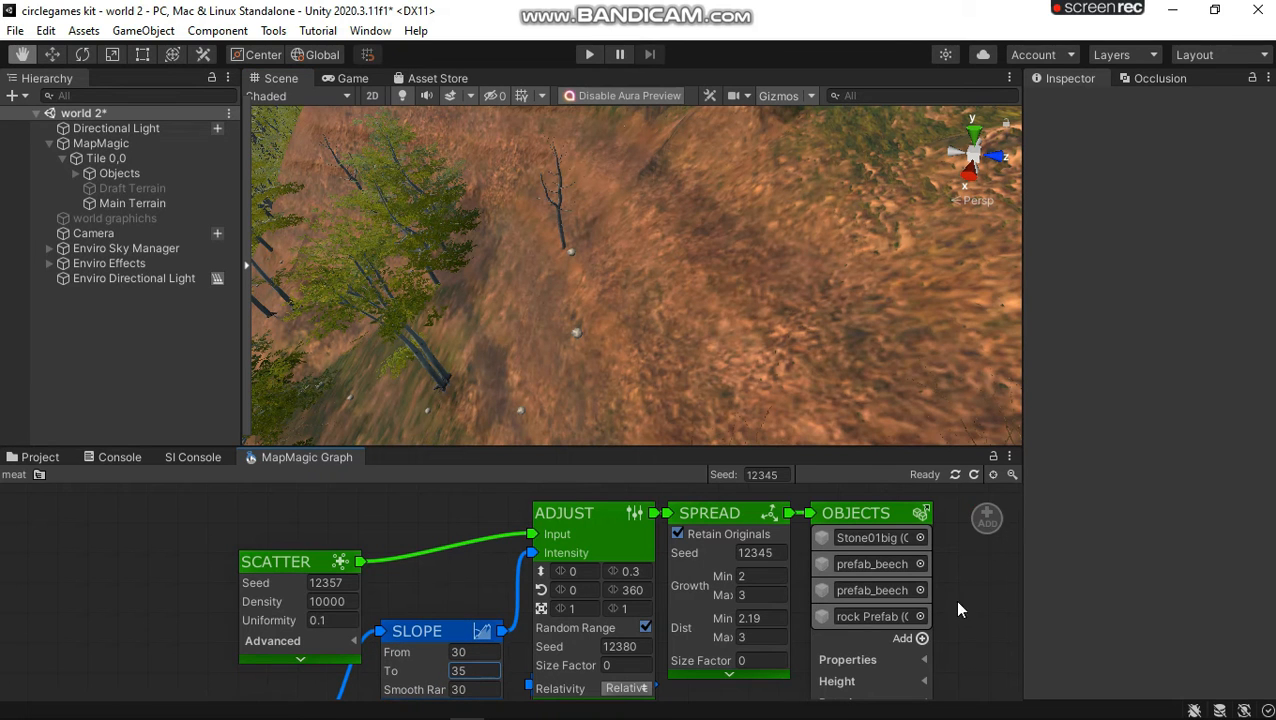
{"action": "left_click", "coordinate": [424, 559]}
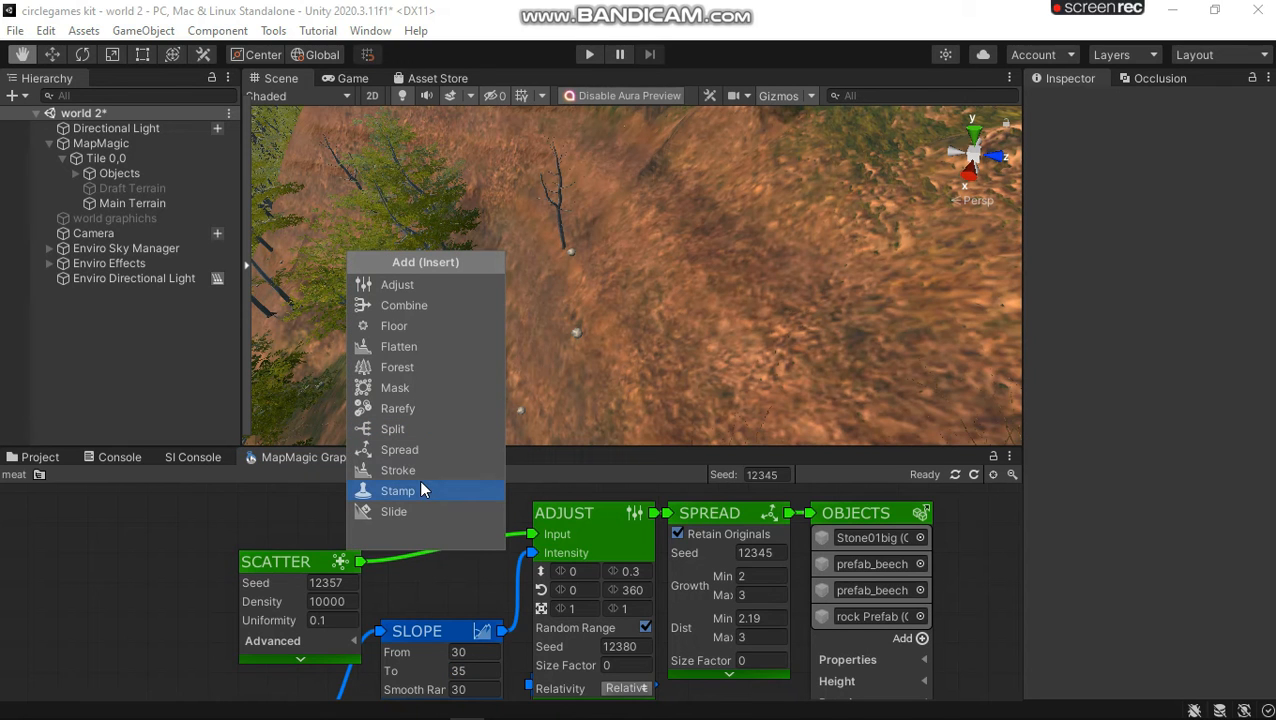
{"action": "left_click", "coordinate": [416, 508]}
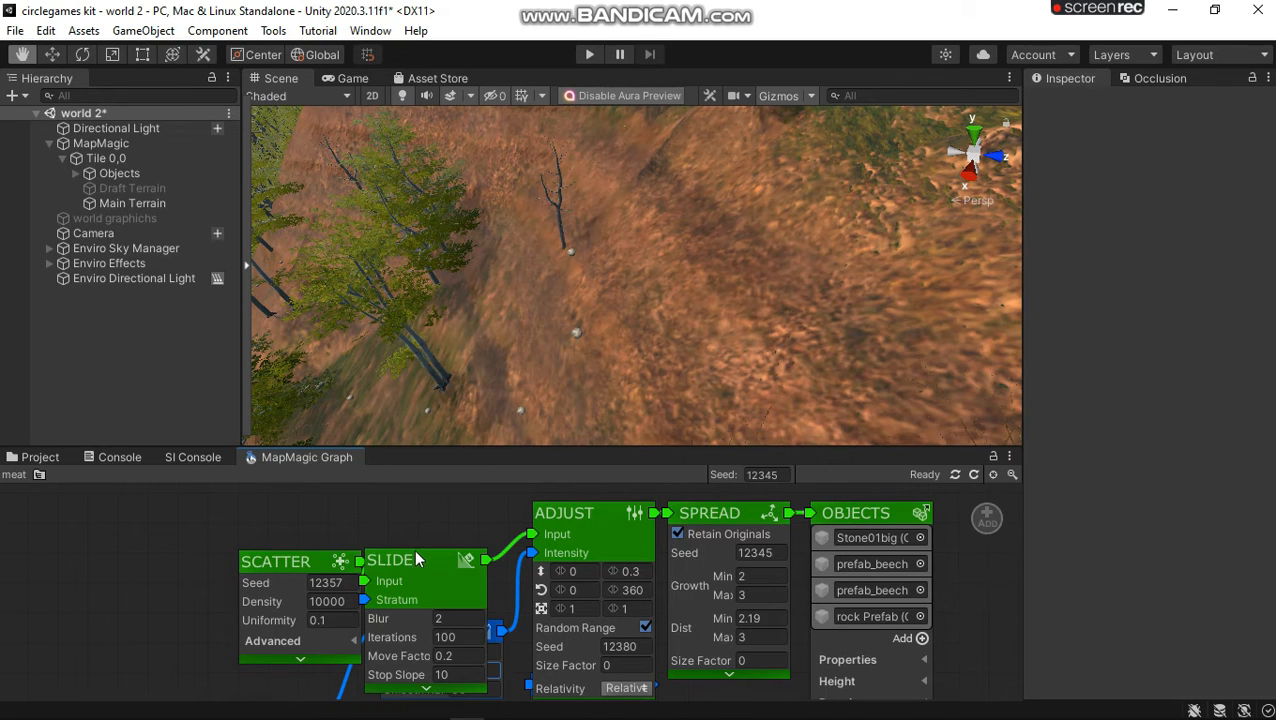
{"action": "left_click_drag", "start_coordinate": [418, 560], "coordinate": [441, 516]}
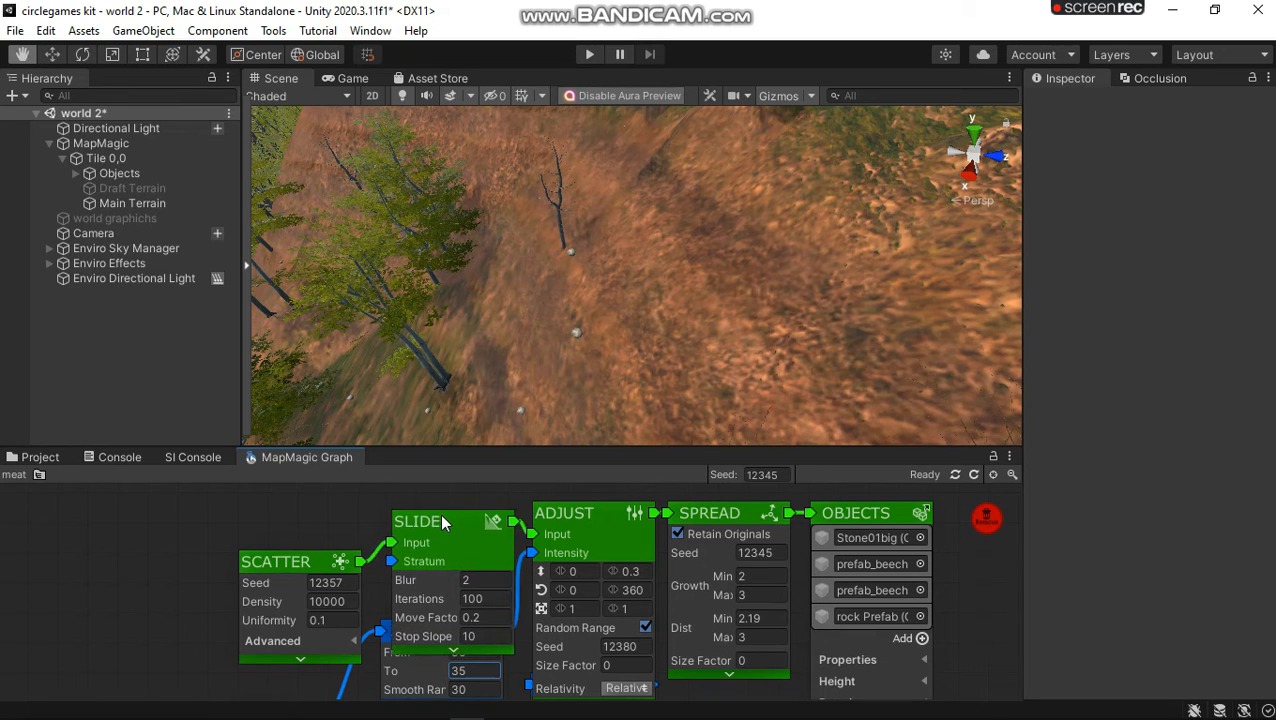
{"action": "middle_click_drag", "start_coordinate": [214, 634], "coordinate": [215, 545]}
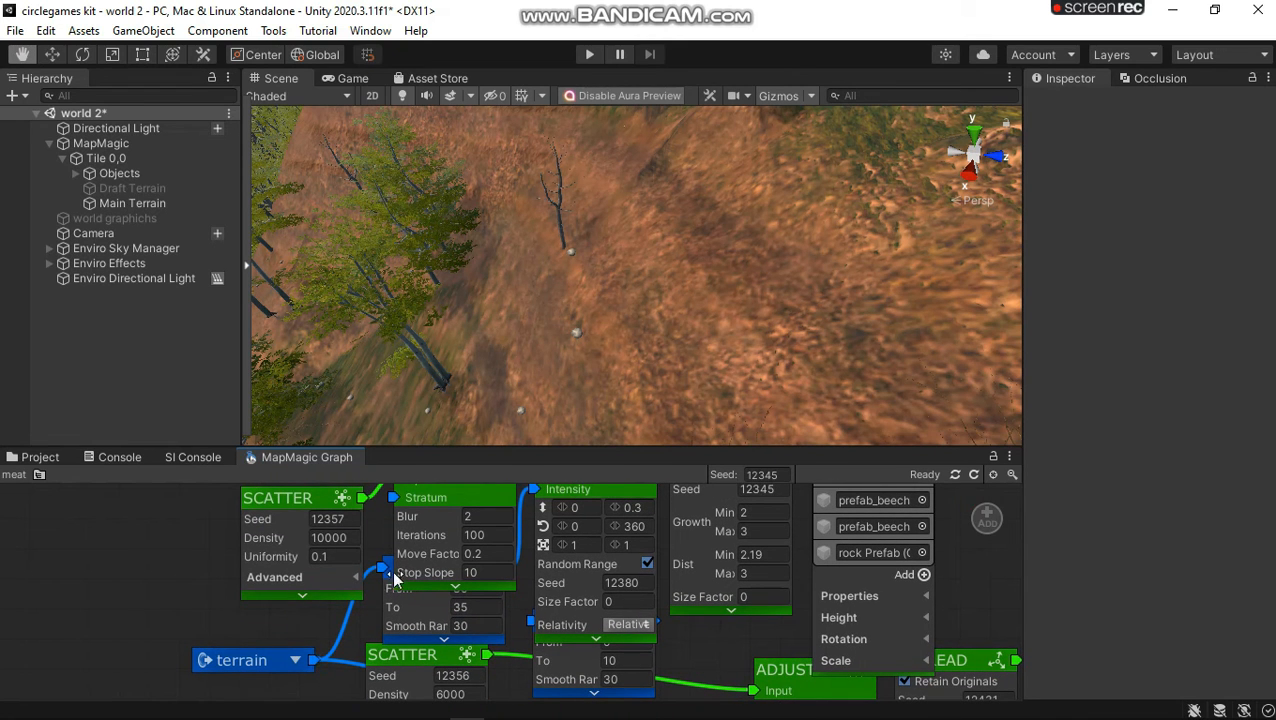
{"action": "left_click_drag", "start_coordinate": [391, 498], "coordinate": [392, 498]}
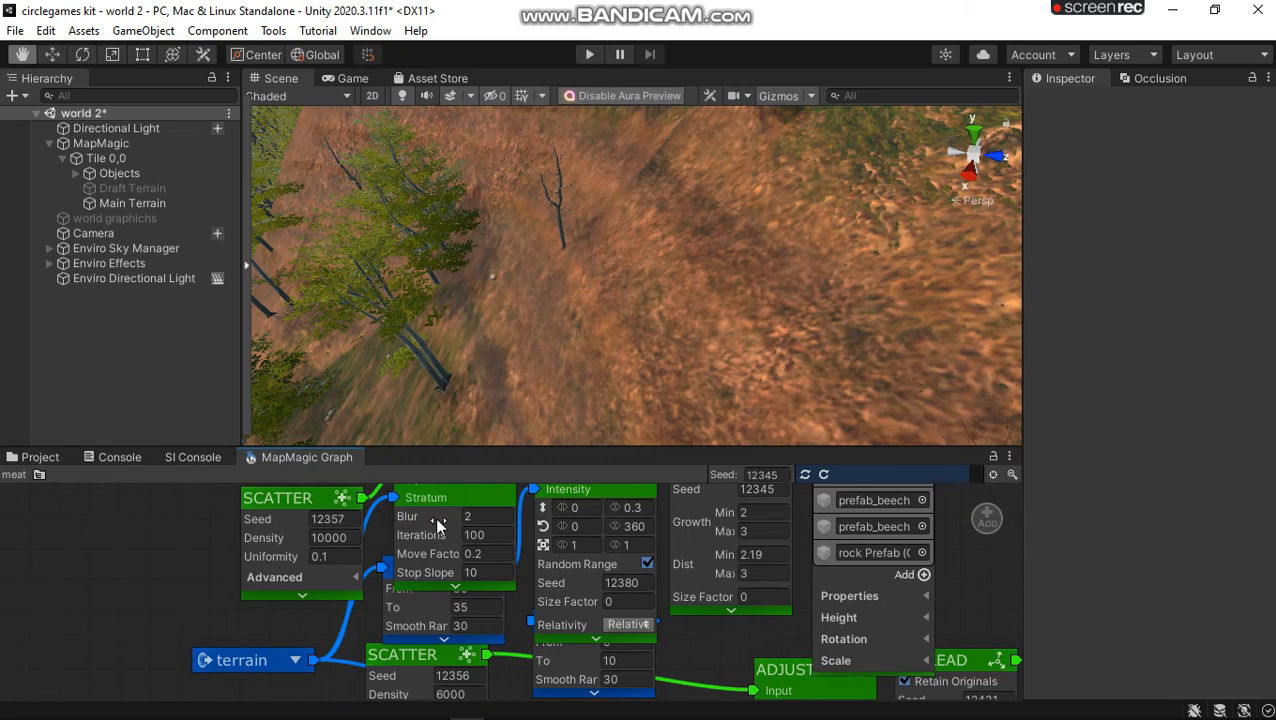
Step: Survey the hills and valley paths to examine how the Slide node affects the rock distribution
{"action": "right_click_drag", "start_coordinate": [616, 177], "coordinate": [272, 408]}
{"action": "right_click_drag", "start_coordinate": [135, 404], "coordinate": [1272, 402]}
{"action": "right_click_drag", "start_coordinate": [25, 378], "coordinate": [660, 229]}
{"action": "middle_click_drag", "start_coordinate": [660, 229], "coordinate": [1, 516]}
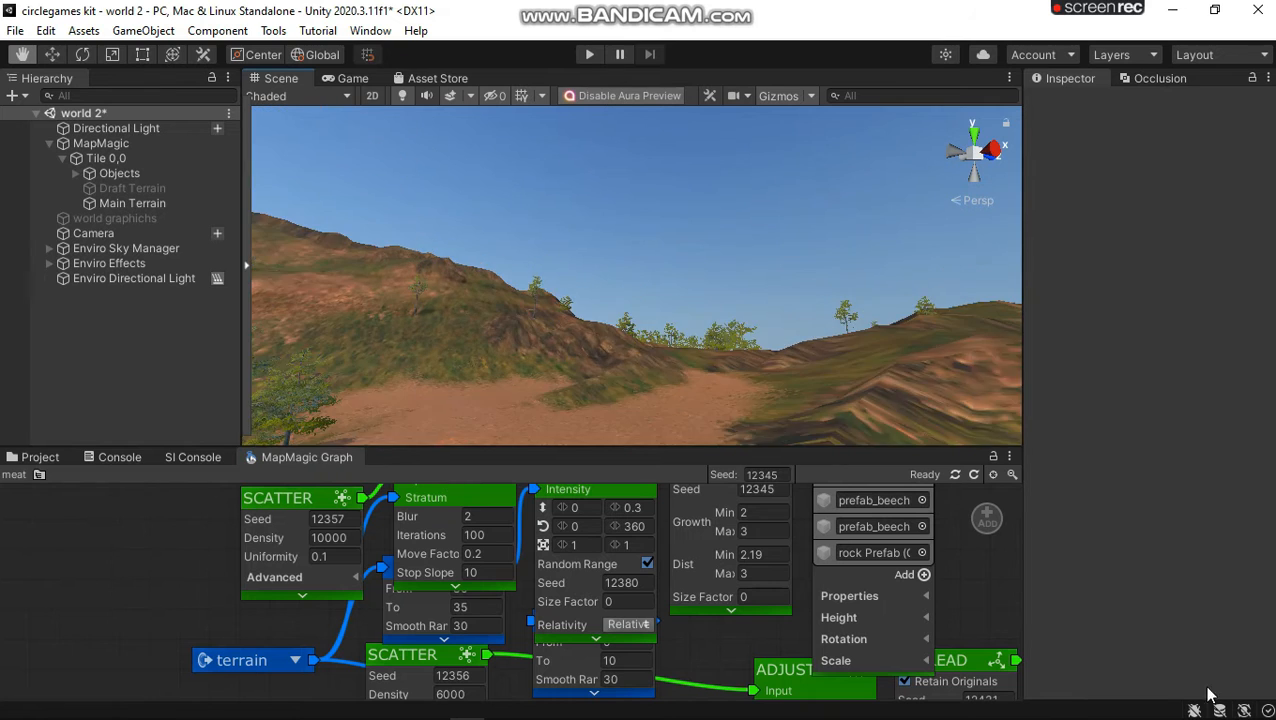
{"action": "right_click_drag", "start_coordinate": [661, 199], "coordinate": [626, 327]}
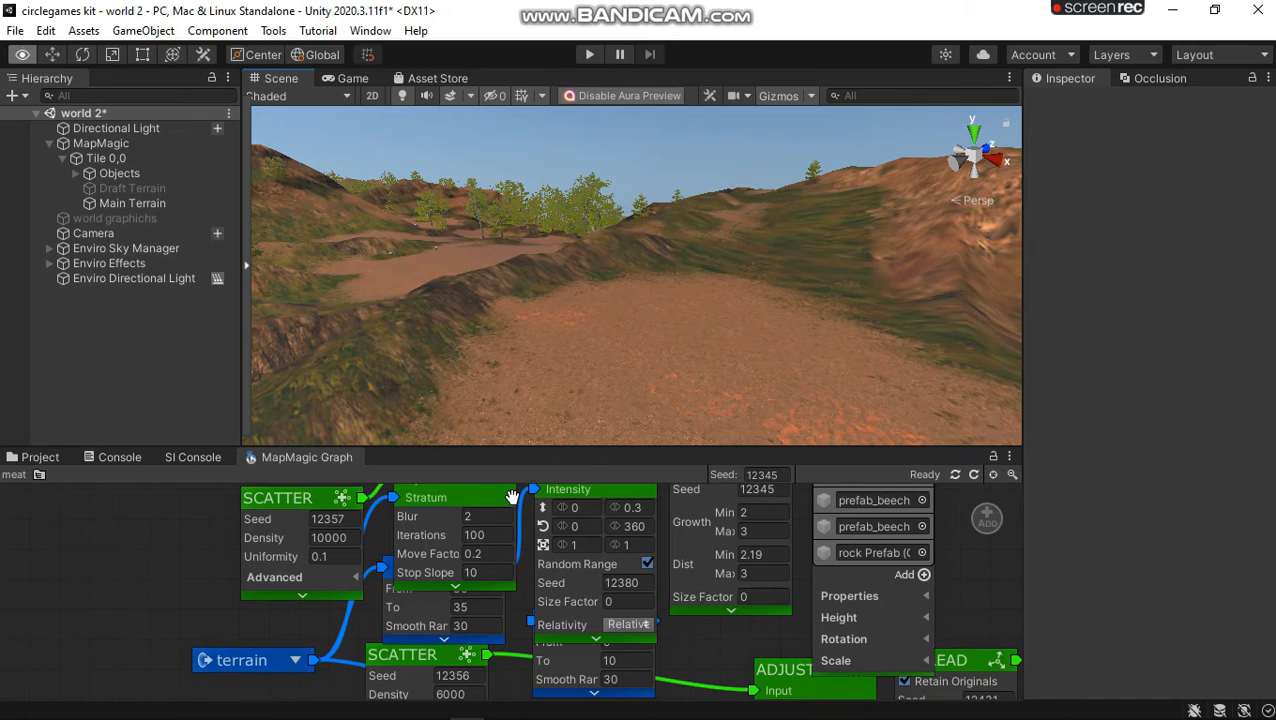
{"action": "right_click_drag", "start_coordinate": [512, 497], "coordinate": [438, 499]}
{"action": "middle_click_drag", "start_coordinate": [179, 529], "coordinate": [153, 590]}
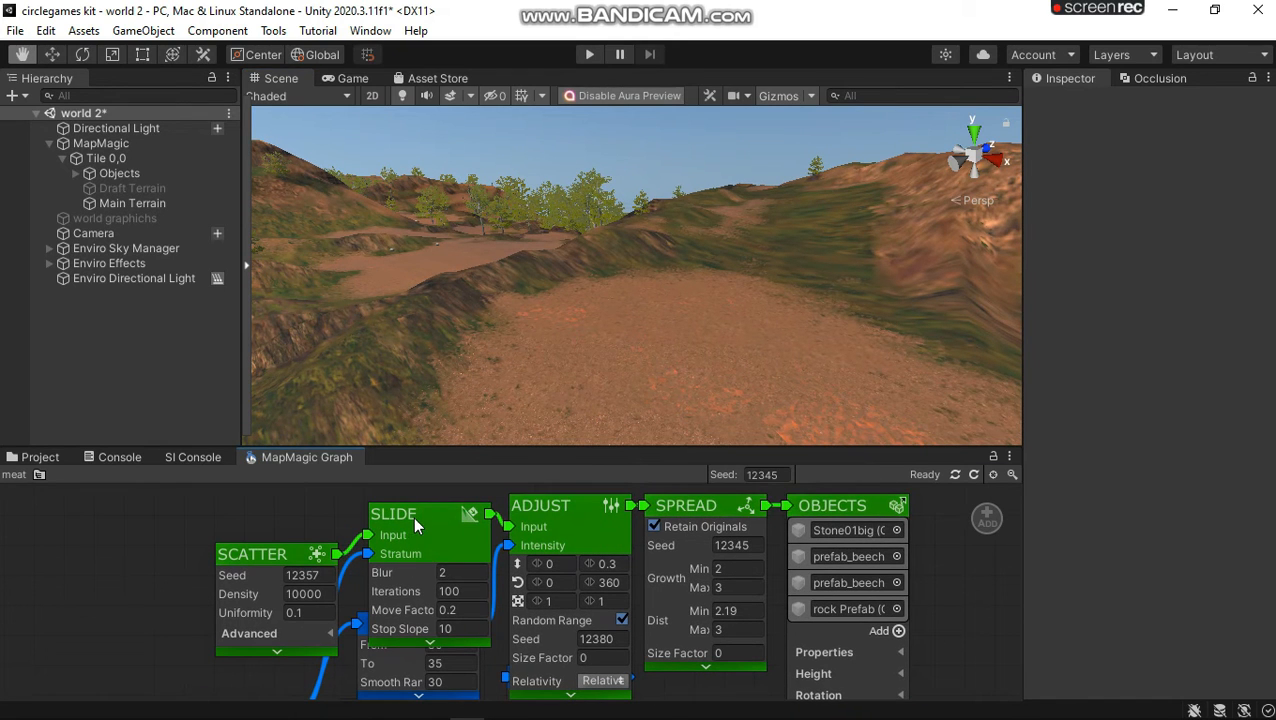
Step: Remove the Slide node from the graph and reconnect the Scatter output directly to the Adjust node's Input
{"action": "left_click_drag", "start_coordinate": [409, 605], "coordinate": [389, 583]}
{"action": "left_click_drag", "start_coordinate": [441, 522], "coordinate": [992, 527]}
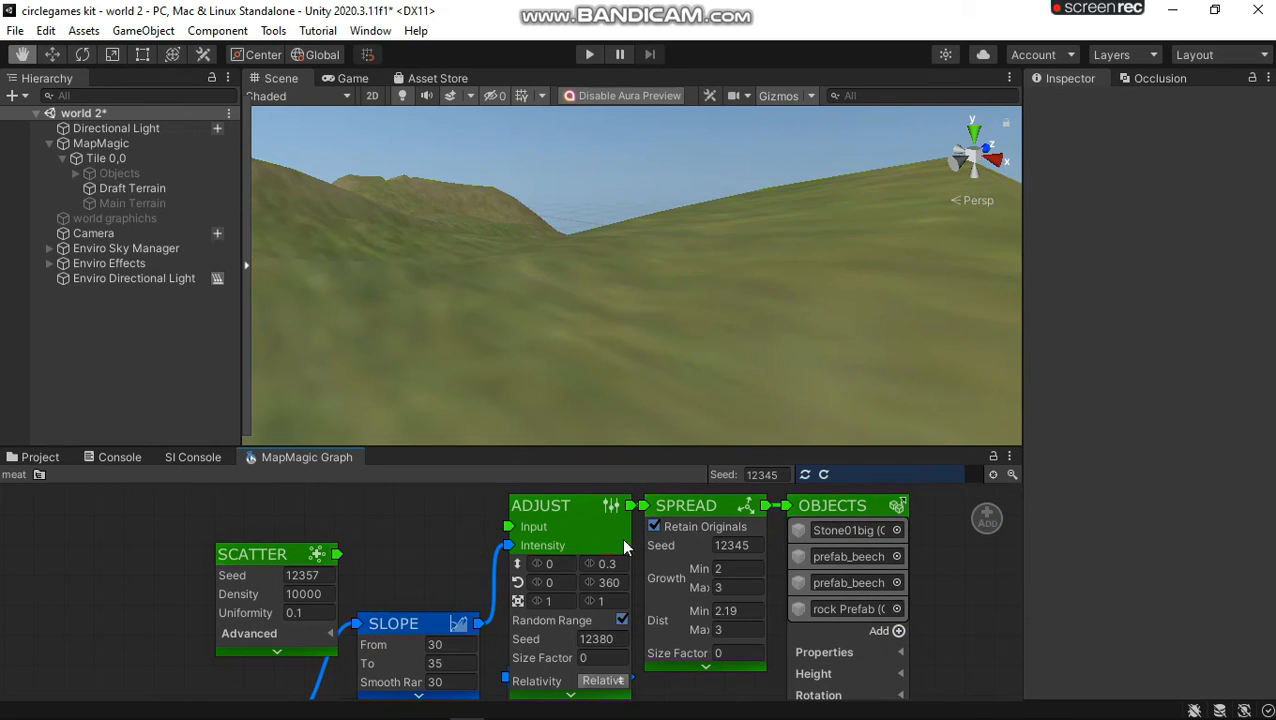
{"action": "left_click_drag", "start_coordinate": [378, 626], "coordinate": [366, 596]}
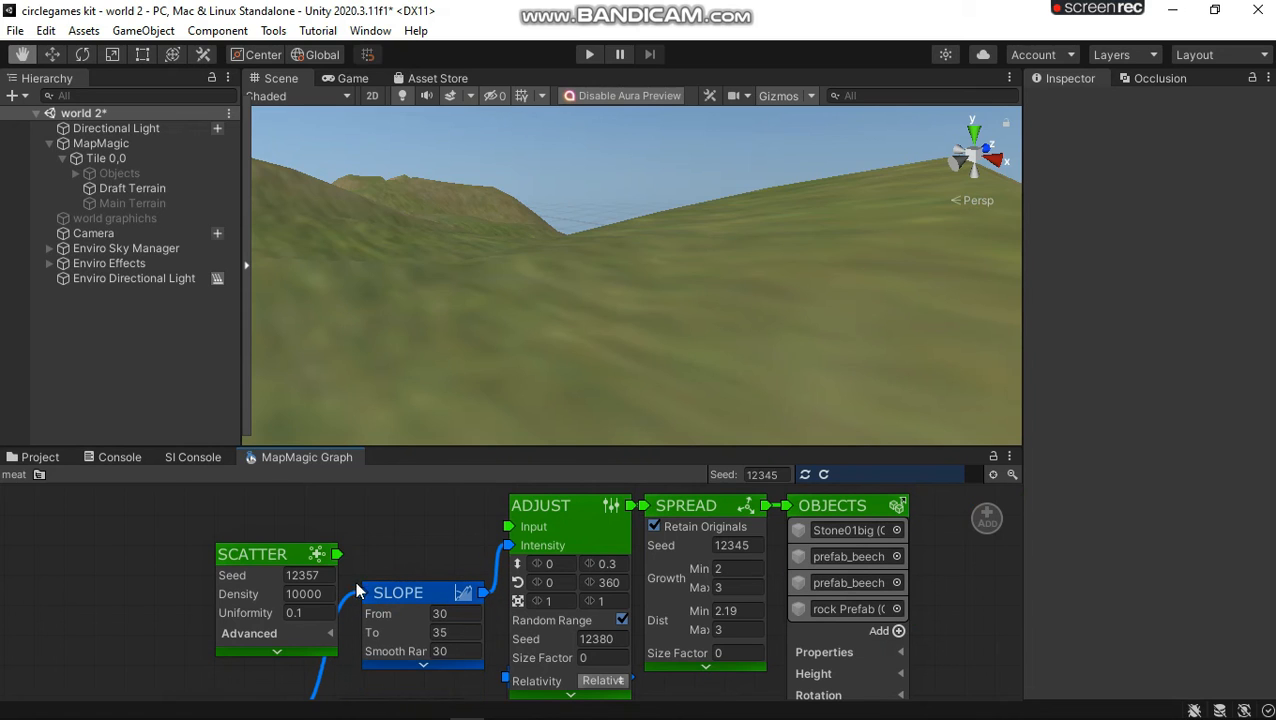
{"action": "left_click_drag", "start_coordinate": [338, 555], "coordinate": [510, 527]}
Step: Set the Slope node's From value to 20 and its To value to 23
{"action": "left_click_drag", "start_coordinate": [429, 598], "coordinate": [434, 577]}
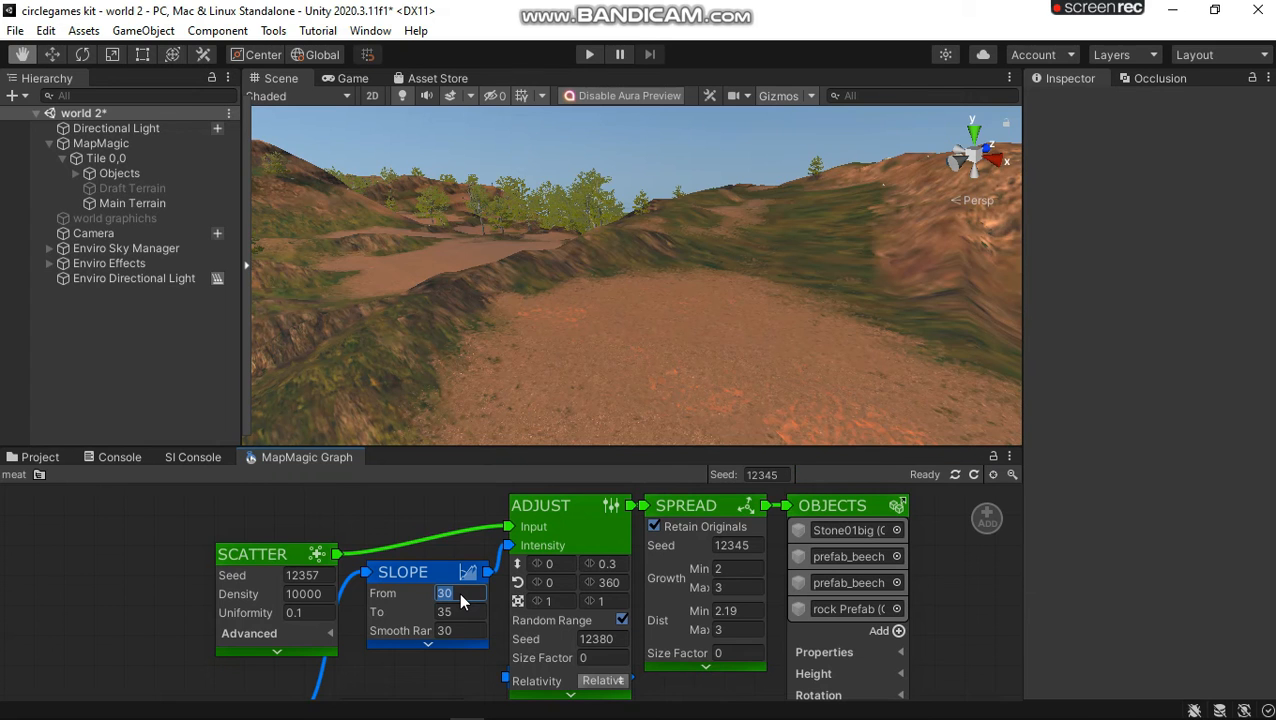
{"action": "left_click", "coordinate": [450, 611]}
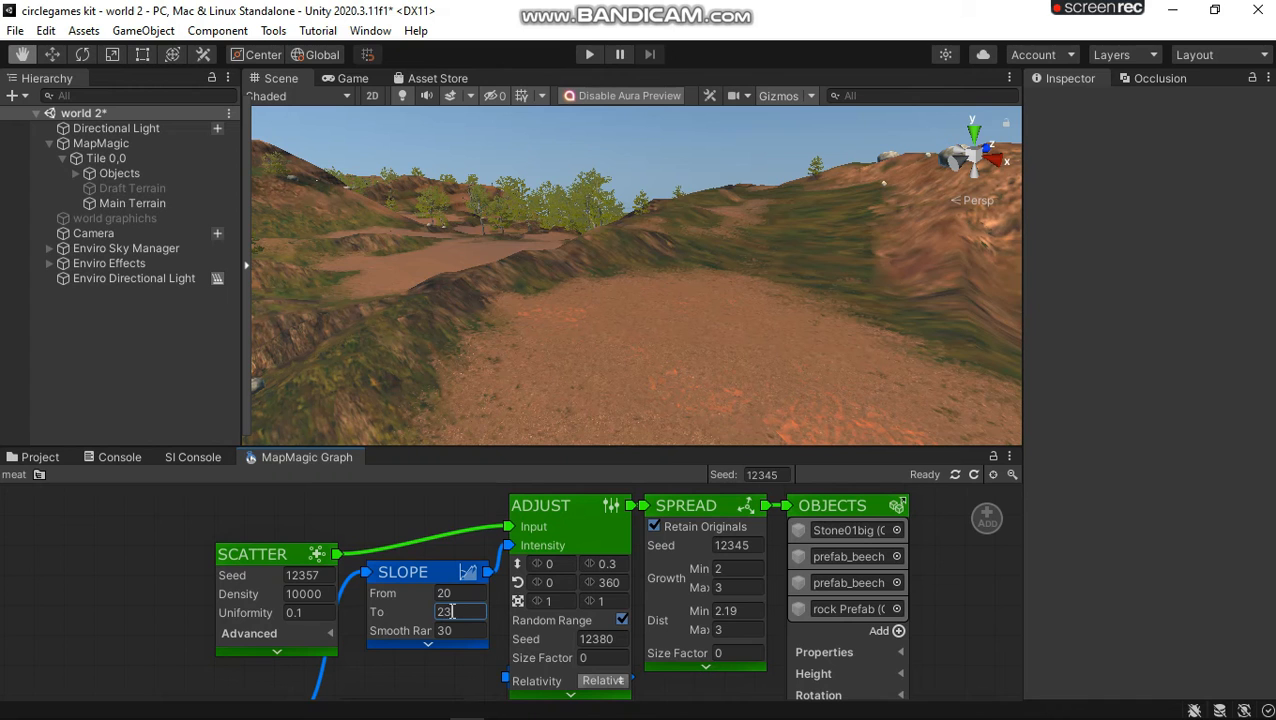
Step: Inspect the hillsides from several distances to examine the rock placement produced by the Slope node alone
{"action": "left_click_drag", "start_coordinate": [622, 292], "coordinate": [501, 307], "text": "alt"}
{"action": "right_click_drag", "start_coordinate": [501, 307], "coordinate": [453, 308]}
{"action": "scroll", "coordinate": [488, 272], "scroll_direction": "up", "scroll_amount": 6}
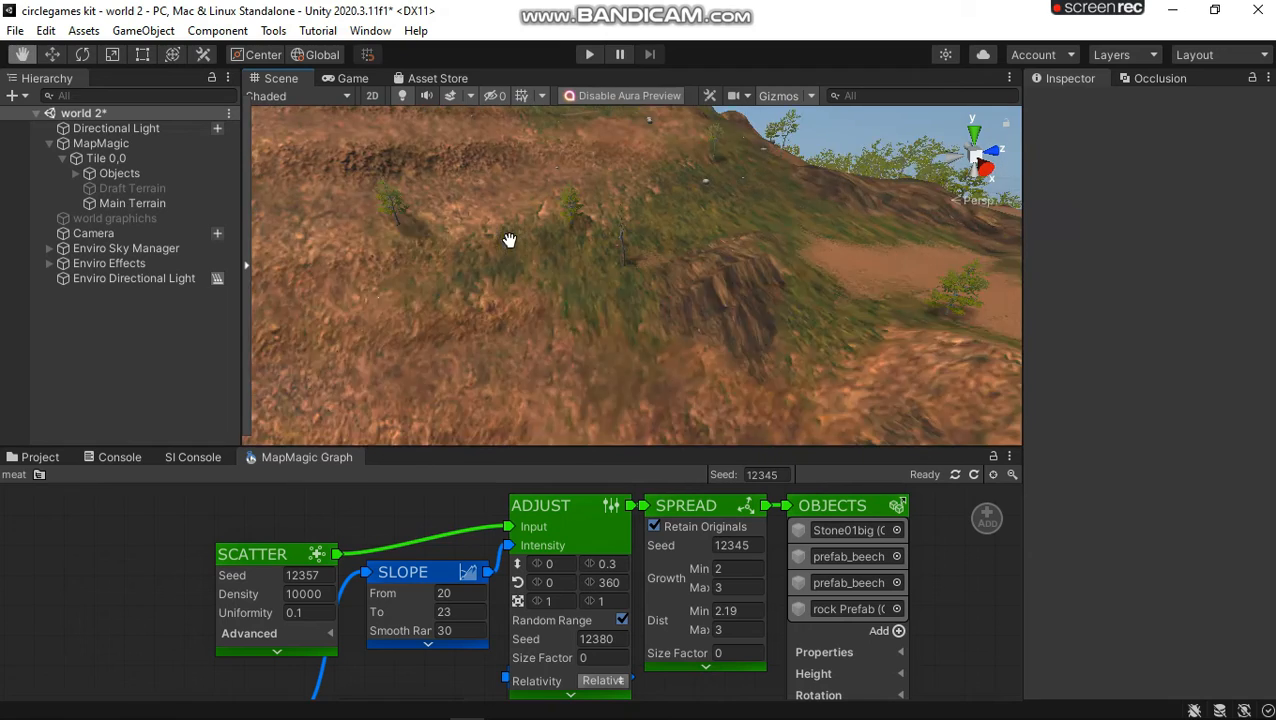
{"action": "right_click_drag", "start_coordinate": [509, 240], "coordinate": [429, 303]}
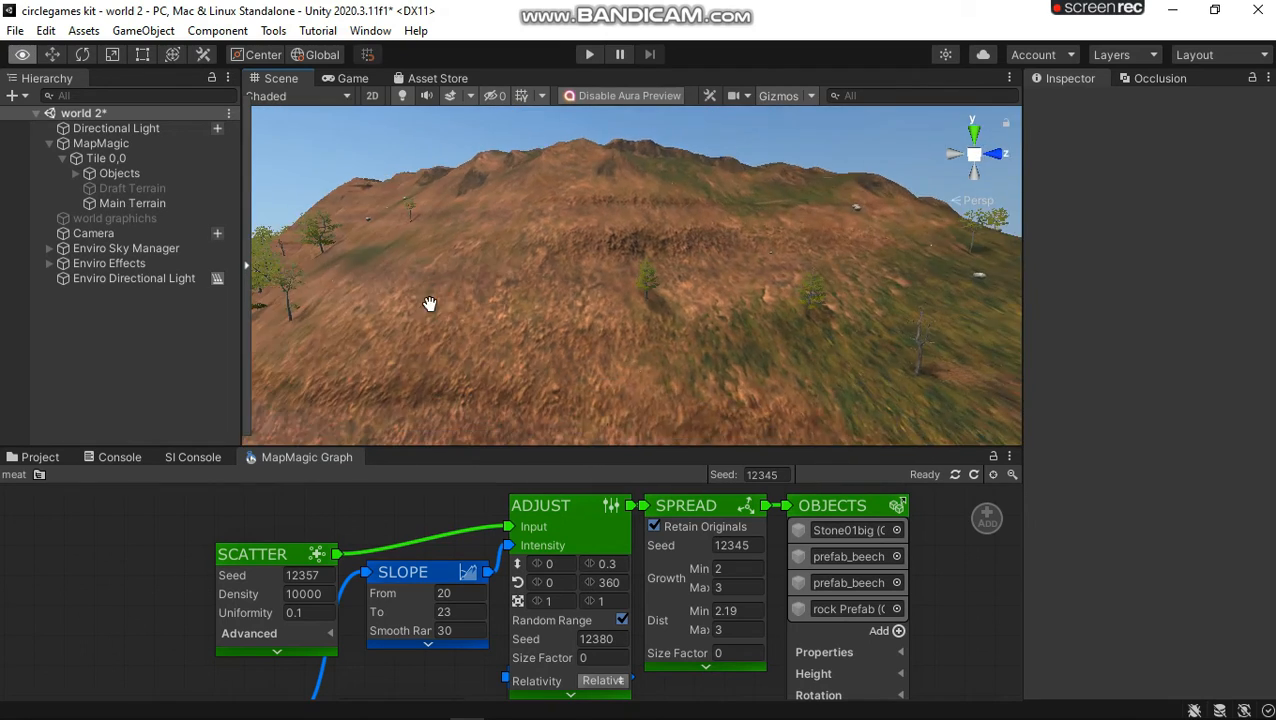
{"action": "scroll", "coordinate": [455, 294], "scroll_direction": "down", "scroll_amount": 8}
{"action": "scroll", "coordinate": [538, 265], "scroll_direction": "down", "scroll_amount": 4}
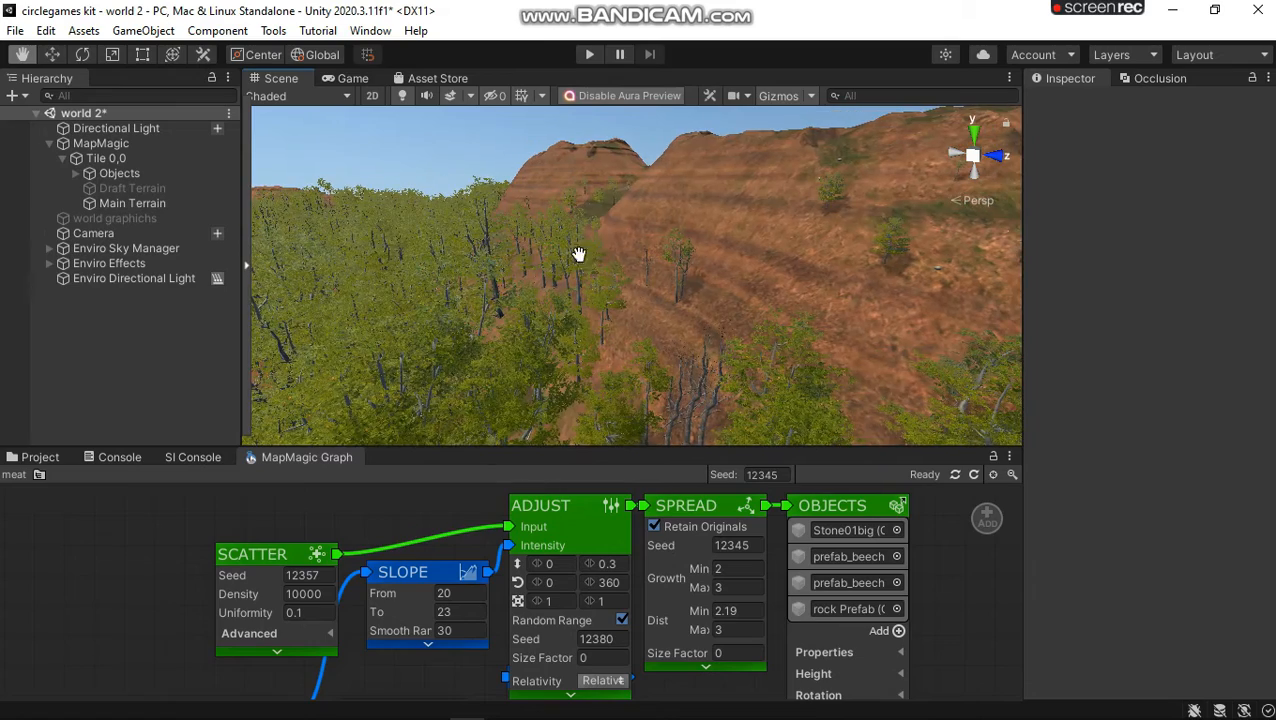
{"action": "right_click_drag", "start_coordinate": [578, 254], "coordinate": [744, 254]}
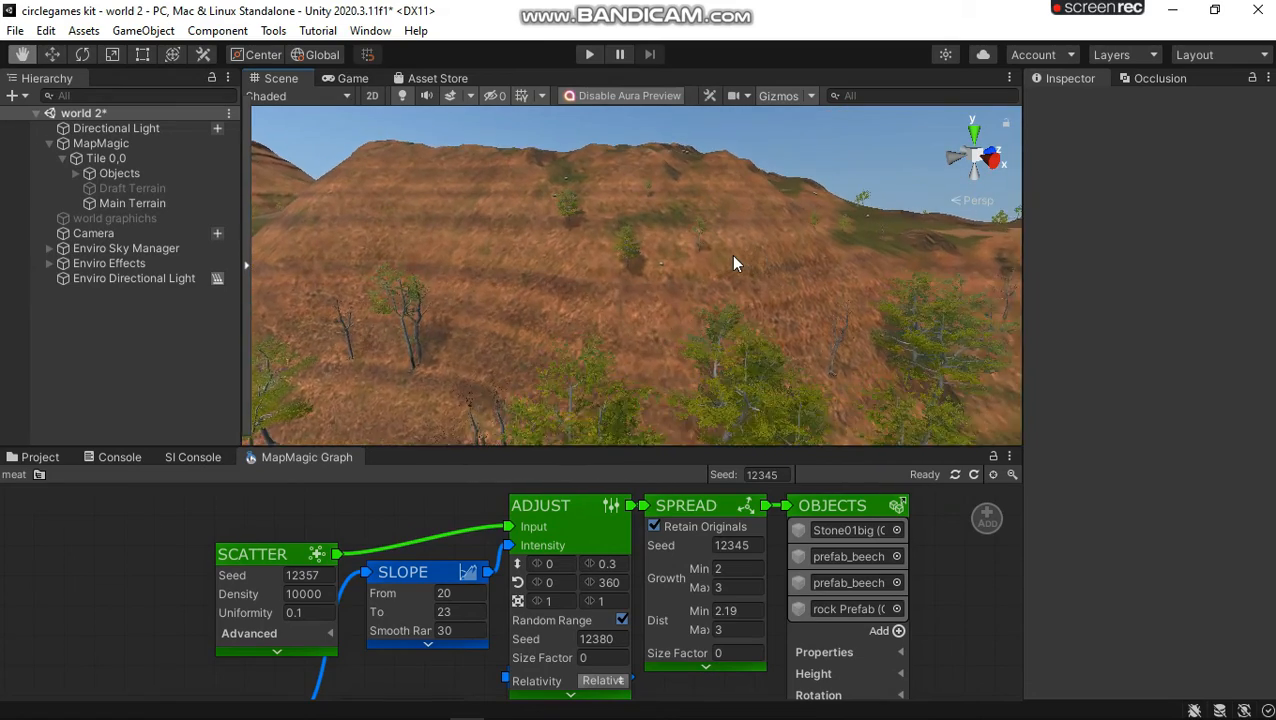
{"action": "scroll", "coordinate": [733, 262], "scroll_direction": "up", "scroll_amount": 10}
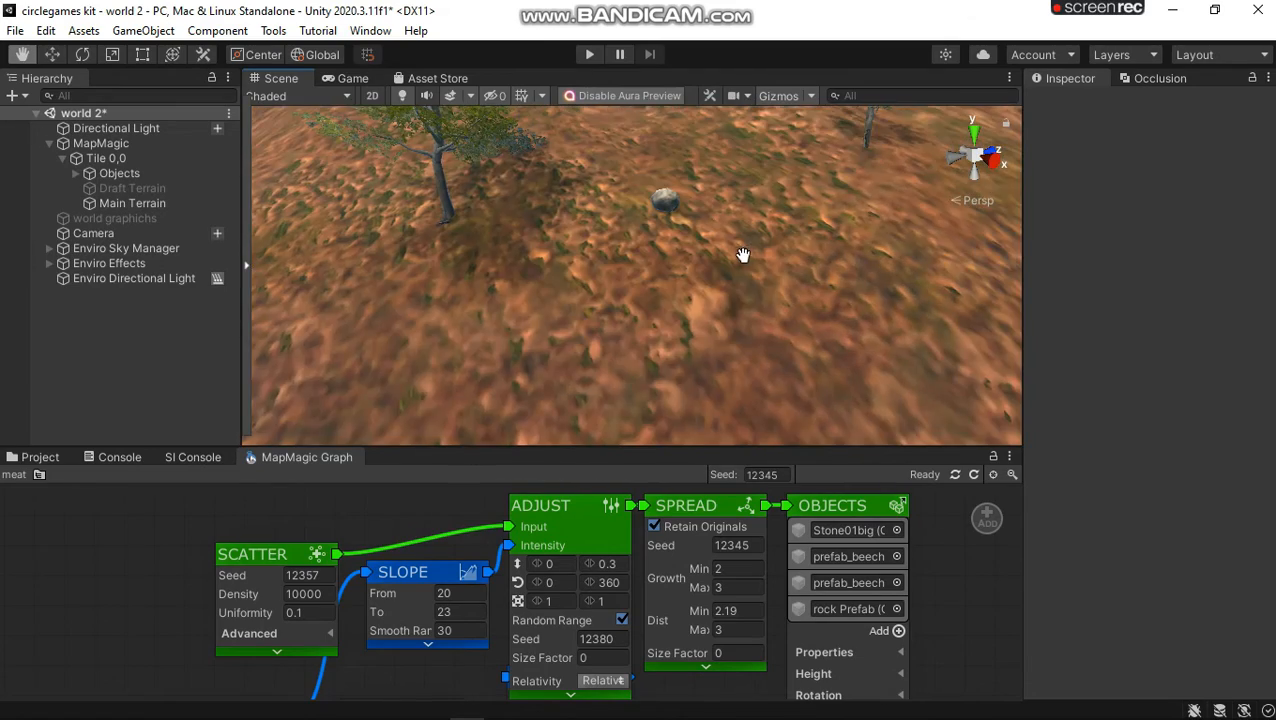
{"action": "scroll", "coordinate": [720, 256], "scroll_direction": "up", "scroll_amount": 3}
{"action": "right_click_drag", "start_coordinate": [695, 256], "coordinate": [752, 142]}
{"action": "scroll", "coordinate": [757, 231], "scroll_direction": "up", "scroll_amount": 5}
{"action": "right_click_drag", "start_coordinate": [757, 231], "coordinate": [655, 333]}
Step: Remove the Slope node from the connection feeding the Adjust node's Intensity
{"action": "left_click_drag", "start_coordinate": [404, 572], "coordinate": [982, 517]}
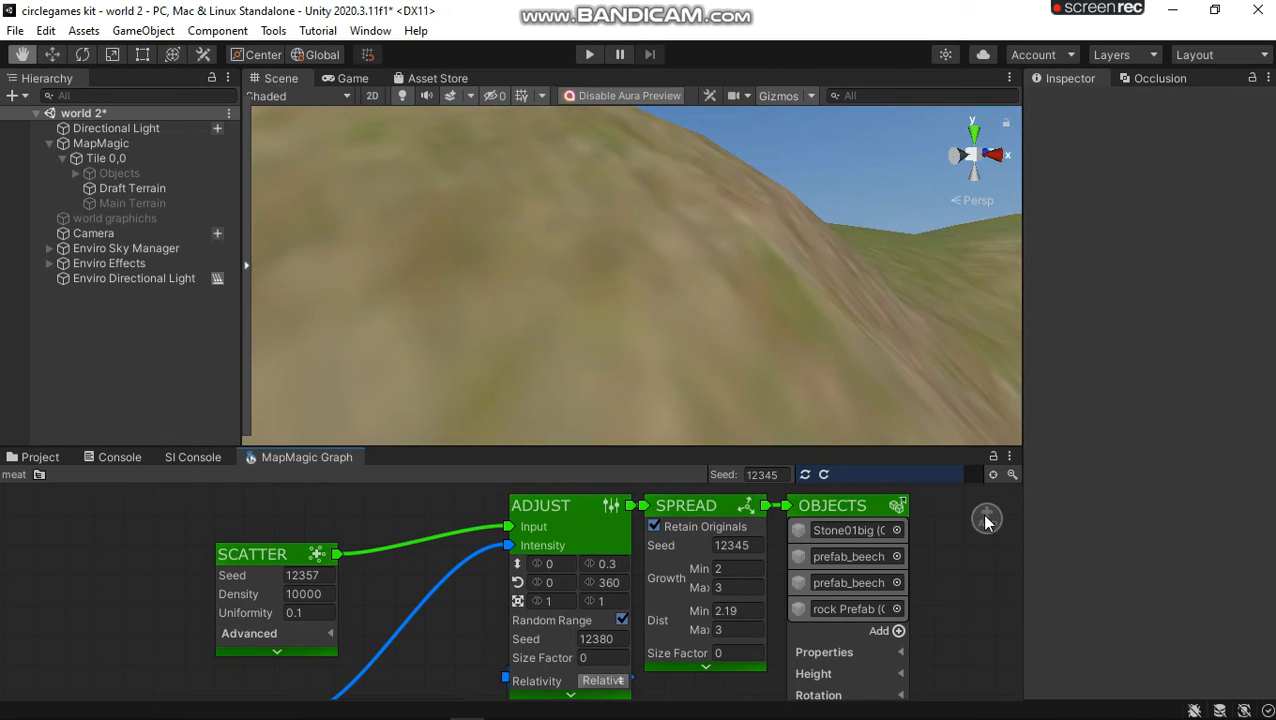
{"action": "left_click", "coordinate": [417, 590]}
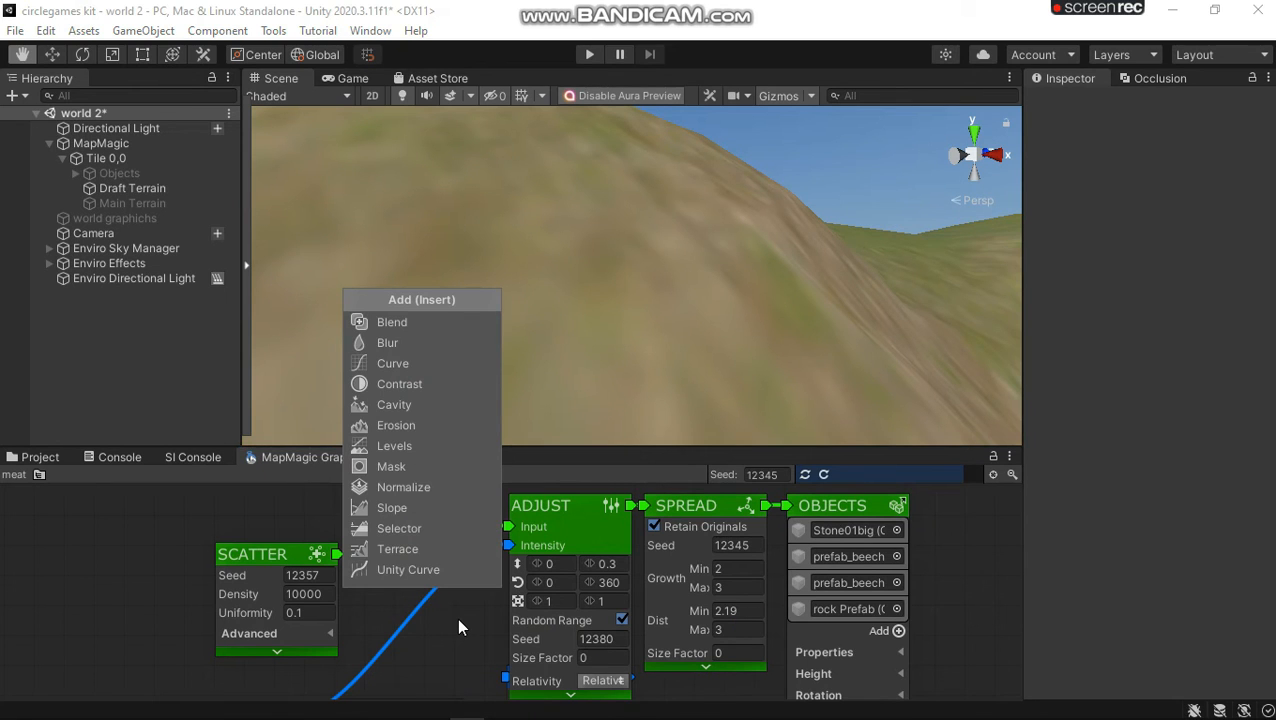
{"action": "left_click", "coordinate": [457, 617]}
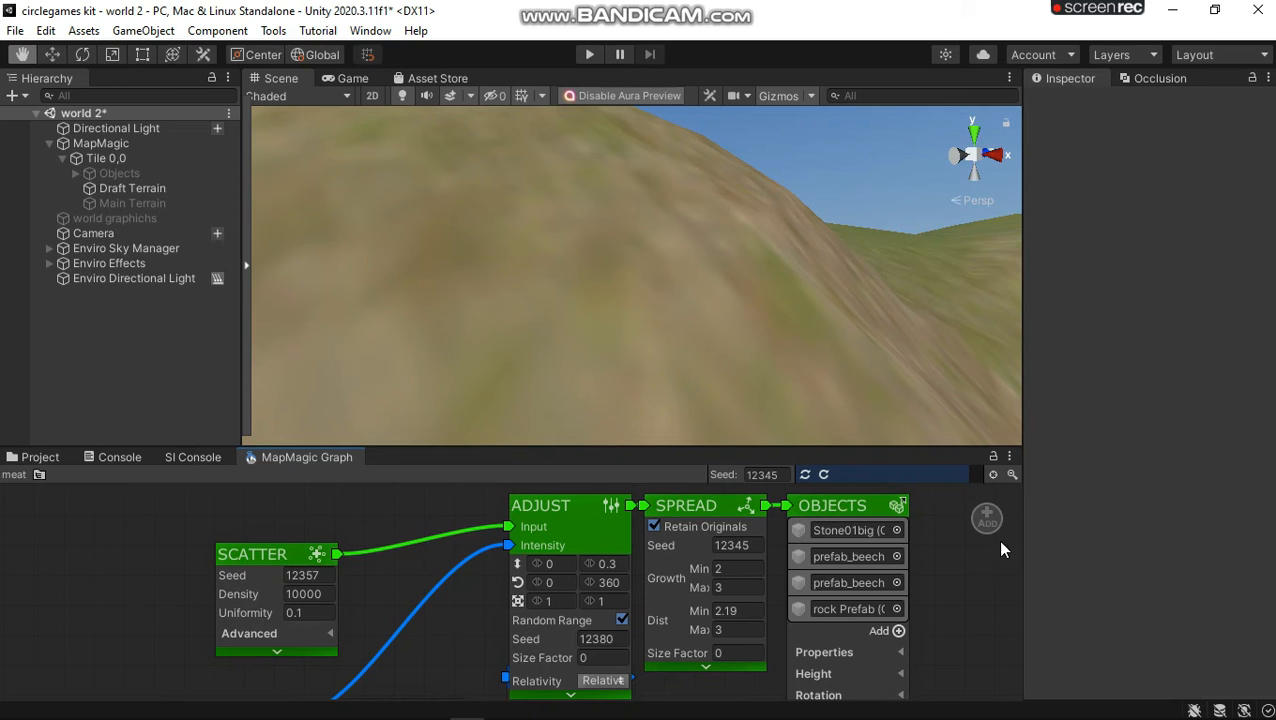
Step: Insert a Slide node between Scatter and Adjust, and connect the terrain output to its Stratum input
{"action": "left_click", "coordinate": [422, 535]}
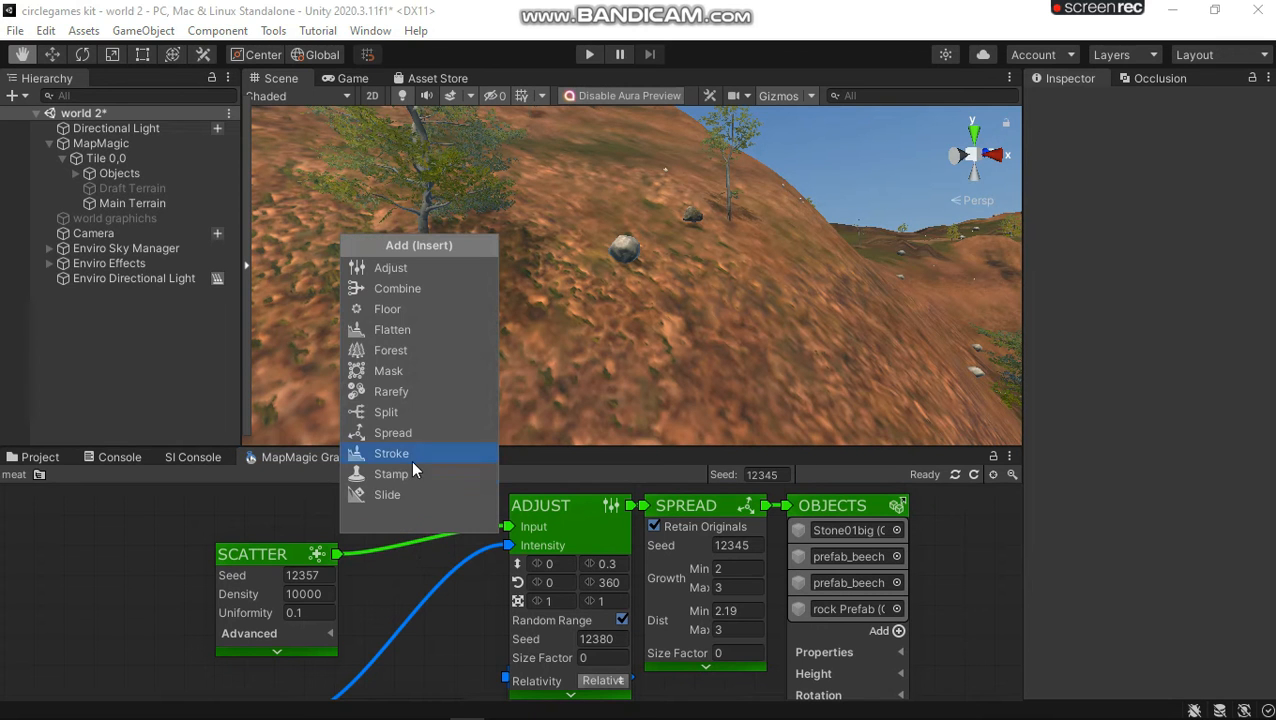
{"action": "left_click", "coordinate": [406, 490]}
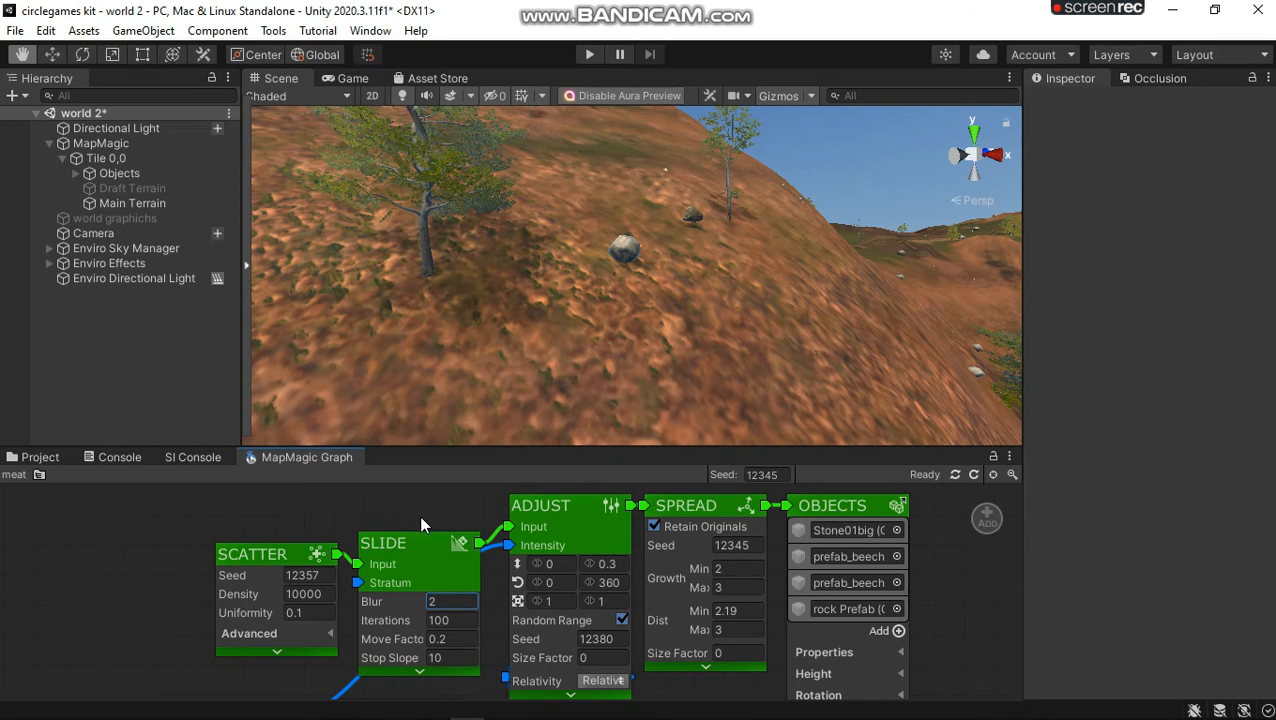
{"action": "left_click_drag", "start_coordinate": [406, 543], "coordinate": [411, 527]}
{"action": "middle_click_drag", "start_coordinate": [166, 623], "coordinate": [189, 586]}
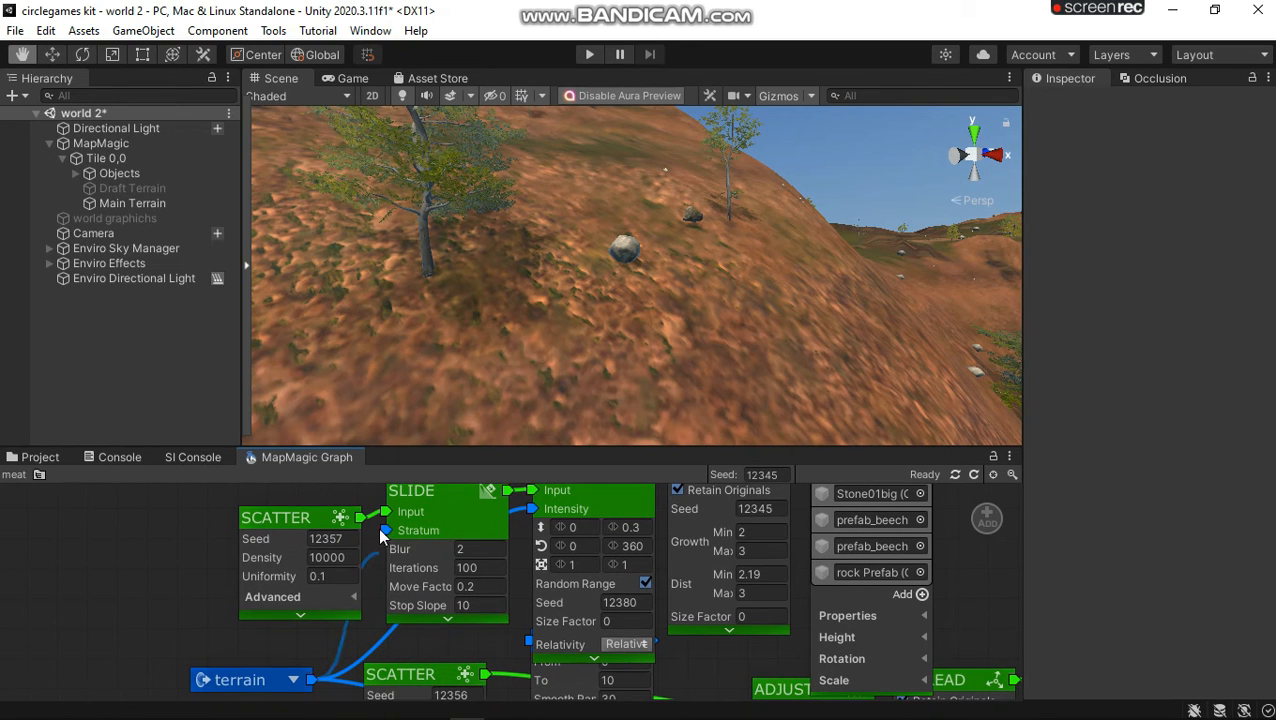
{"action": "left_click_drag", "start_coordinate": [380, 525], "coordinate": [385, 530]}
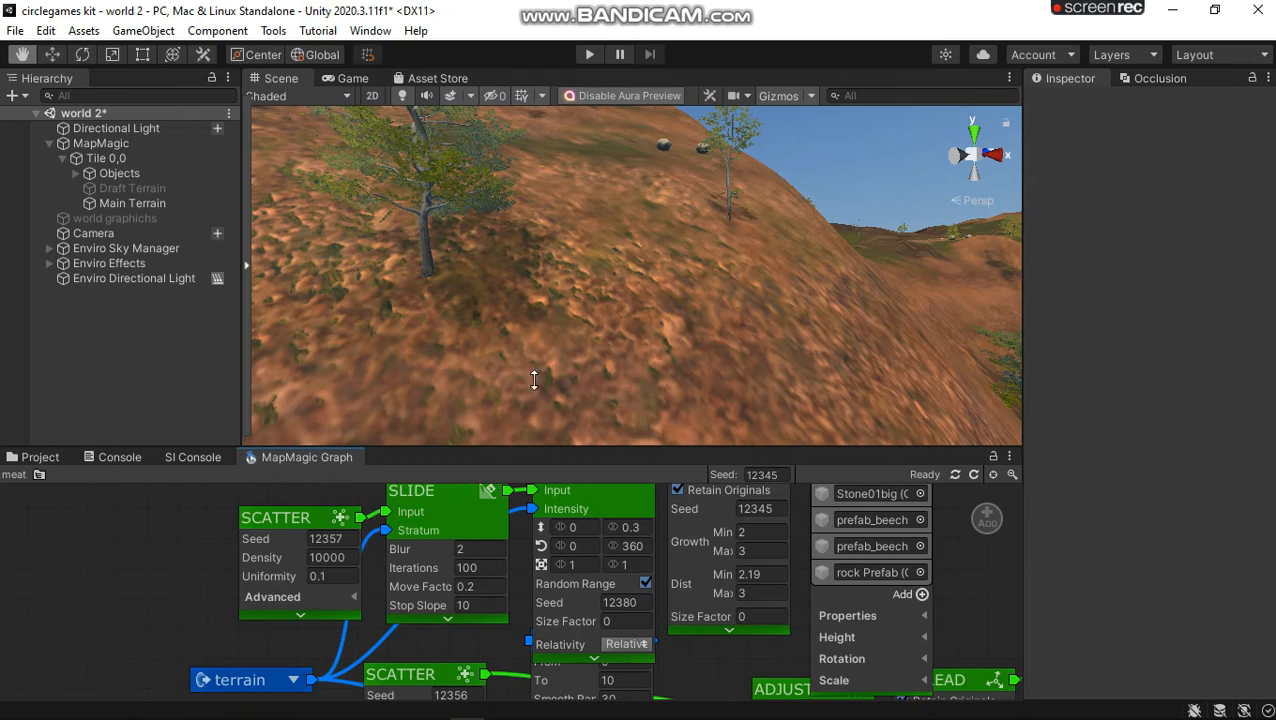
Step: Survey the hills and forest to examine the rock placement with the Slide node, and collapse the MapMagic object's hierarchy
{"action": "right_click_drag", "start_coordinate": [589, 241], "coordinate": [431, 565]}
{"action": "middle_click_drag", "start_coordinate": [431, 565], "coordinate": [472, 284]}
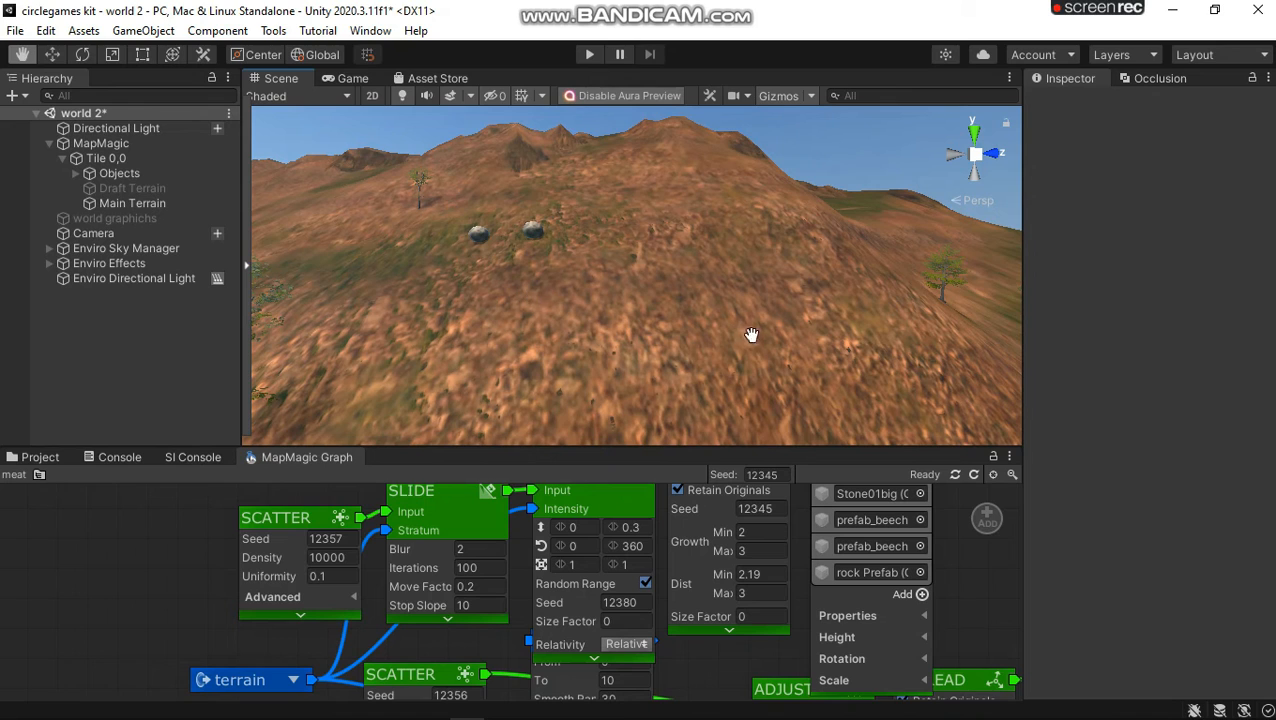
{"action": "middle_click_drag", "start_coordinate": [279, 303], "coordinate": [748, 262]}
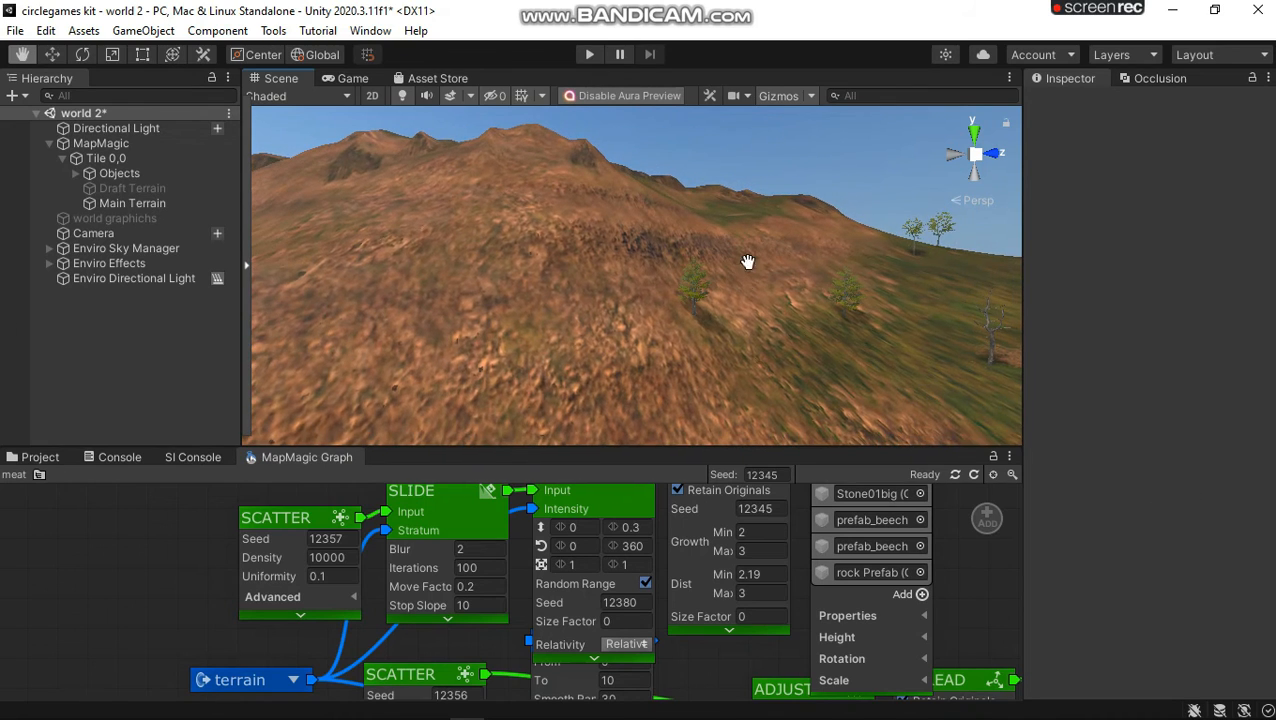
{"action": "right_click_drag", "start_coordinate": [272, 231], "coordinate": [272, 231]}
{"action": "right_click_drag", "start_coordinate": [113, 289], "coordinate": [2, 313]}
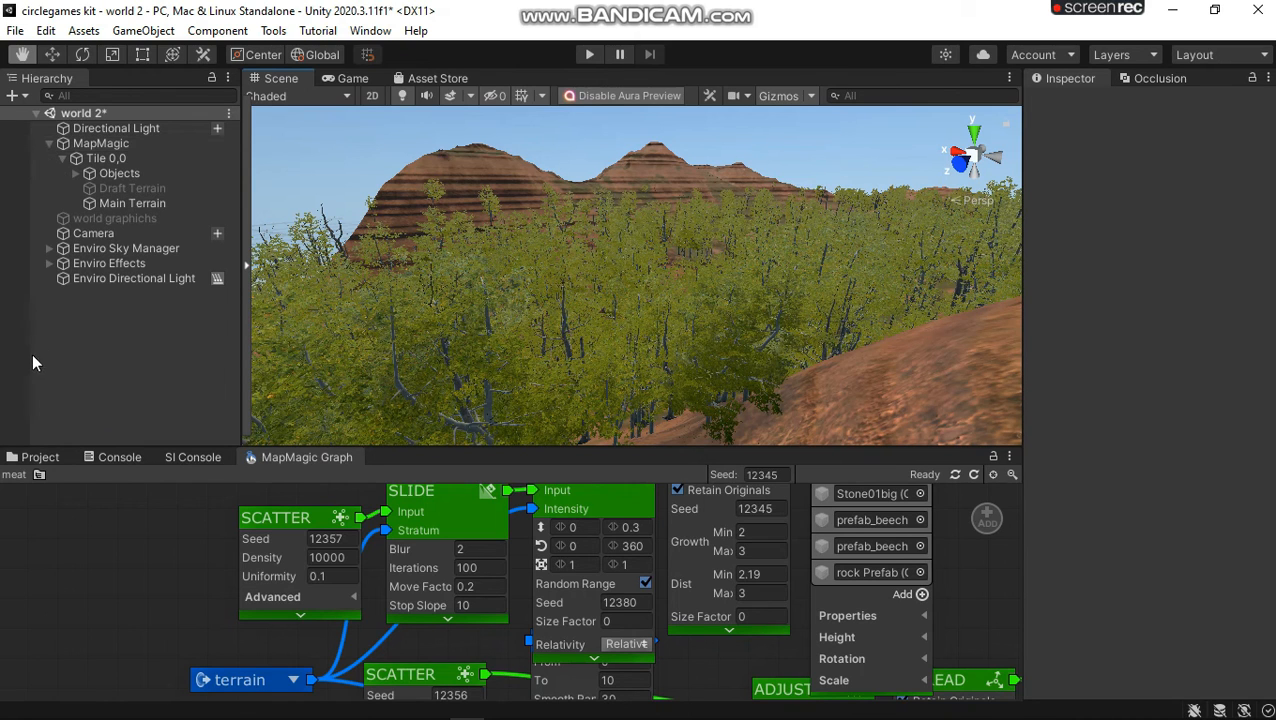
{"action": "left_click", "coordinate": [50, 143]}
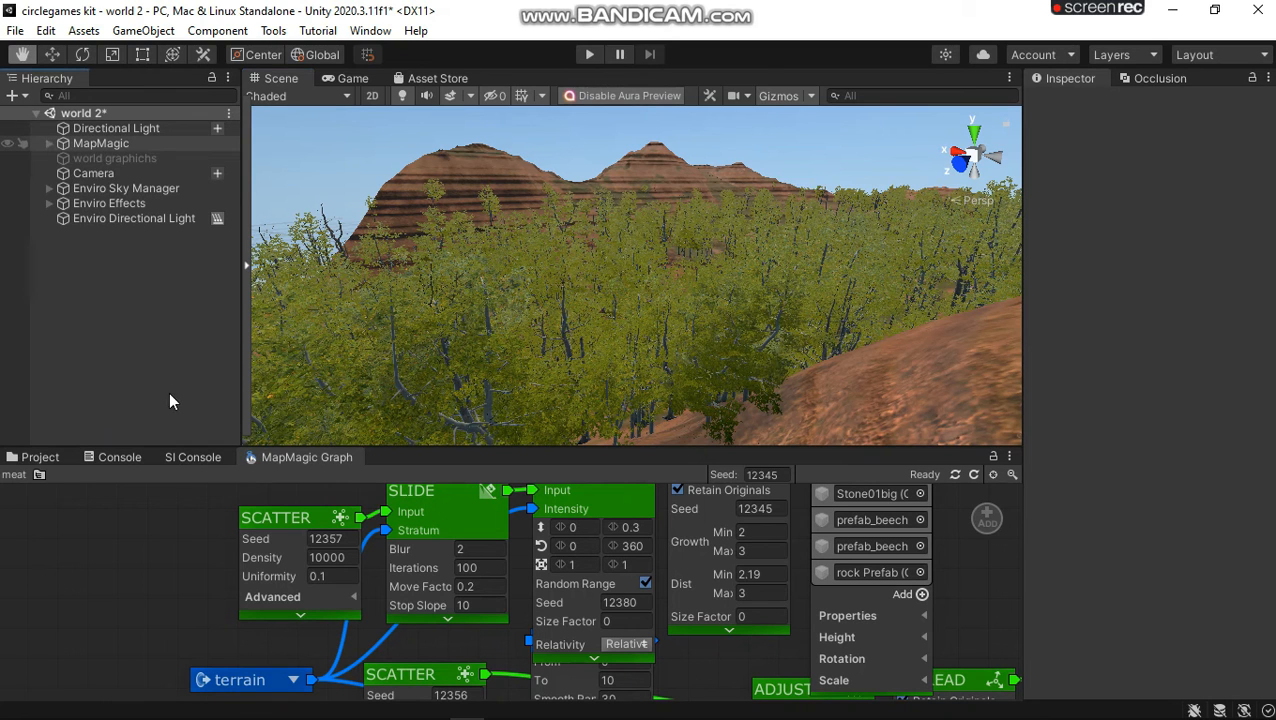
{"action": "left_click", "coordinate": [370, 30]}
{"action": "left_click", "coordinate": [104, 300]}
{"action": "right_click", "coordinate": [104, 300]}
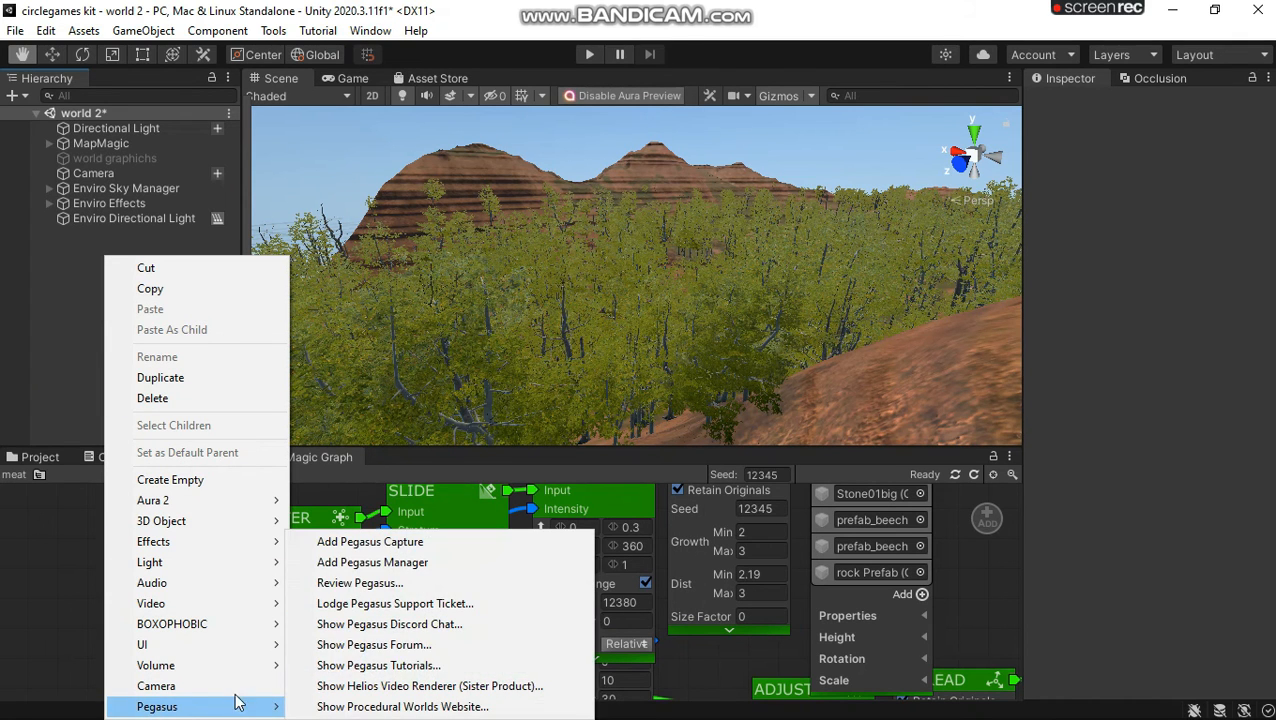
{"action": "left_click", "coordinate": [44, 322]}
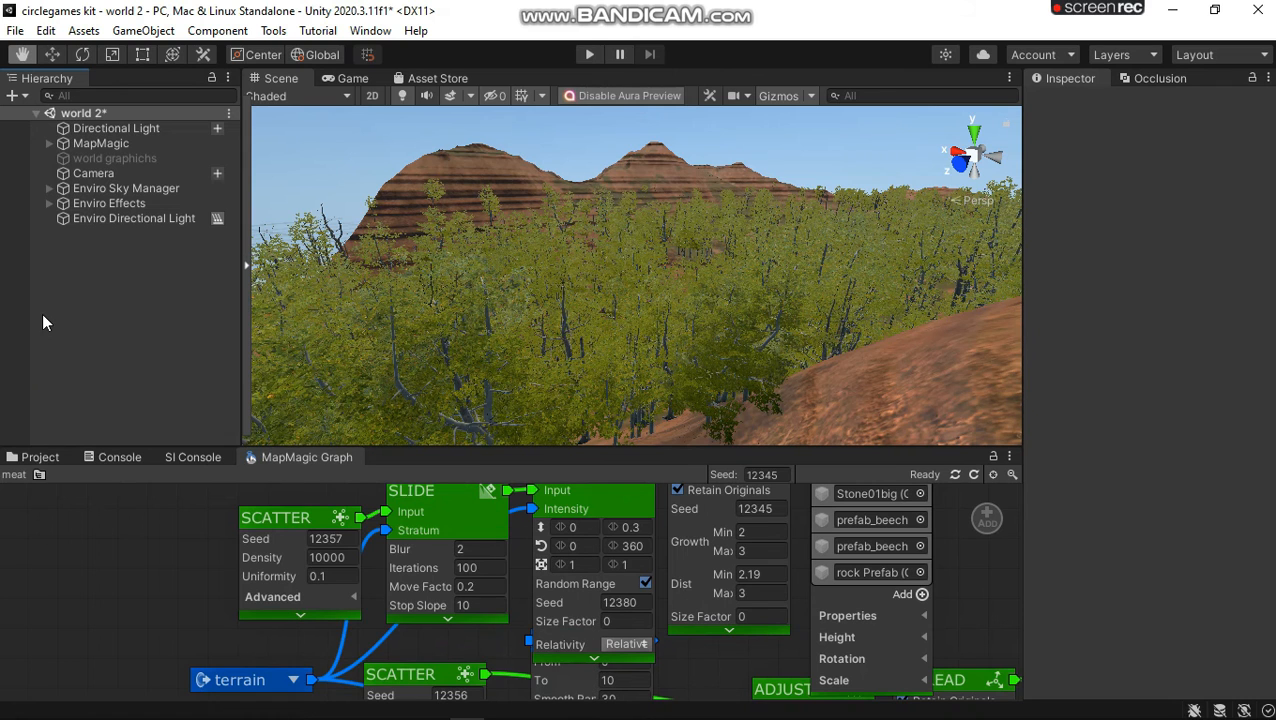
{"action": "left_click", "coordinate": [370, 30]}
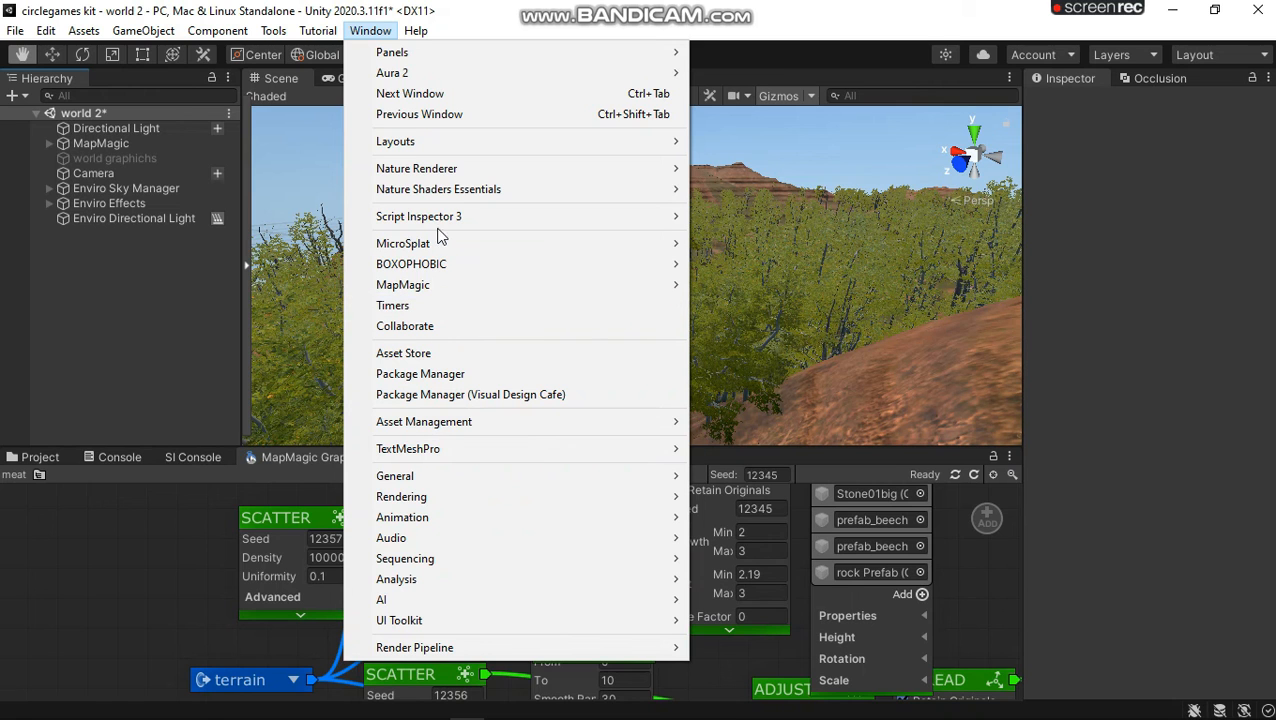
{"action": "mouse_move", "coordinate": [440, 218]}
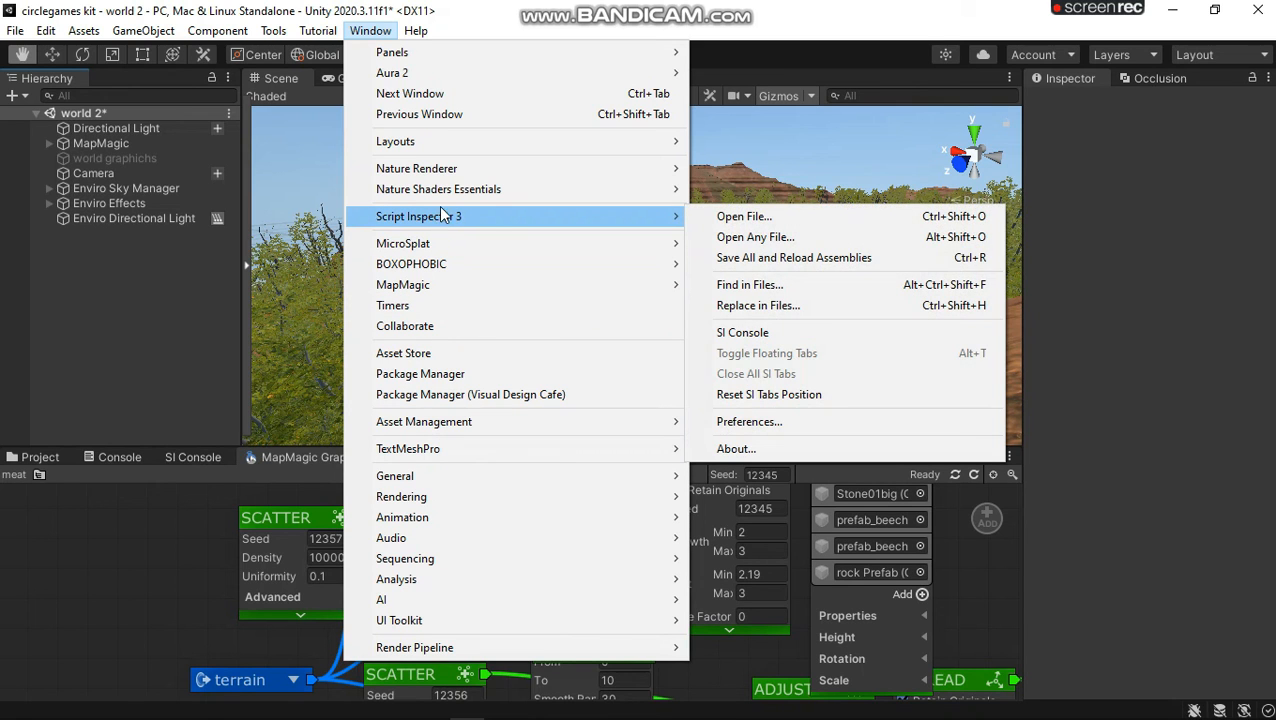
{"action": "left_click", "coordinate": [125, 267]}
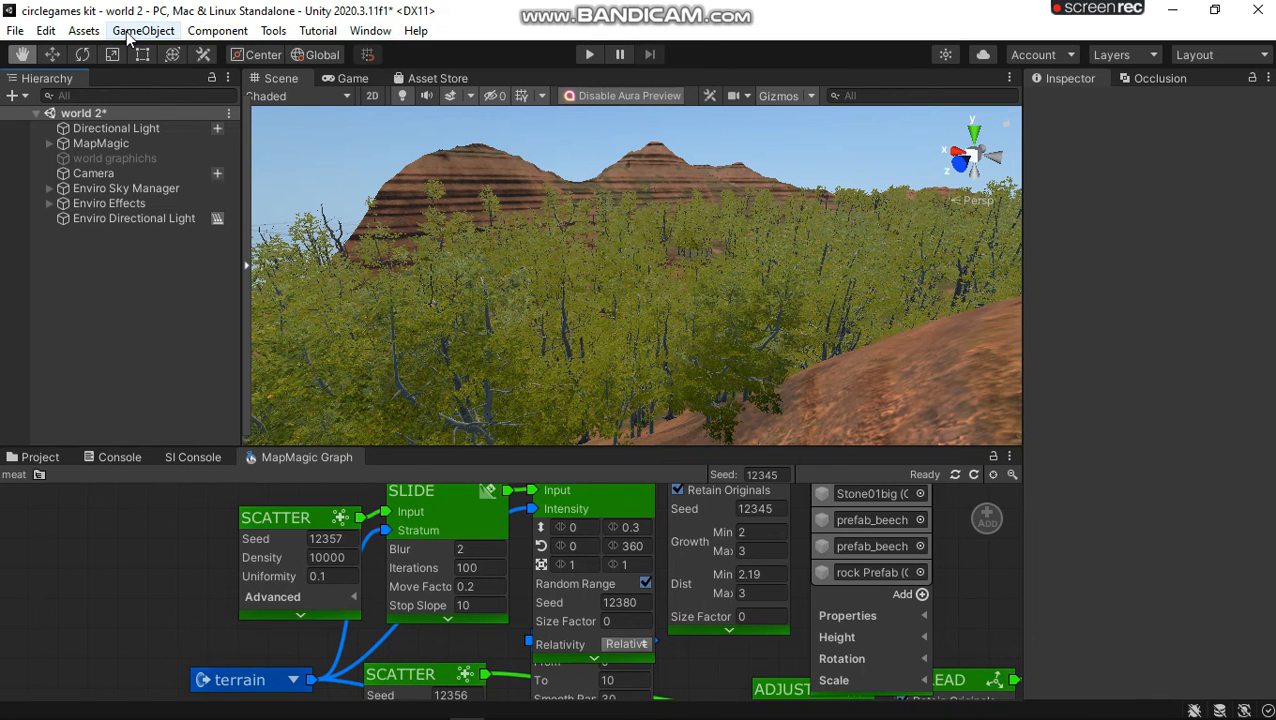
{"action": "left_click", "coordinate": [86, 35]}
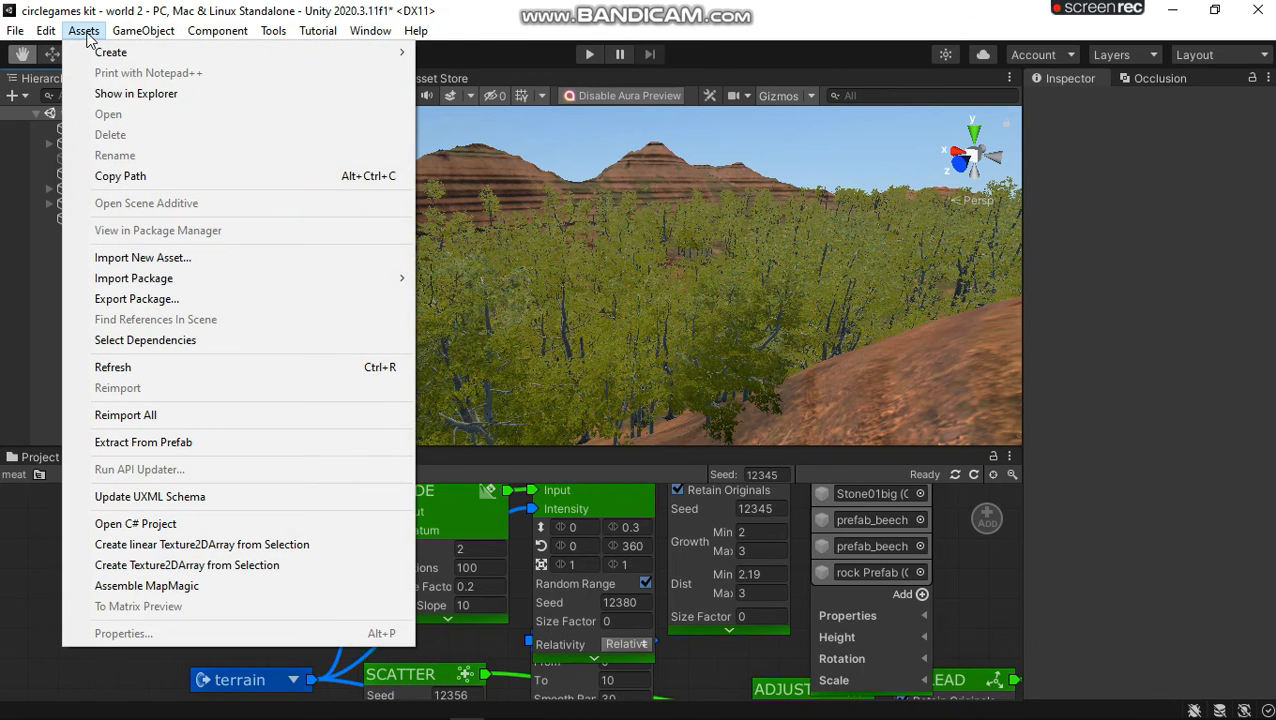
{"action": "mouse_move", "coordinate": [130, 30]}
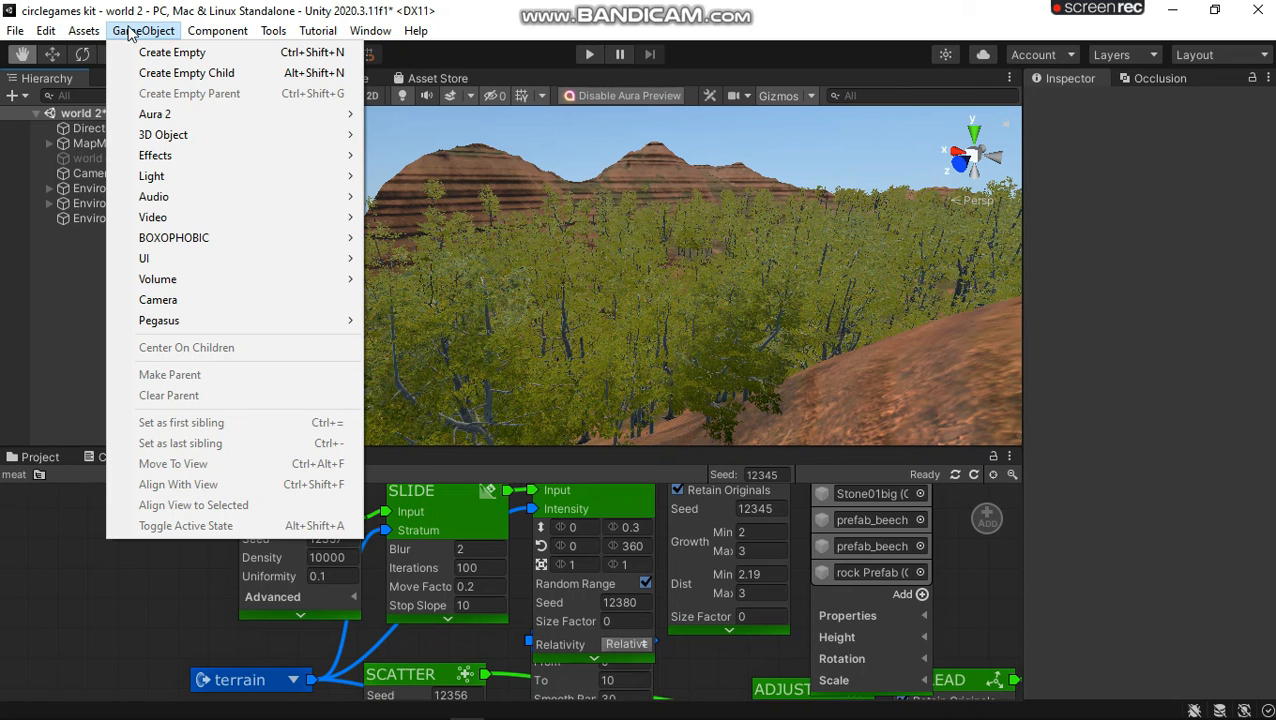
Step: Show the project's MicroSplatData folder and look through the asset types that can be created there
{"action": "mouse_move", "coordinate": [200, 35]}
{"action": "left_click", "coordinate": [28, 454]}
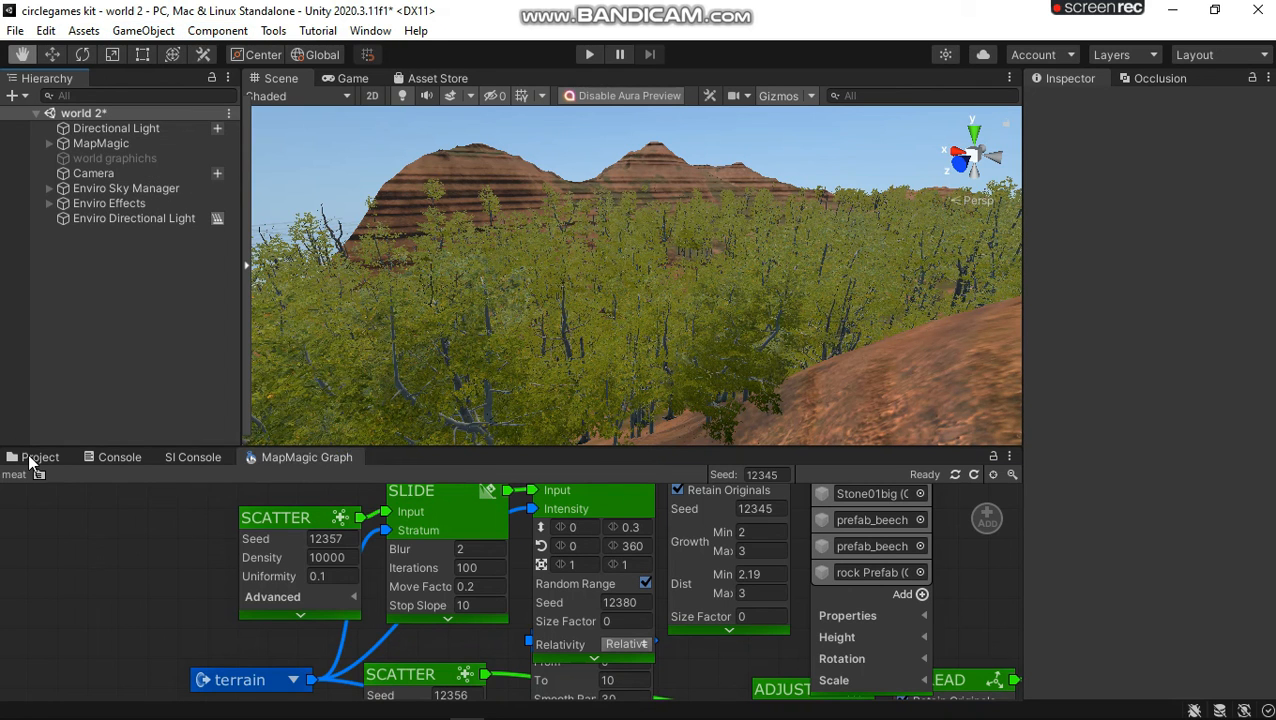
{"action": "left_click", "coordinate": [30, 459]}
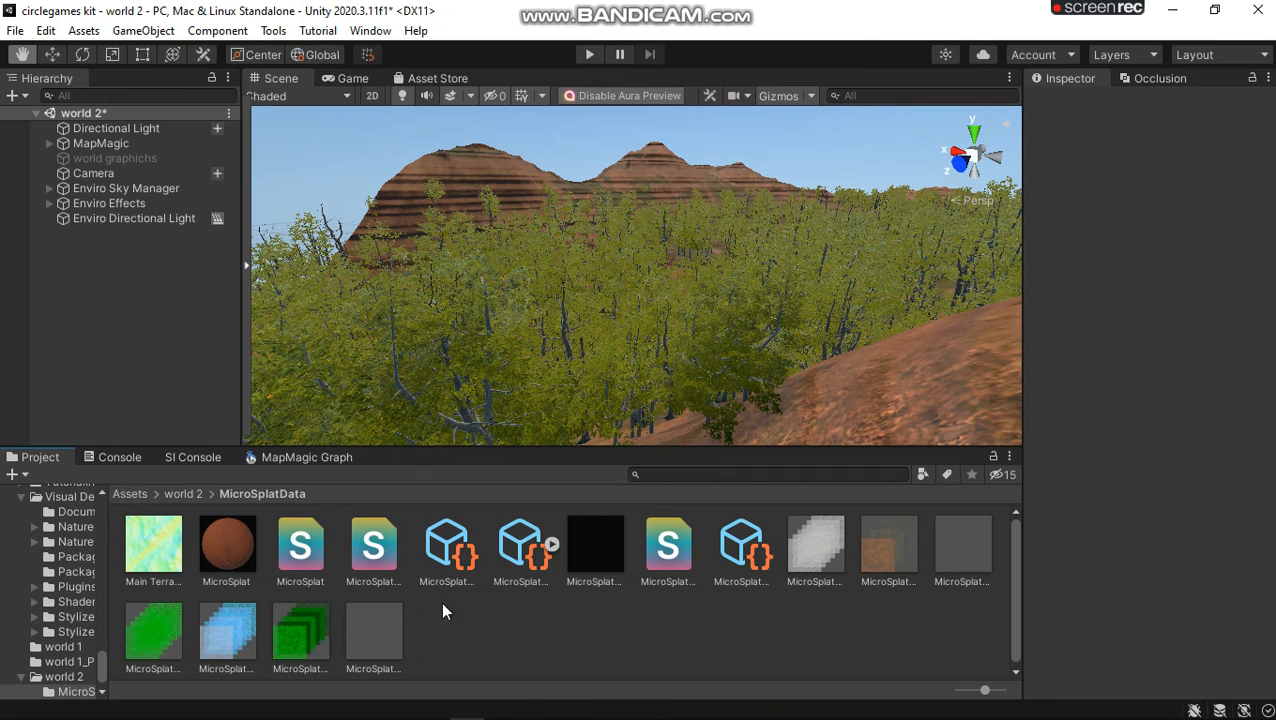
{"action": "right_click", "coordinate": [510, 630]}
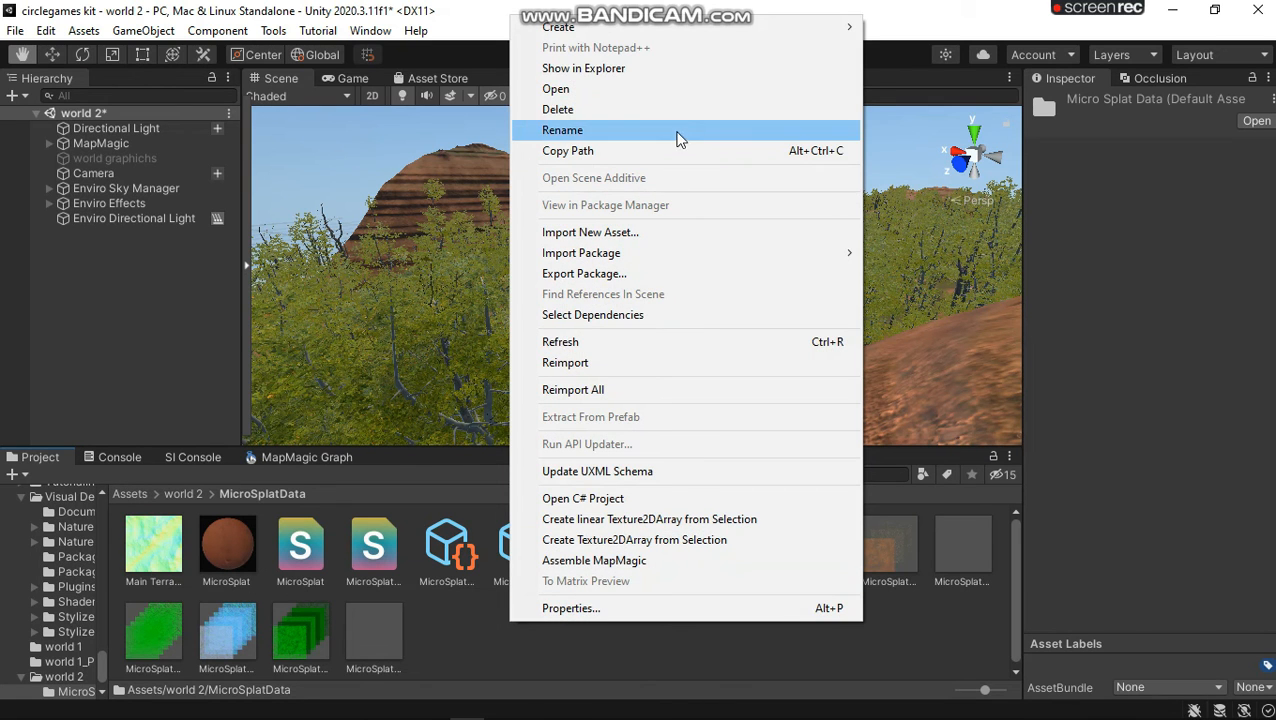
{"action": "mouse_move", "coordinate": [773, 35]}
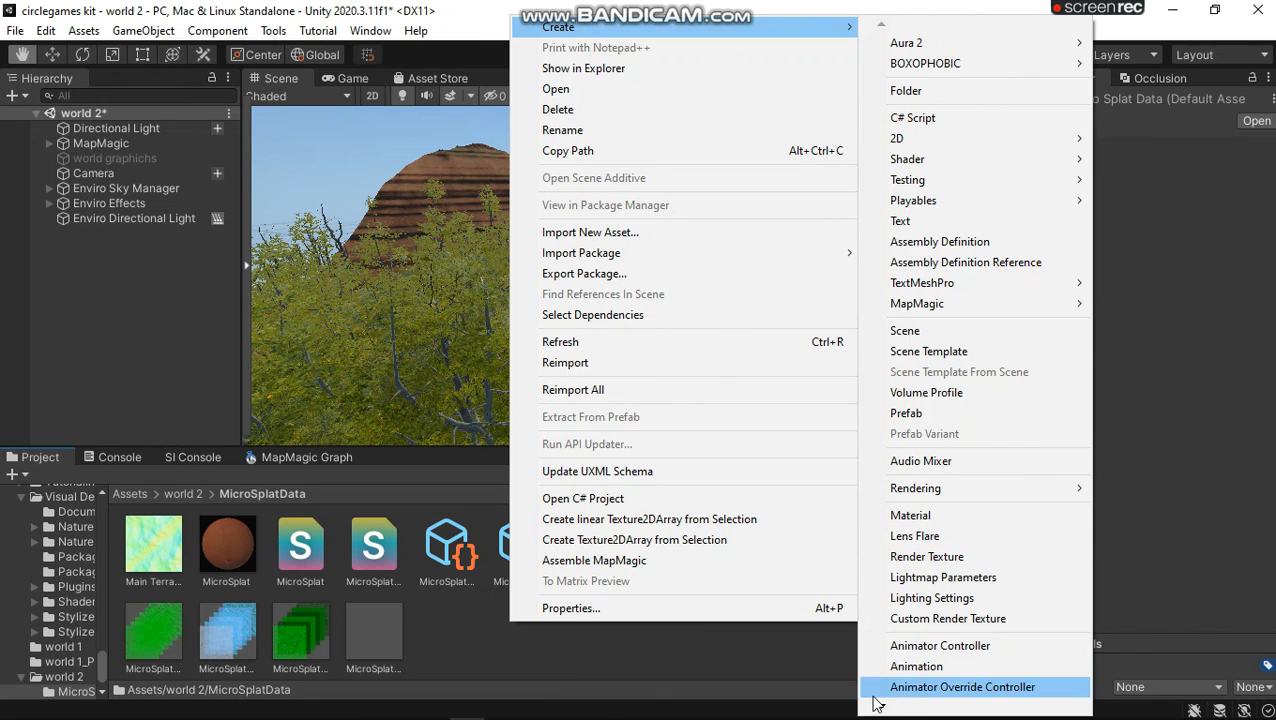
{"action": "mouse_move", "coordinate": [877, 707]}
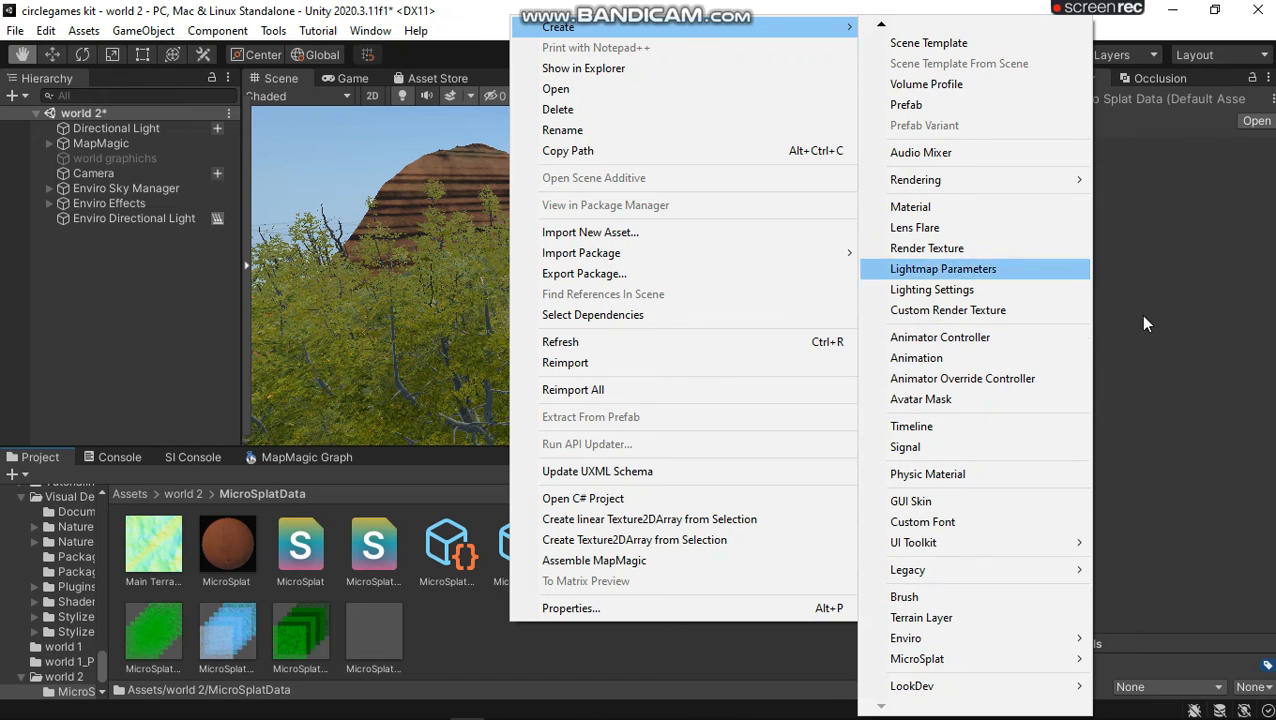
{"action": "left_click", "coordinate": [141, 347]}
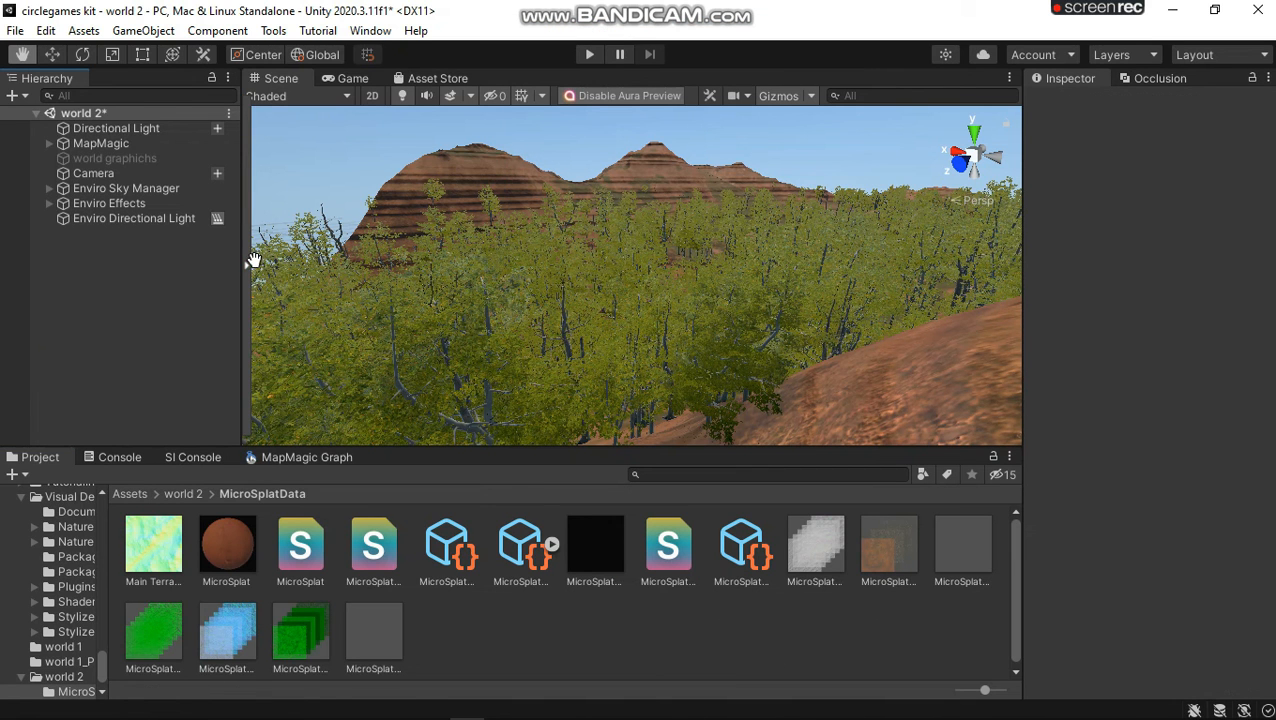
{"action": "right_click_drag", "start_coordinate": [527, 208], "coordinate": [467, 255]}
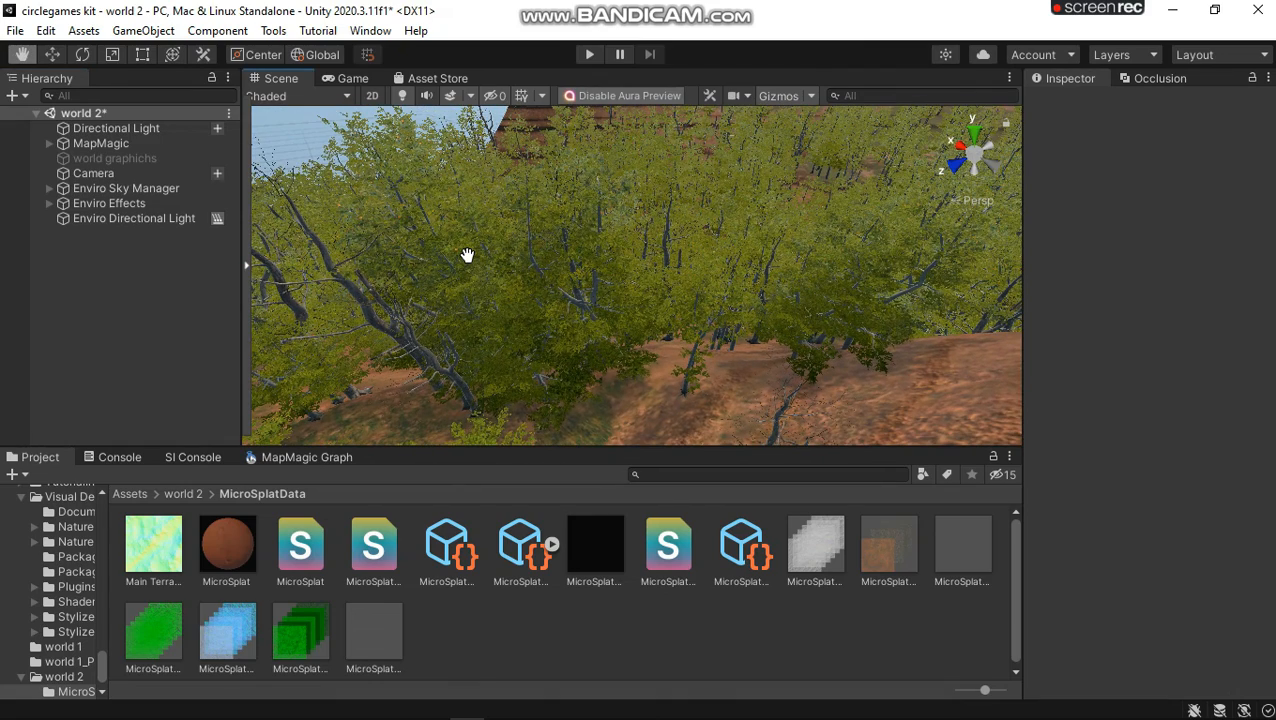